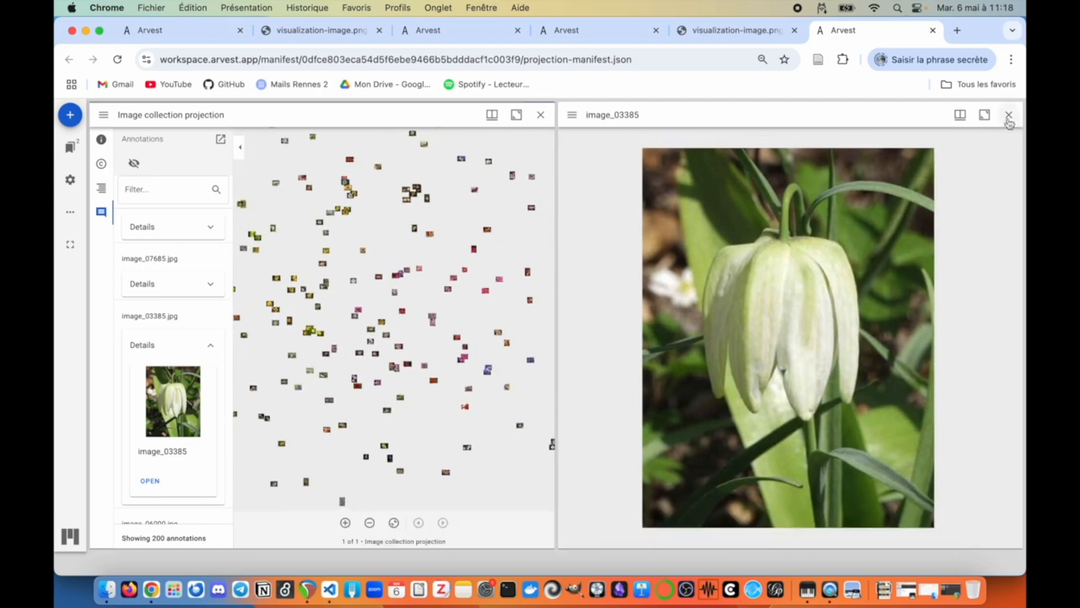
Step: Add the Motorbike manifest and the pasted Sculptures manifest link to the project's resources
scroll(610, 362, up, 5)
click(846, 536)
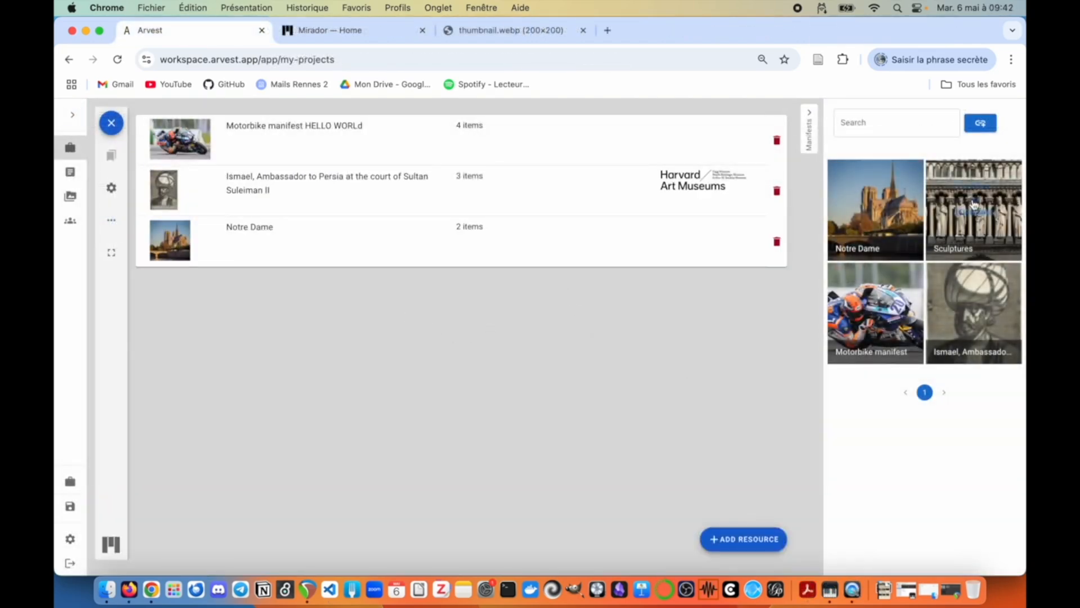
click(1000, 207)
click(742, 539)
key(super+v)
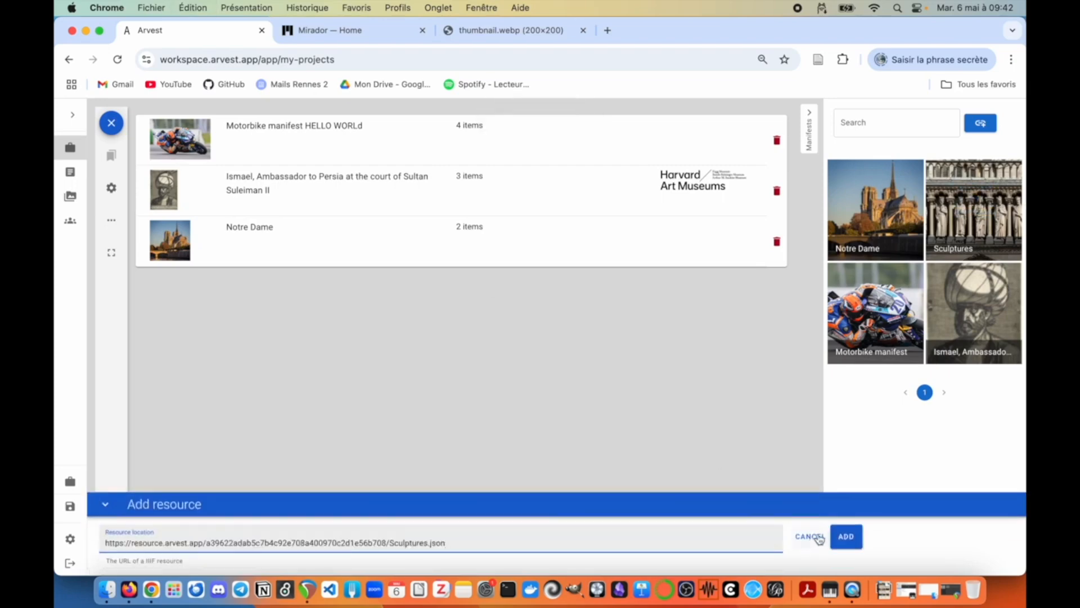
click(843, 536)
Step: Widen the list and open the tree photo's 'Tree 1' annotation, tagged 'tree', for editing
click(815, 132)
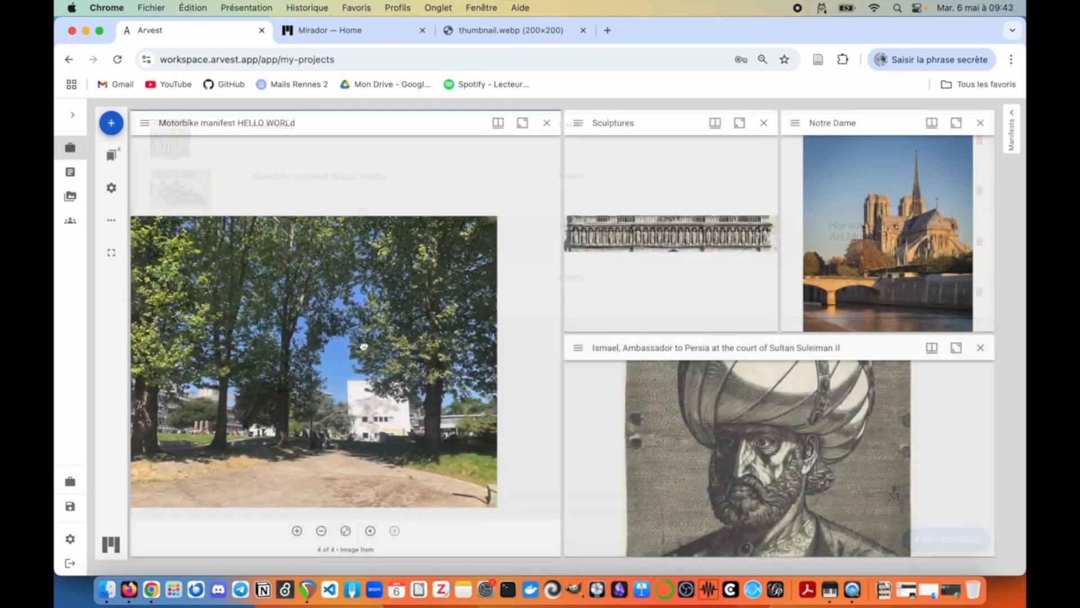
scroll(417, 373, up, 5)
drag(425, 378, 448, 358)
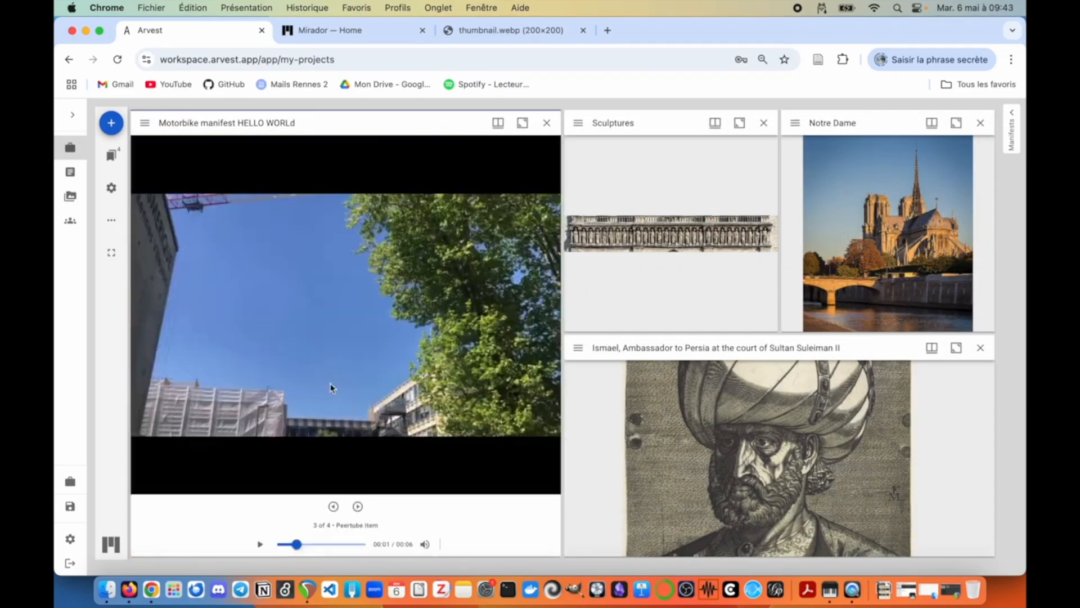
scroll(664, 241, up, 8)
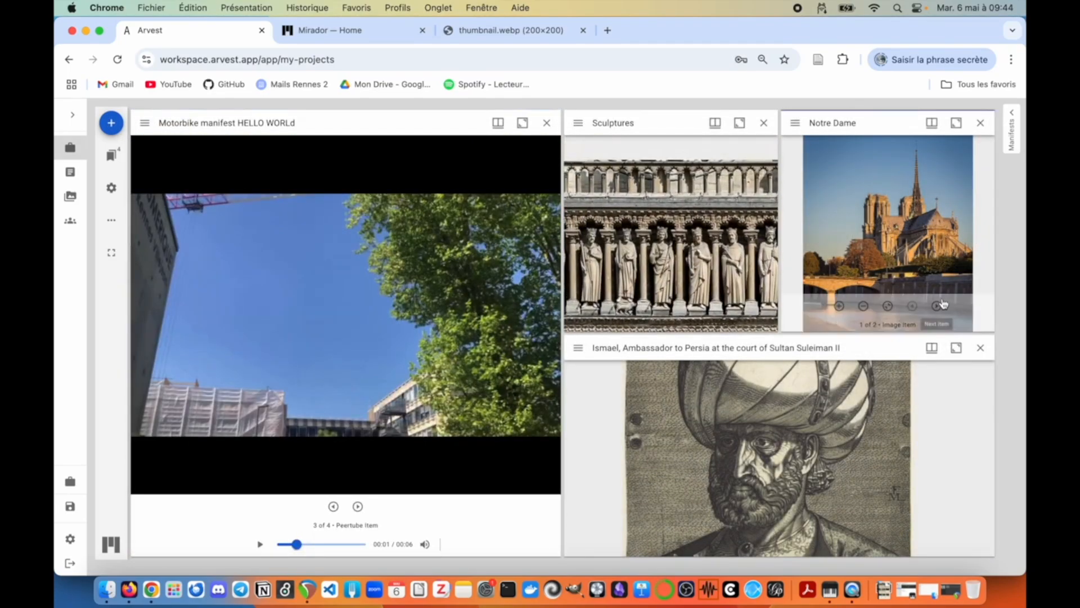
click(937, 304)
scroll(805, 470, up, 4)
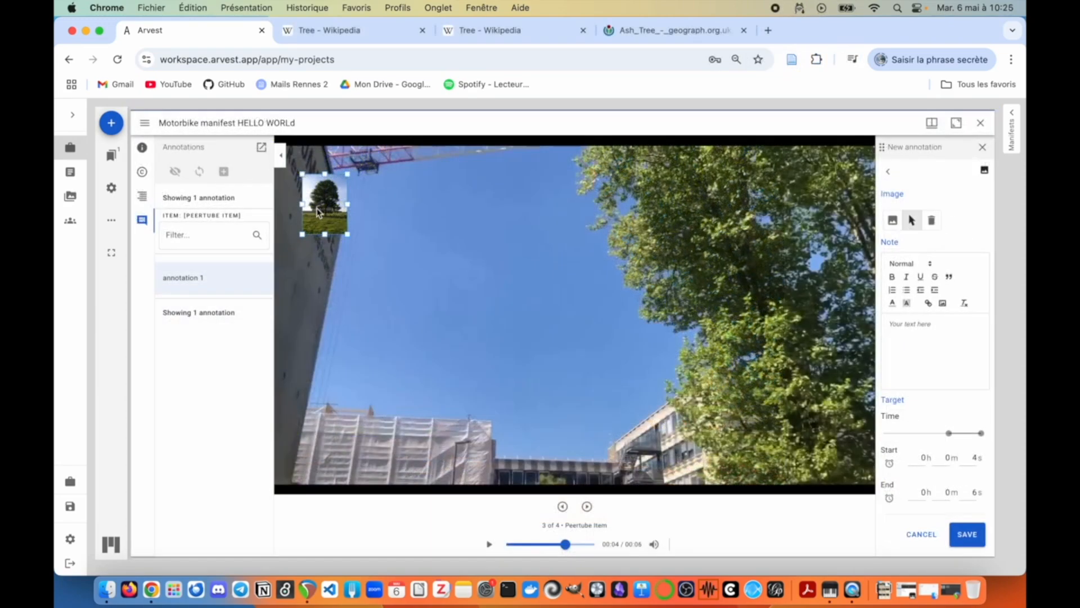
Step: Place the tree image over the campus video and stretch it across the video's right side
drag(349, 236, 717, 419)
drag(588, 359, 798, 327)
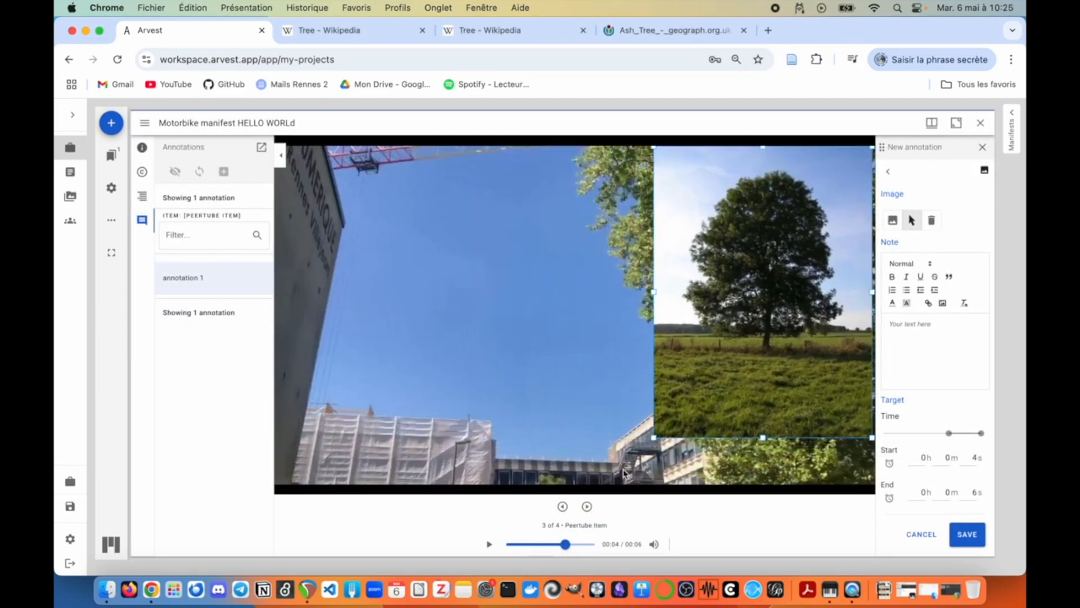
drag(623, 472, 635, 474)
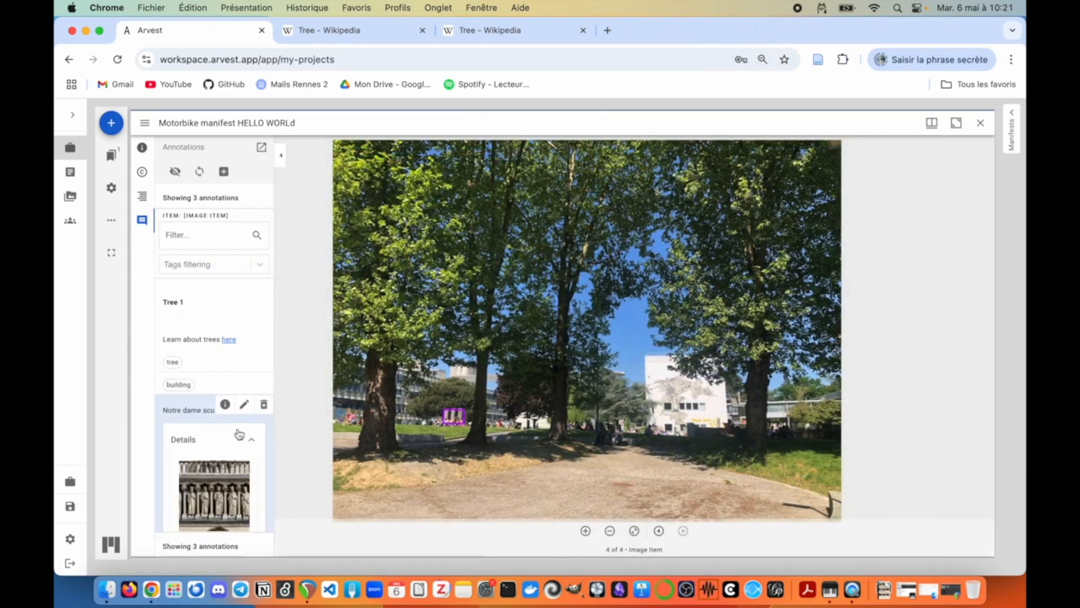
Step: Open the Sculptures viewer from the Notre dame sculptures annotation and close the delay_line.maxpat window
scroll(240, 433, down, 2)
click(191, 500)
scroll(775, 350, up, 5)
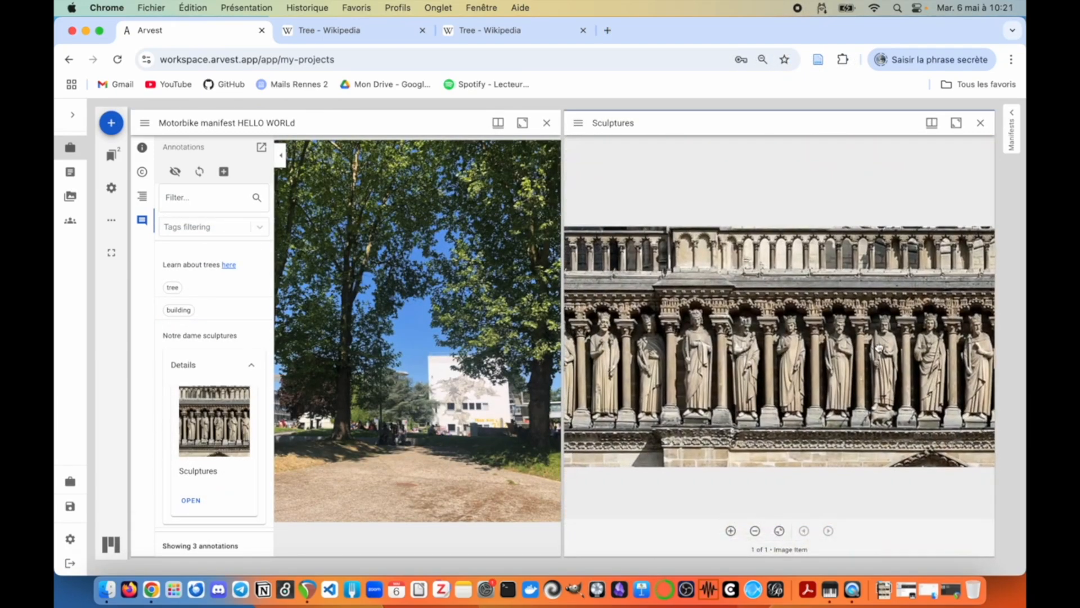
click(191, 339)
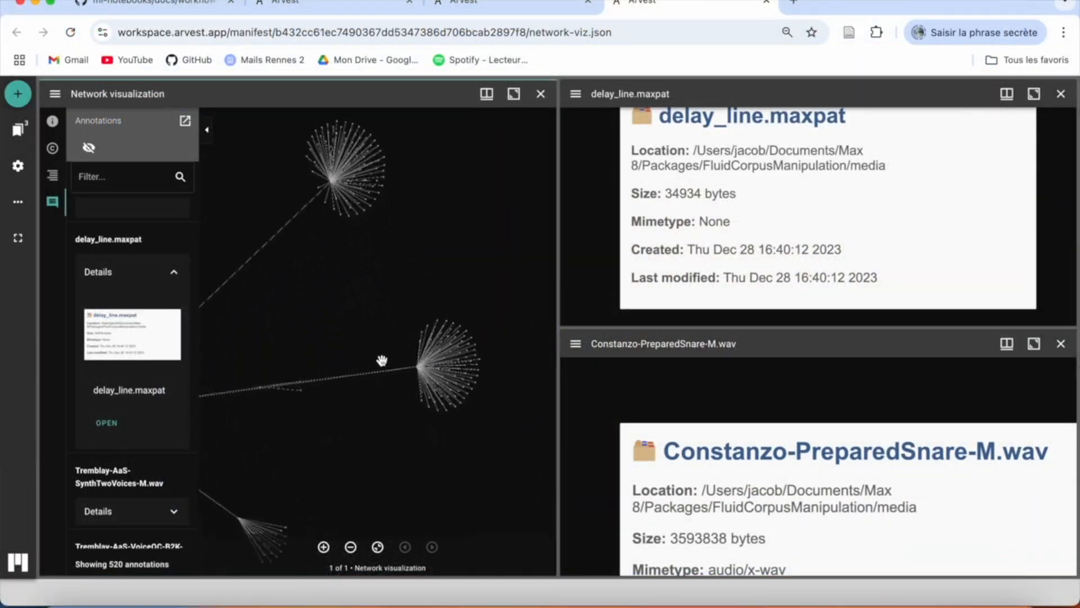
click(1061, 93)
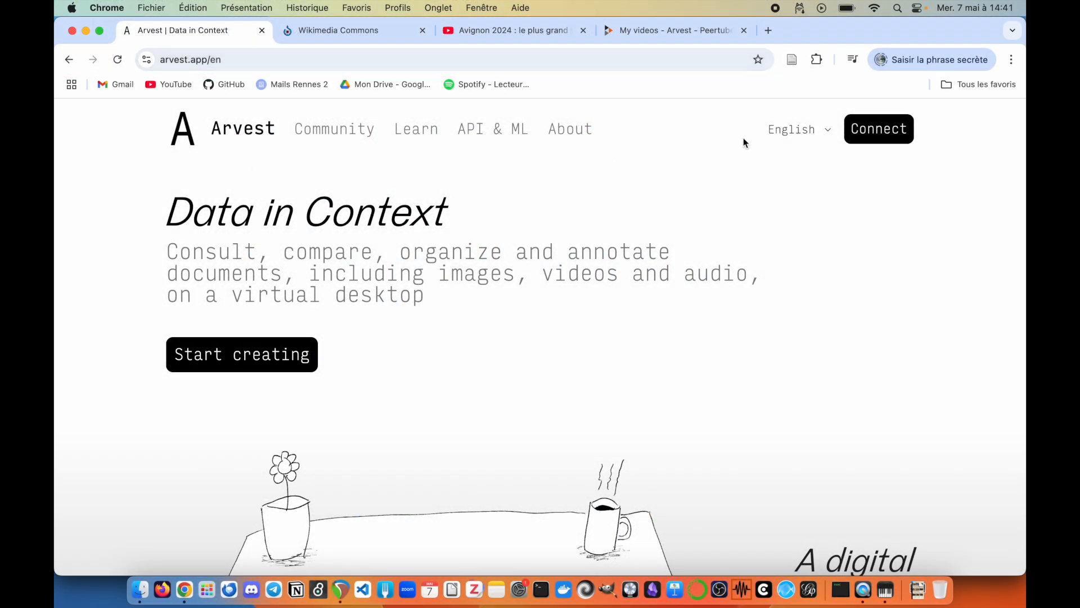
Step: Go from arvest.app to the workspace login page, briefly visiting Create Account, and log in
click(883, 131)
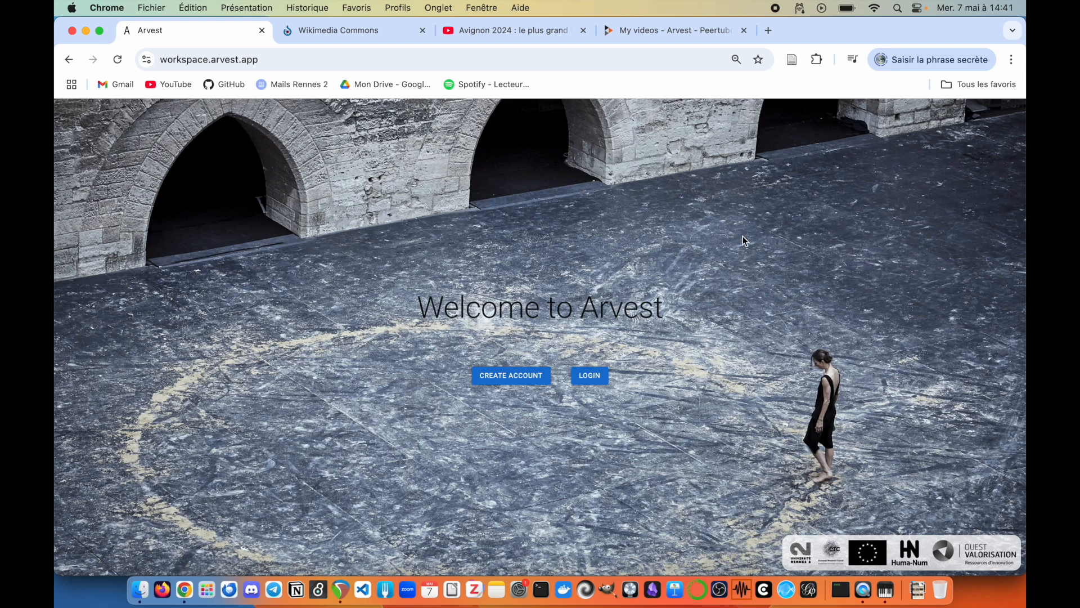
click(516, 380)
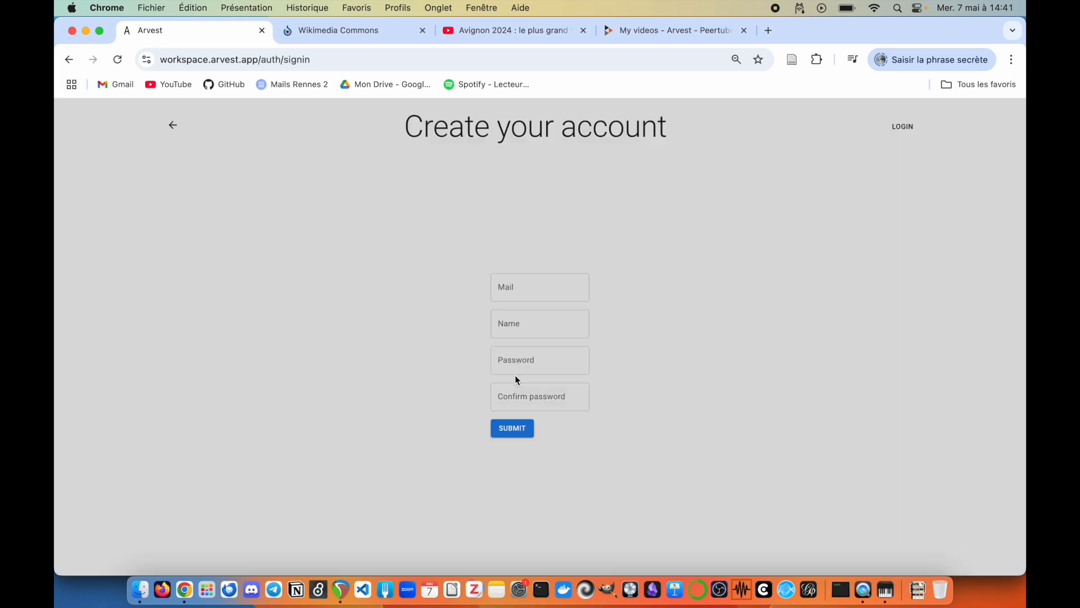
click(171, 126)
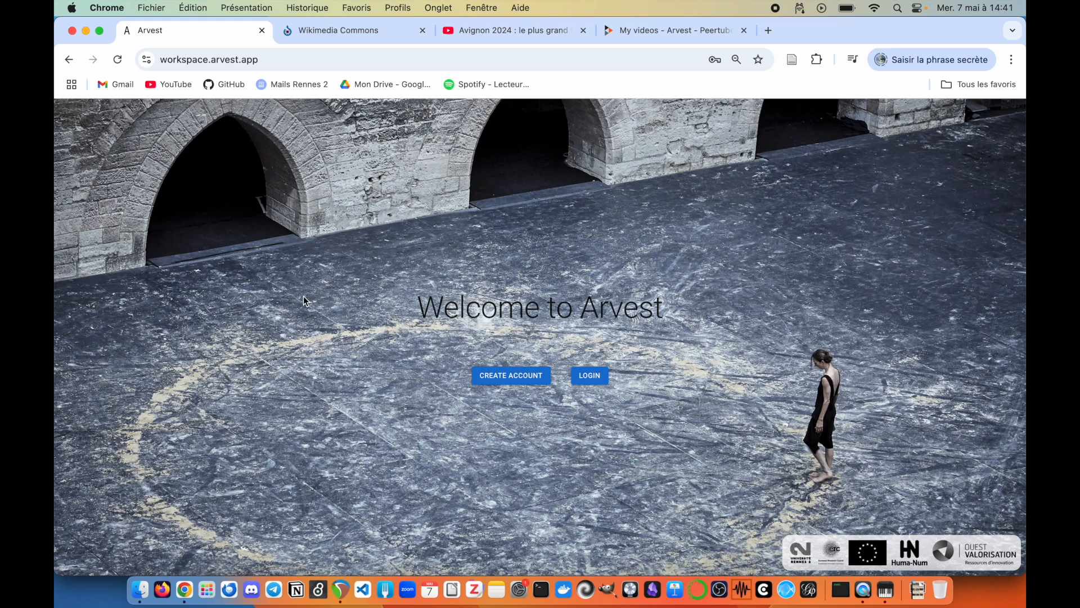
click(597, 377)
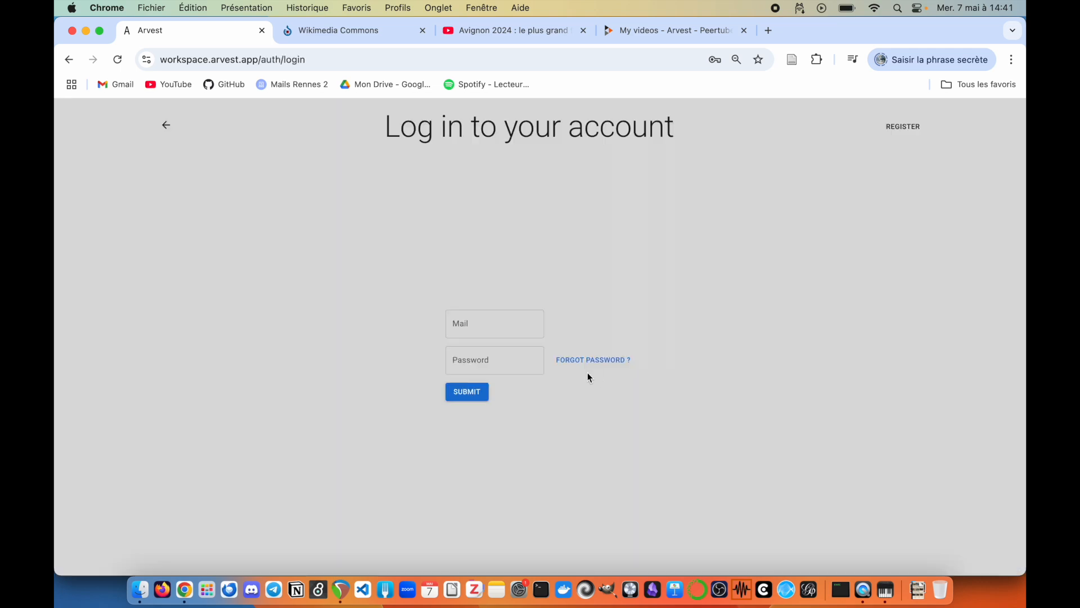
click(467, 392)
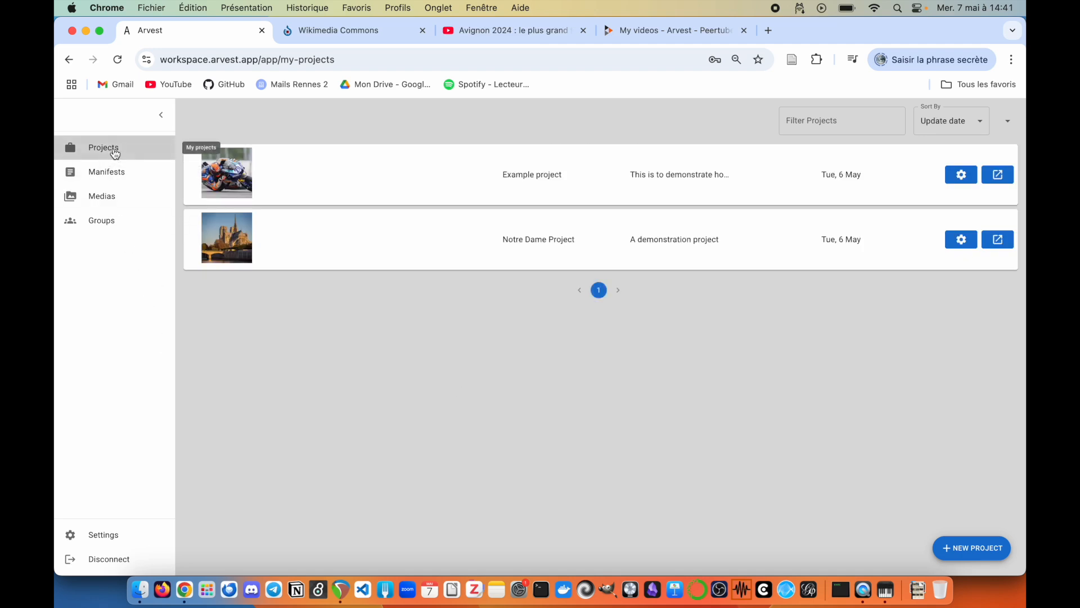
Step: Browse the Manifests, Medias and Groups pages, then view the account settings
click(125, 178)
click(125, 202)
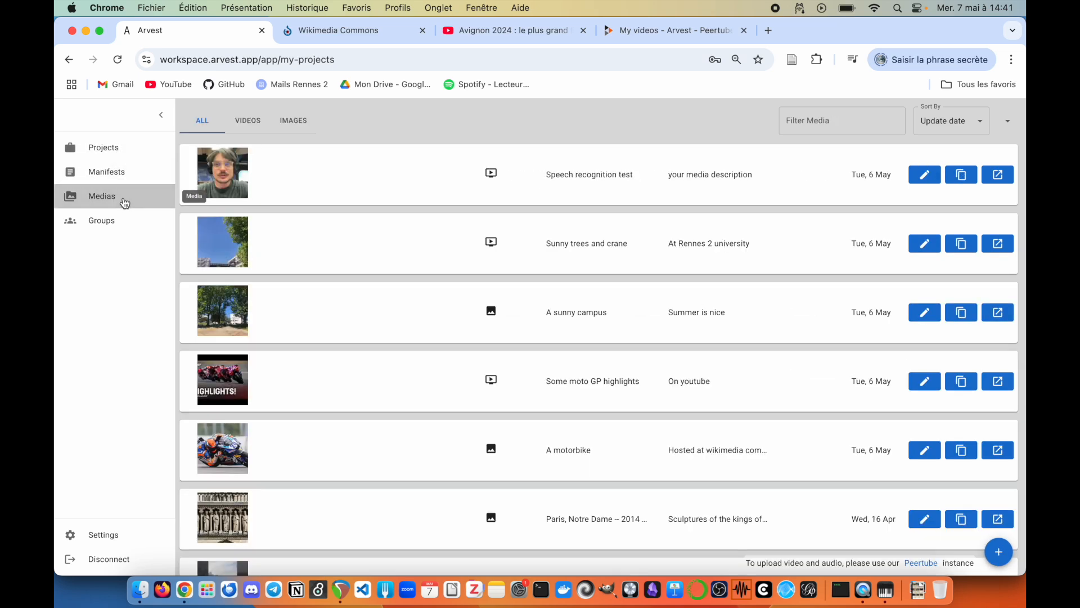
click(119, 226)
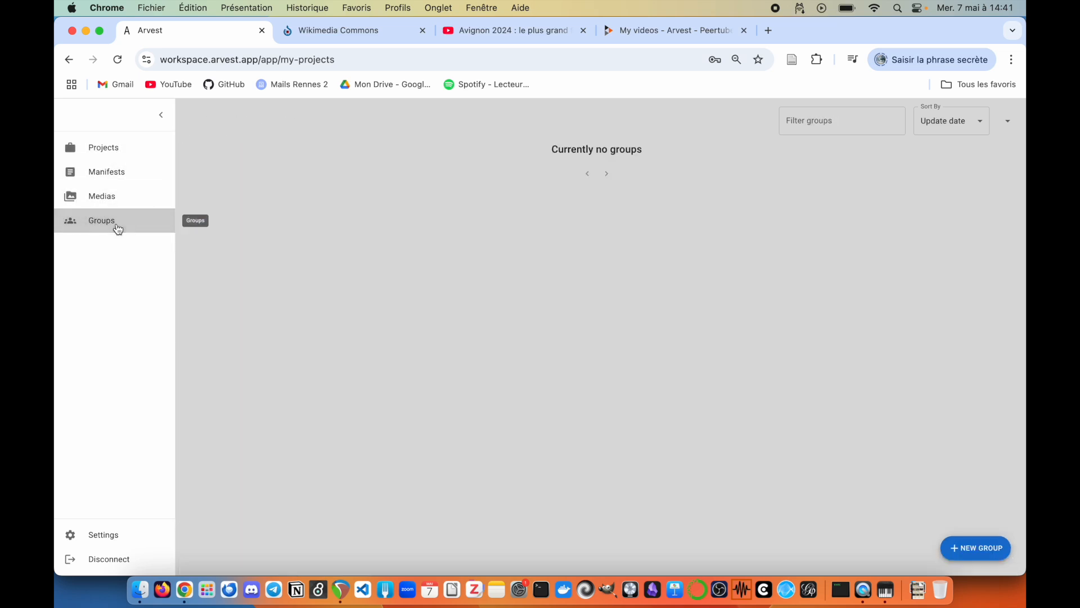
click(110, 532)
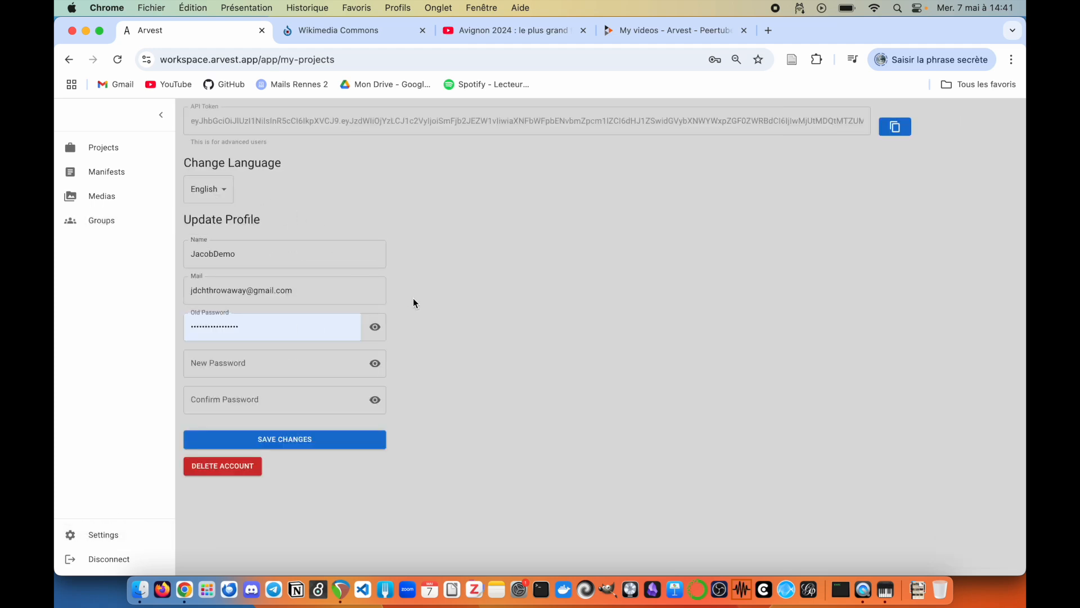
Step: Switch between Medias, Manifests and Projects, ending on the Manifests list of four manifests
click(107, 199)
click(110, 173)
click(106, 149)
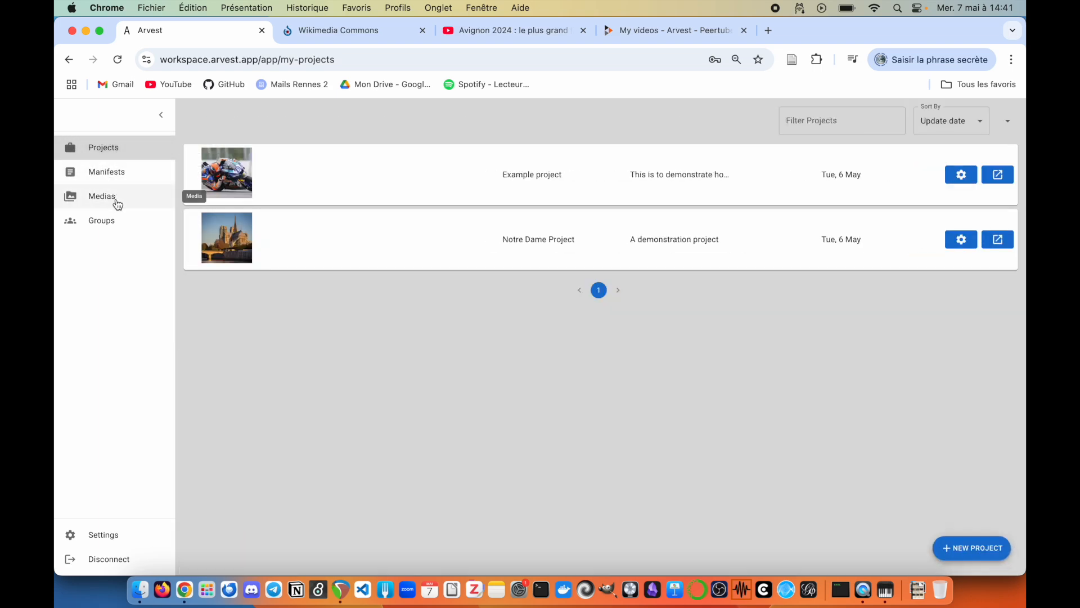
click(117, 202)
click(119, 172)
click(116, 149)
click(123, 198)
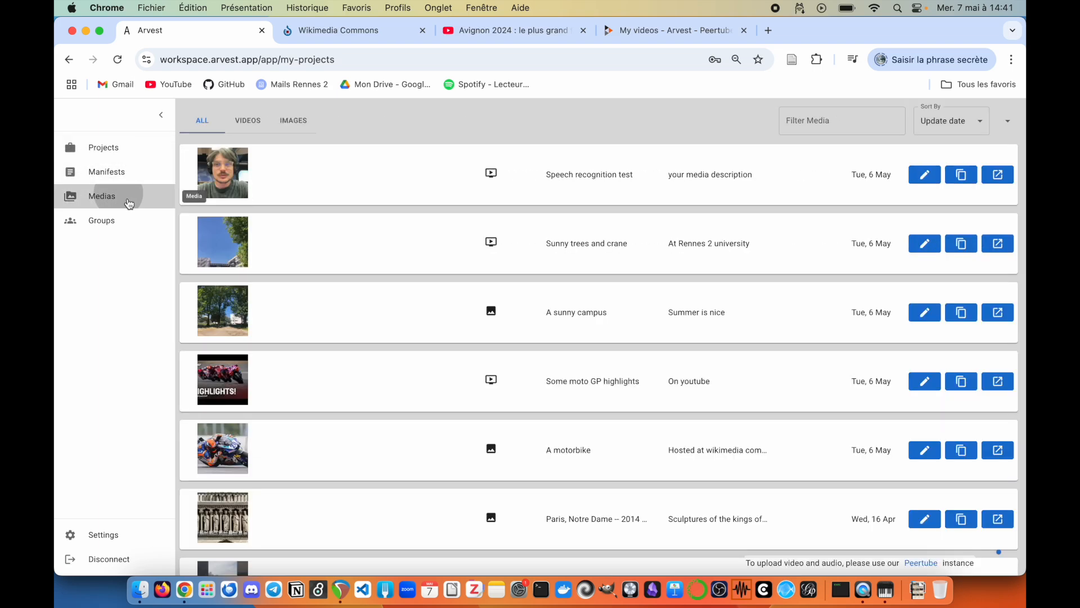
scroll(380, 260, down, 5)
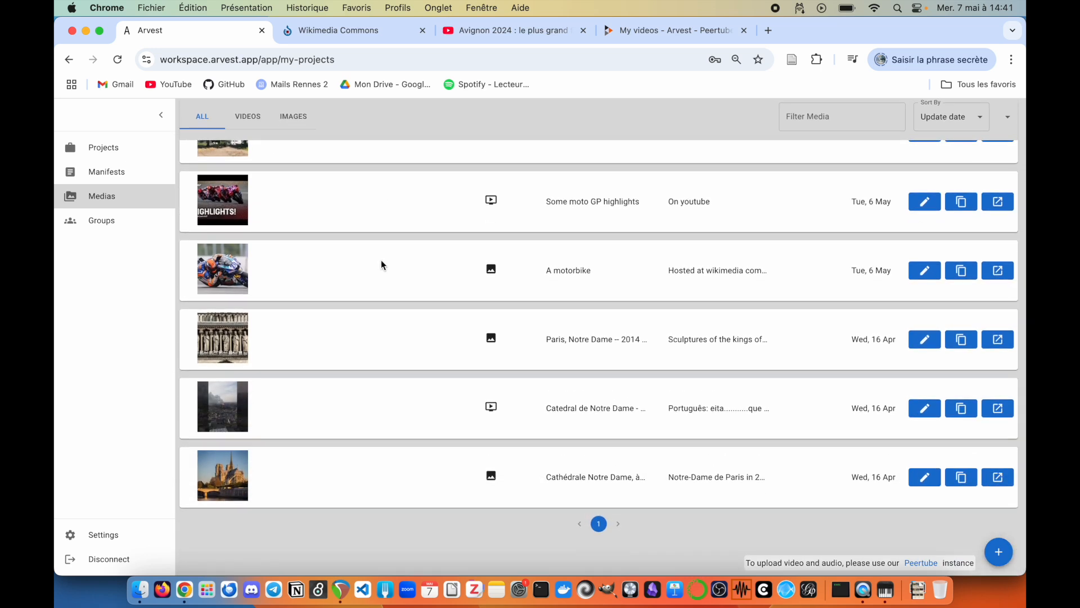
scroll(381, 264, up, 5)
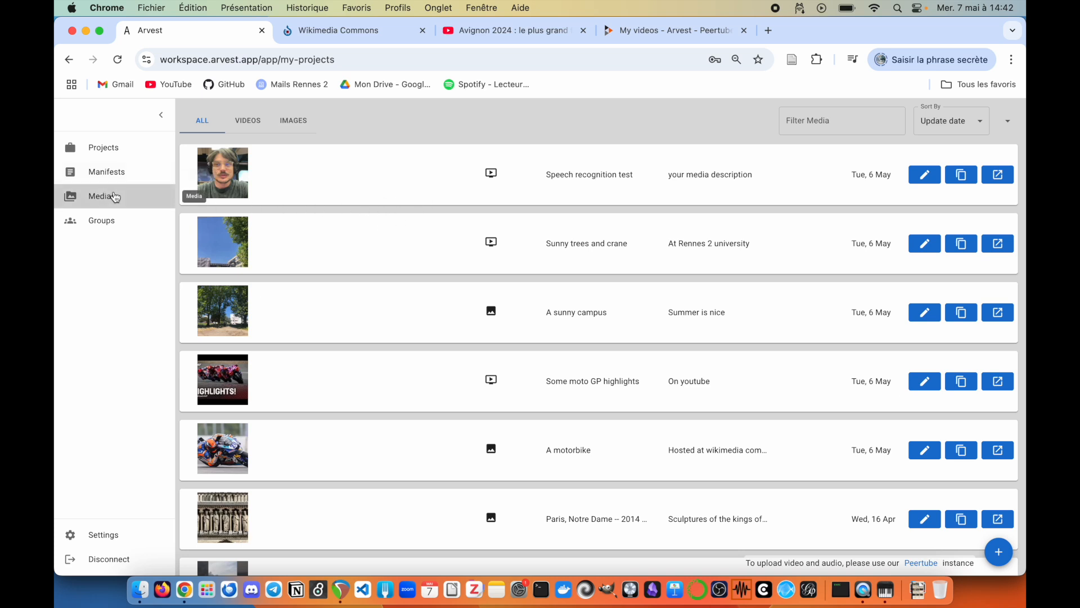
click(116, 172)
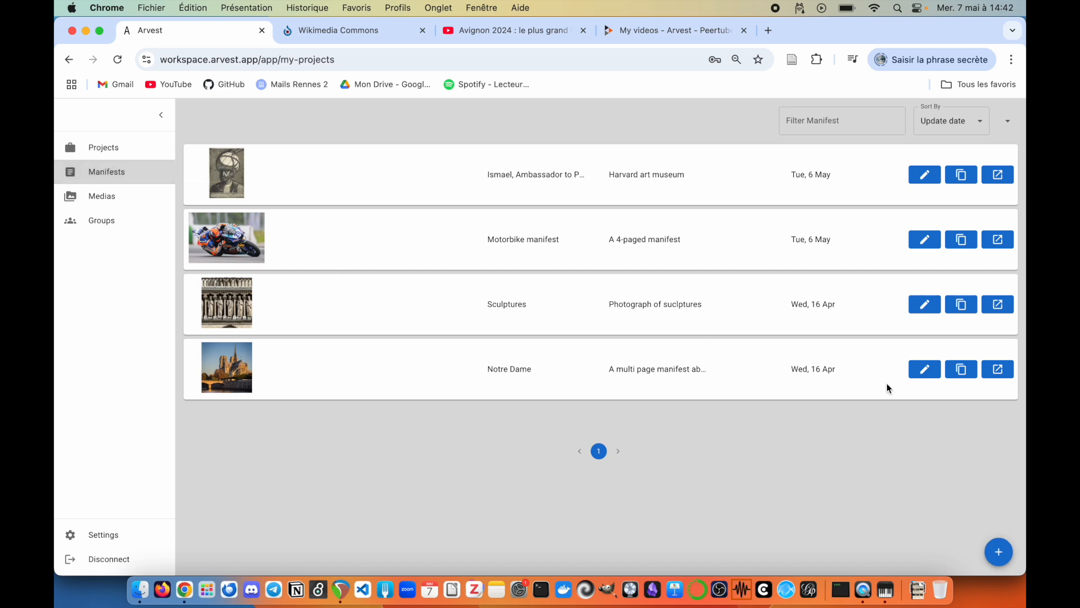
Step: Open the Notre Dame manifest in a new tab and flip between its video and image items
click(996, 370)
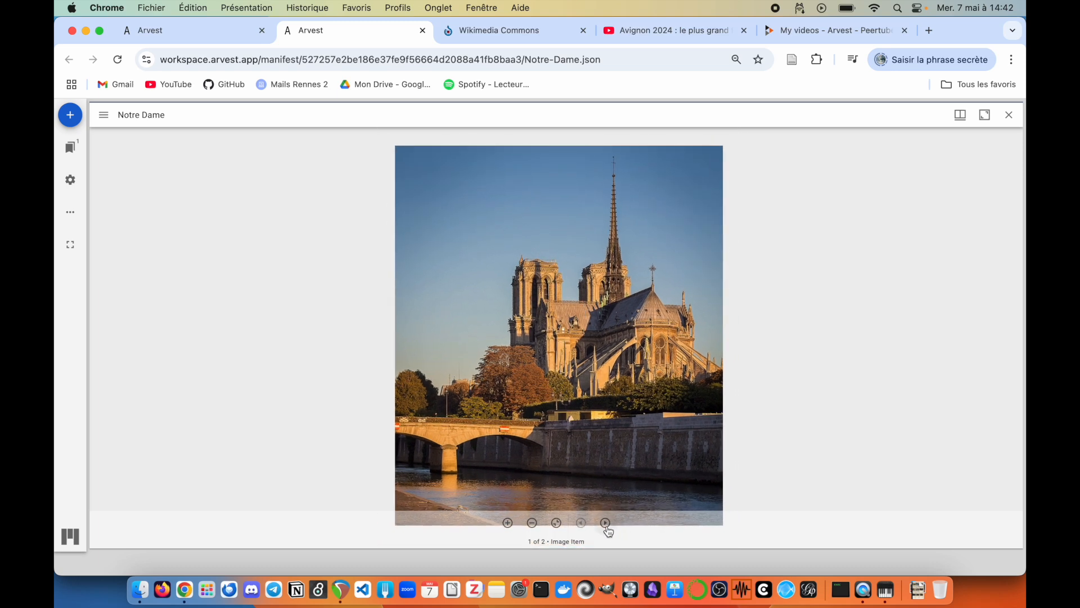
click(606, 523)
click(543, 497)
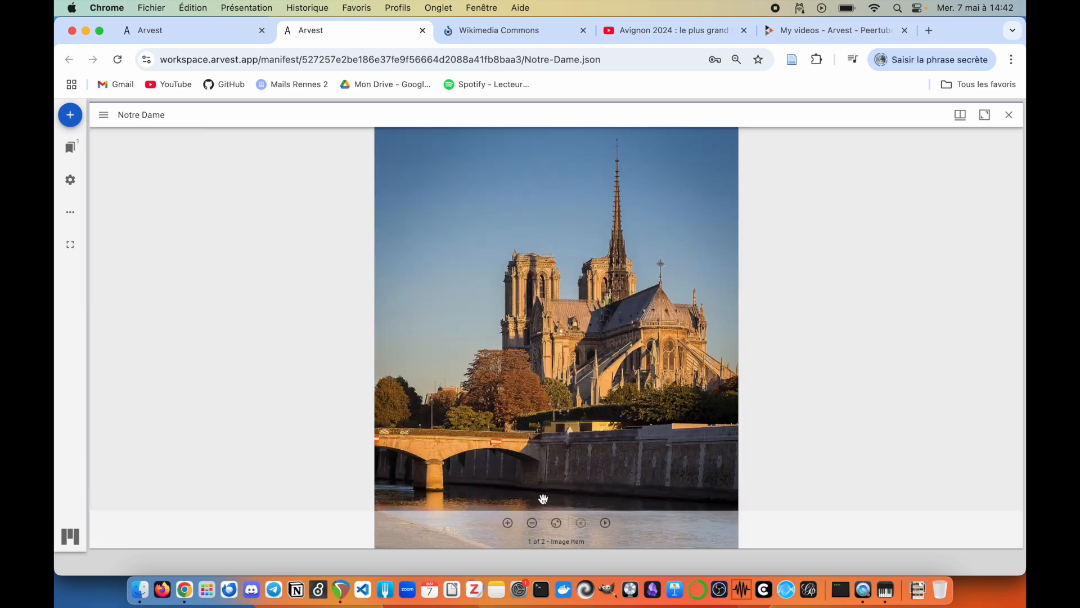
Step: Show the current item's information, then return to the Projects list in the first tab
drag(174, 118, 123, 117)
click(115, 119)
click(103, 116)
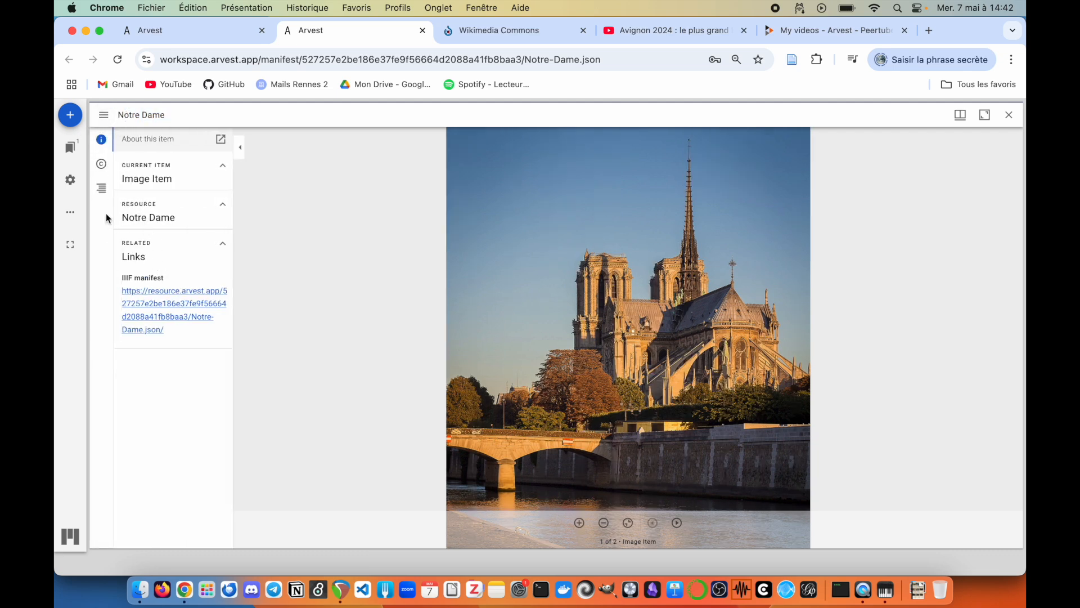
click(205, 32)
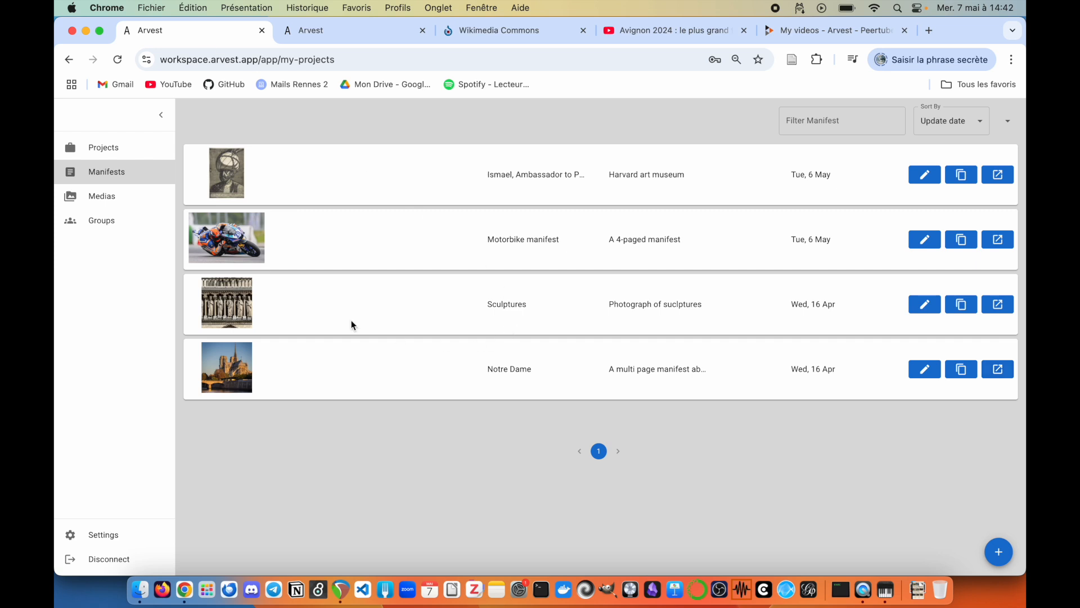
click(125, 151)
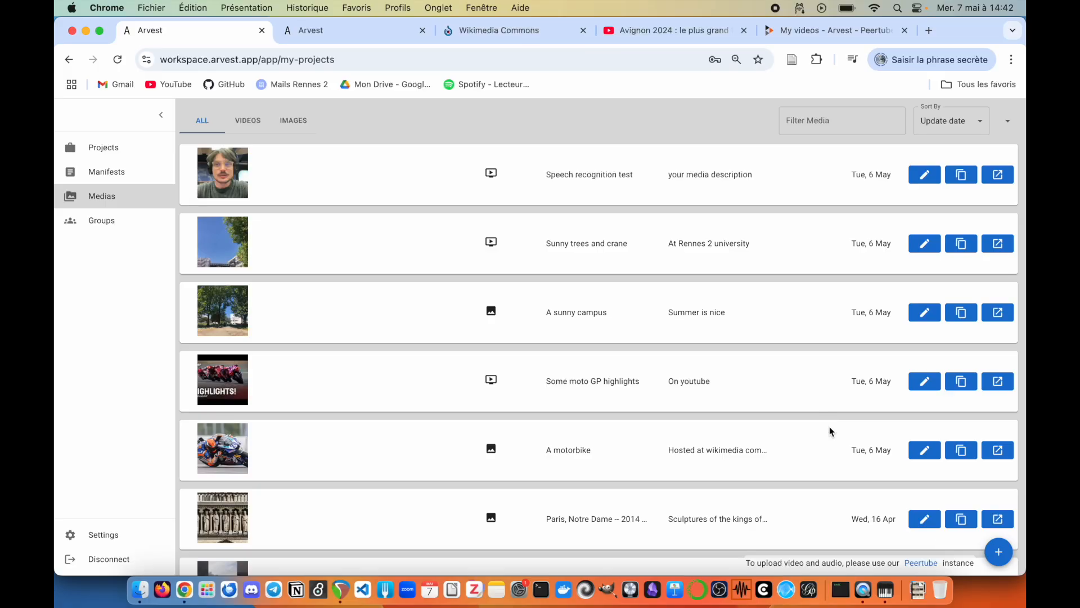
Step: Look at the add-media options in the Medias list, then switch to the Wikimedia Commons tab
scroll(829, 429, down, 3)
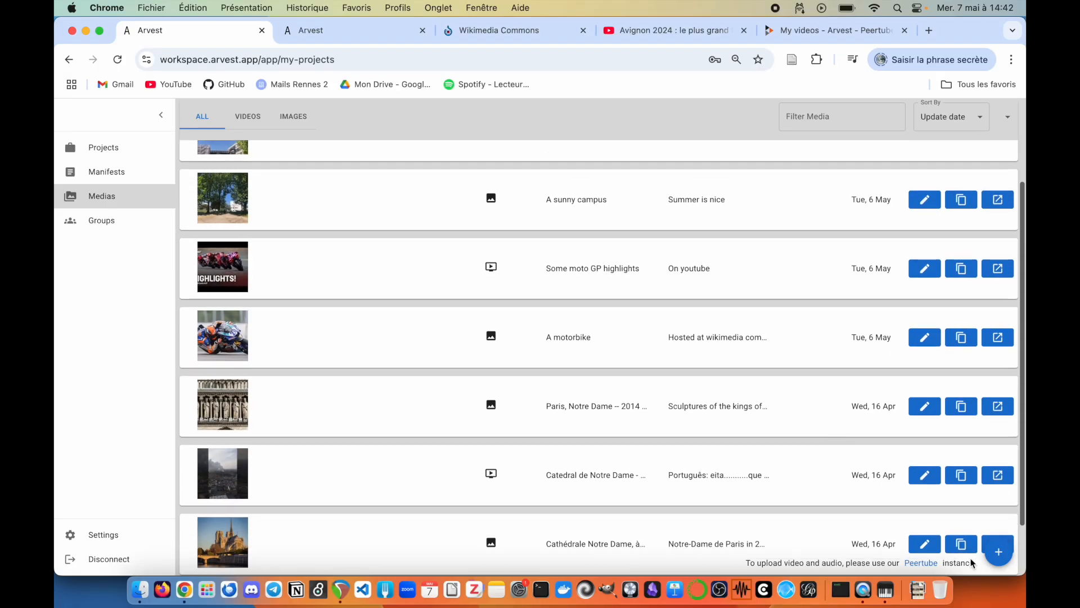
click(1000, 559)
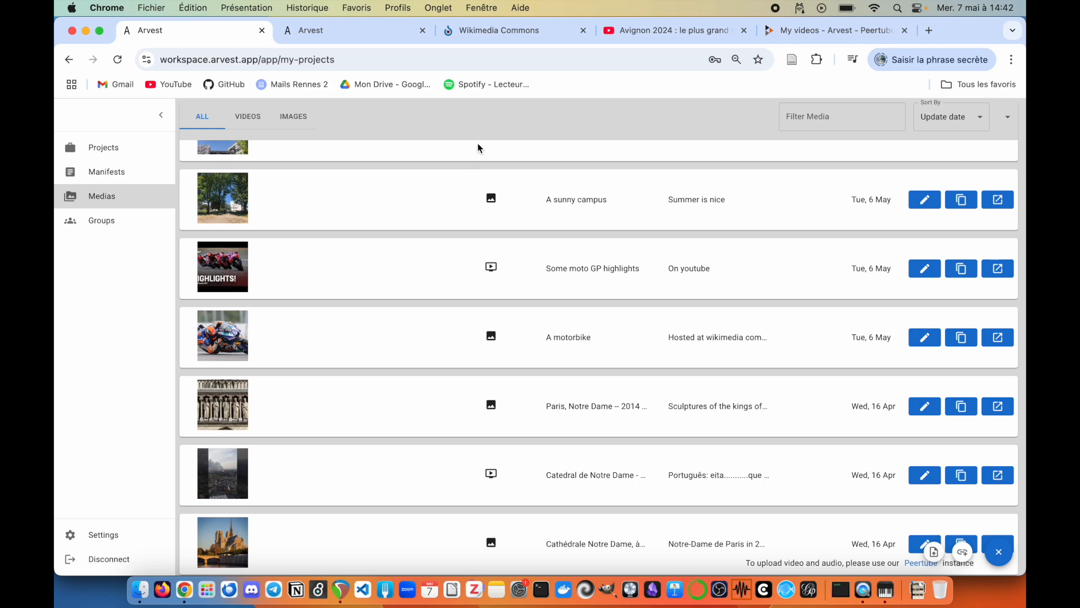
scroll(536, 144, up, 3)
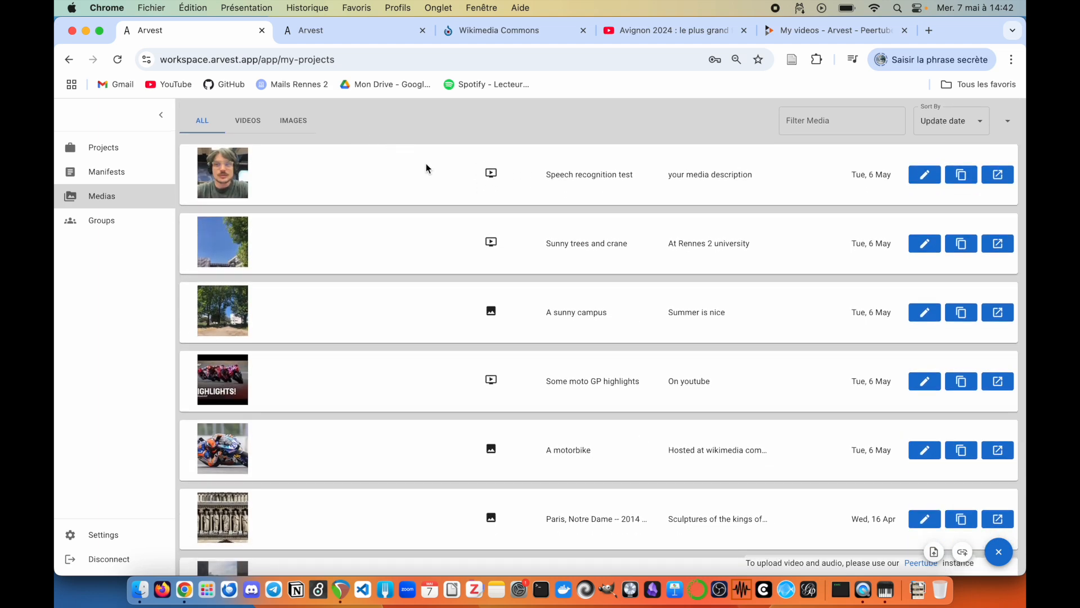
click(505, 32)
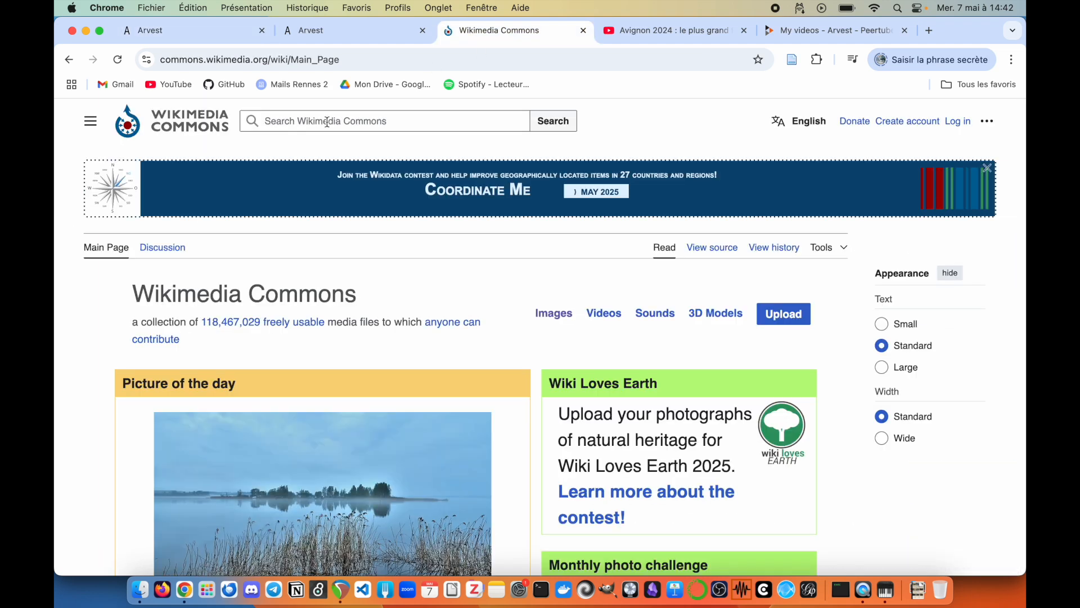
Step: Open the Lake Seliger picture of the day's file page in a new tab
scroll(70, 352, down, 5)
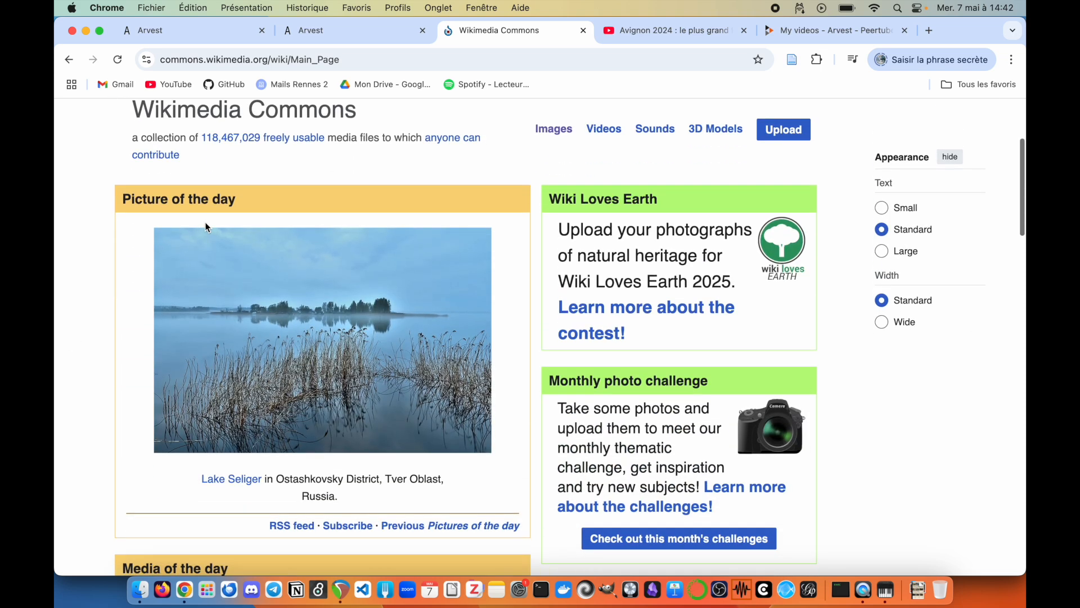
right_click(320, 334)
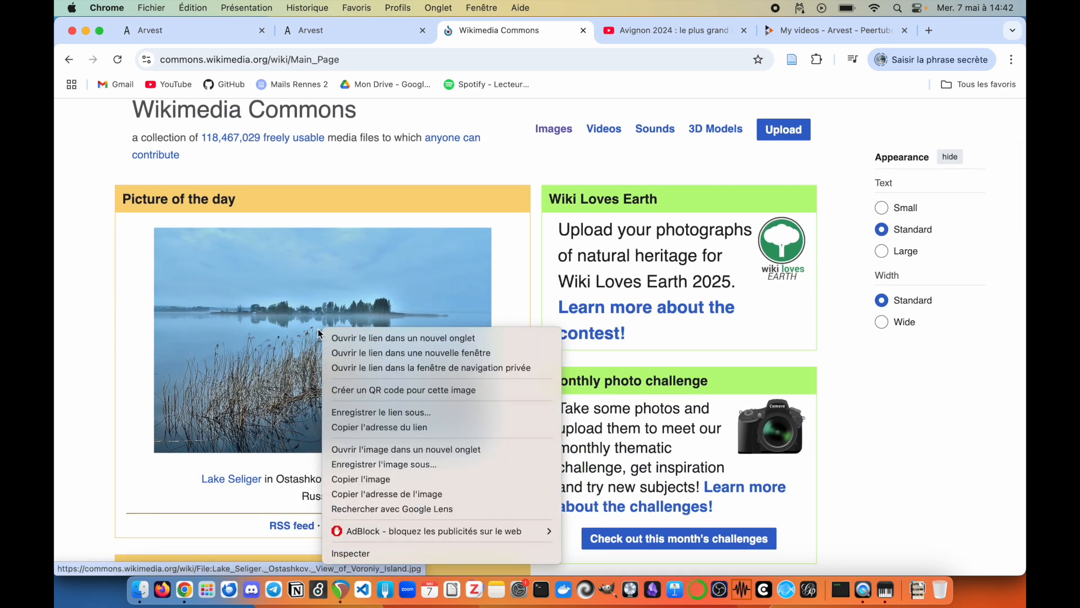
click(376, 338)
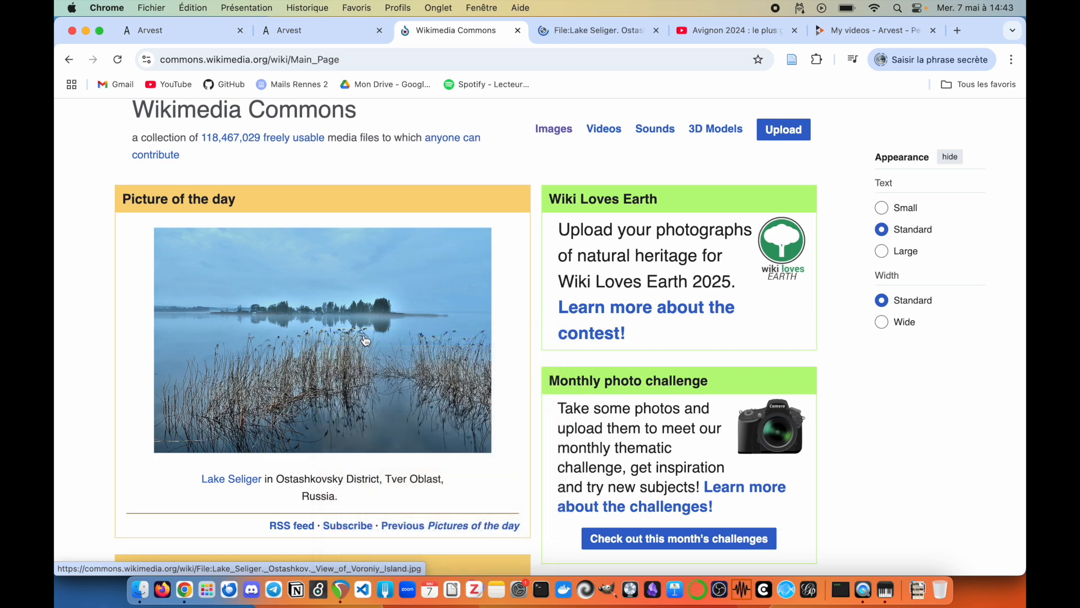
click(592, 33)
Step: Open the full-size 1600px lake image in a new tab, copy its address, and return to Arvest
right_click(470, 378)
click(561, 456)
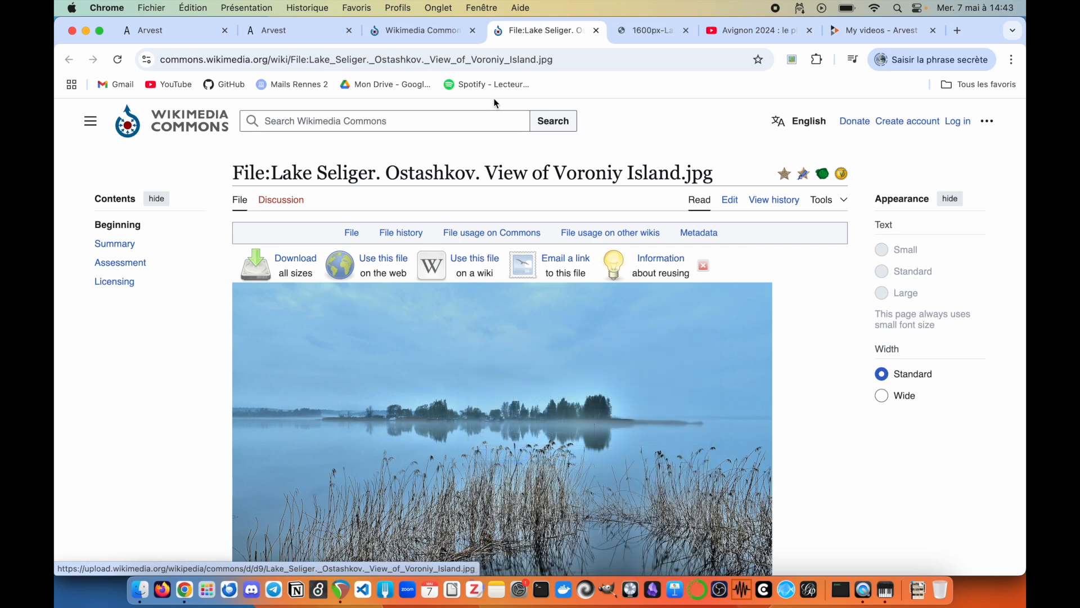
click(624, 31)
click(640, 59)
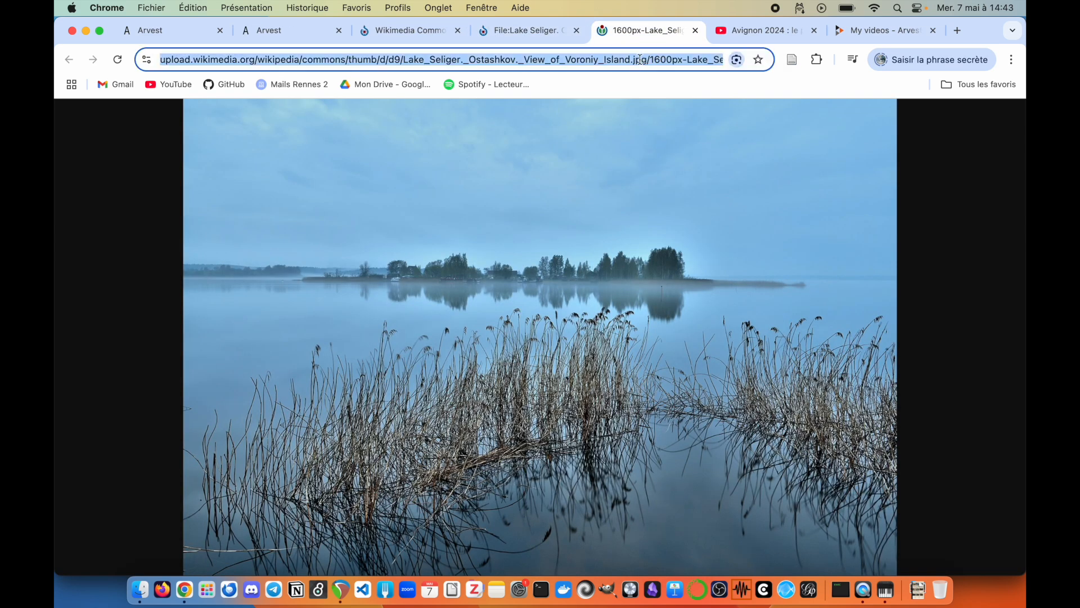
click(173, 32)
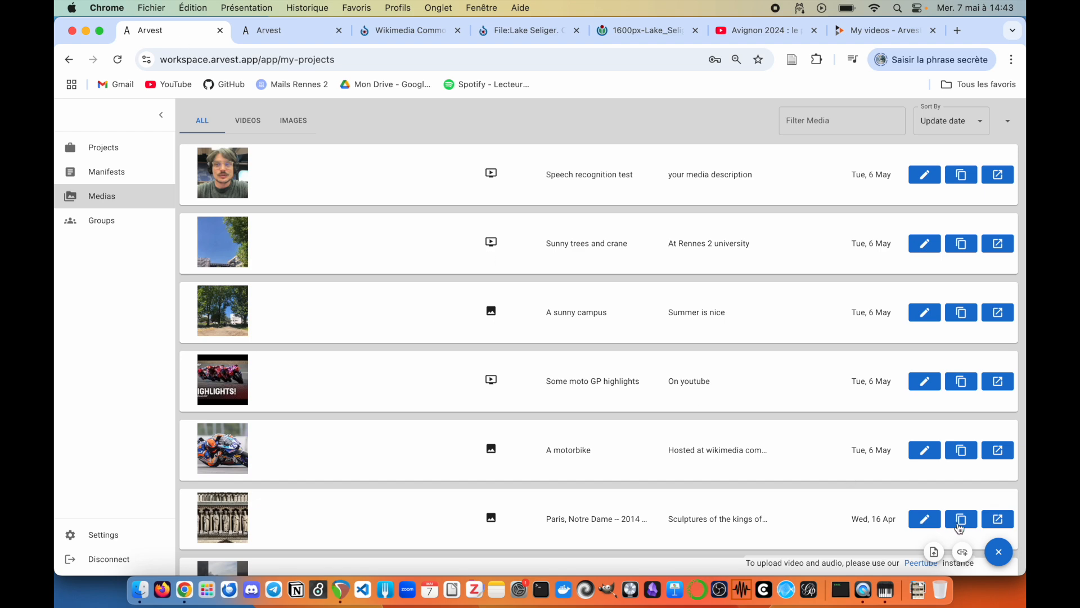
Step: Link the copied Lake Seliger image URL as a new media item
click(959, 554)
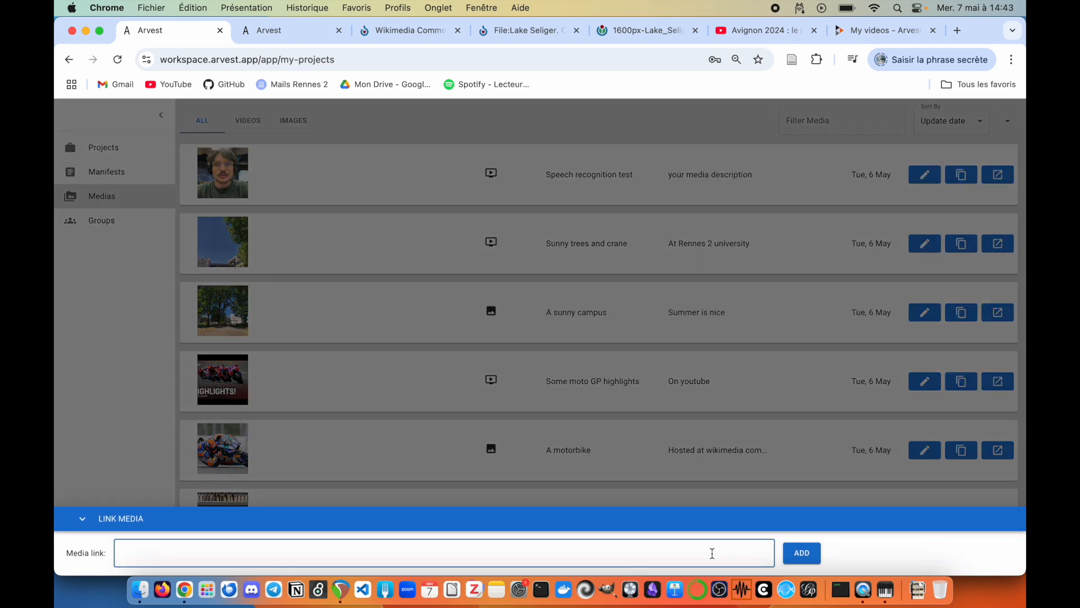
click(746, 557)
key(super+v)
click(816, 560)
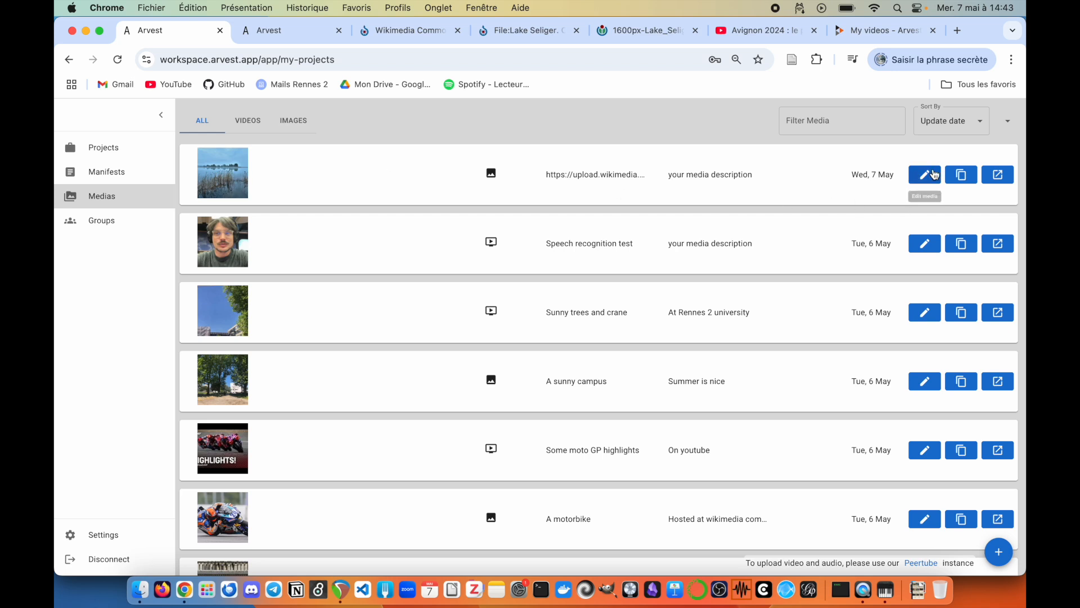
Step: Retitle the new lake media item to 'Lake'
click(925, 175)
click(566, 272)
key(super+a)
text(L)
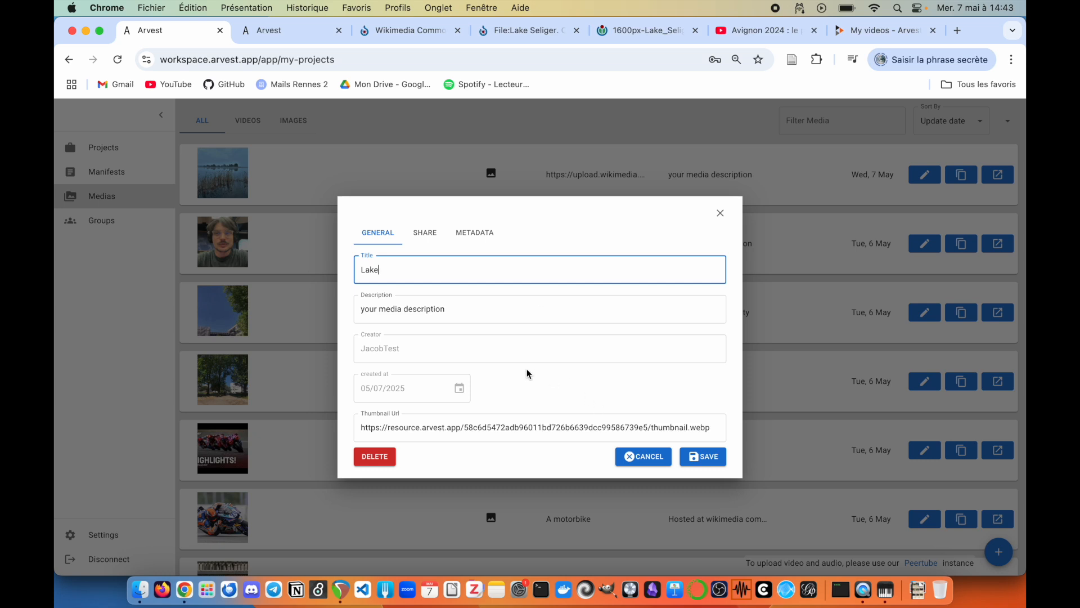
click(699, 455)
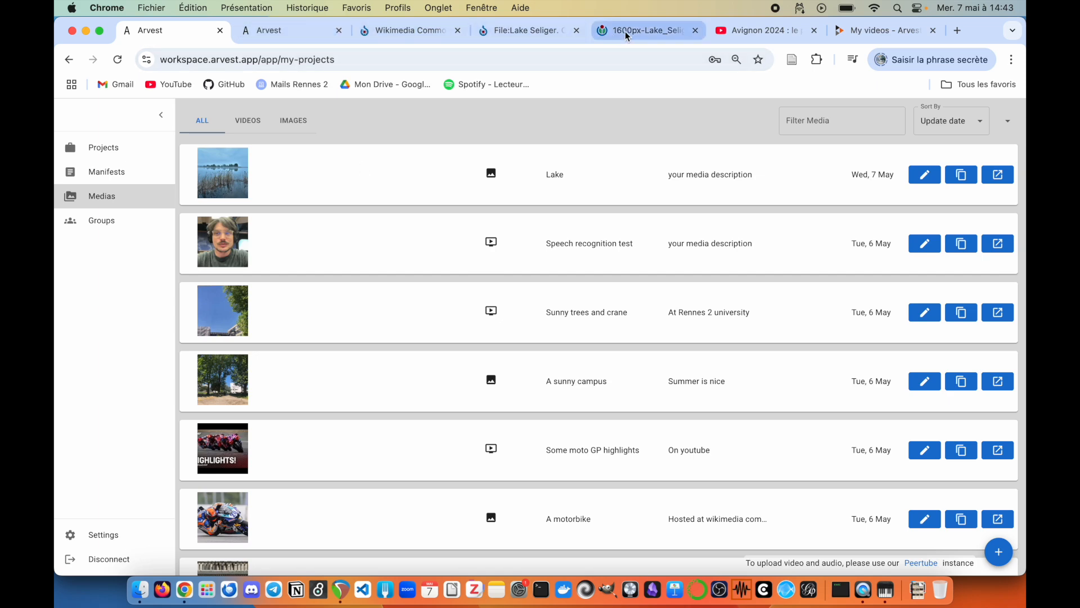
Step: Copy the short share link of the Avignon 2024 YouTube video
click(757, 32)
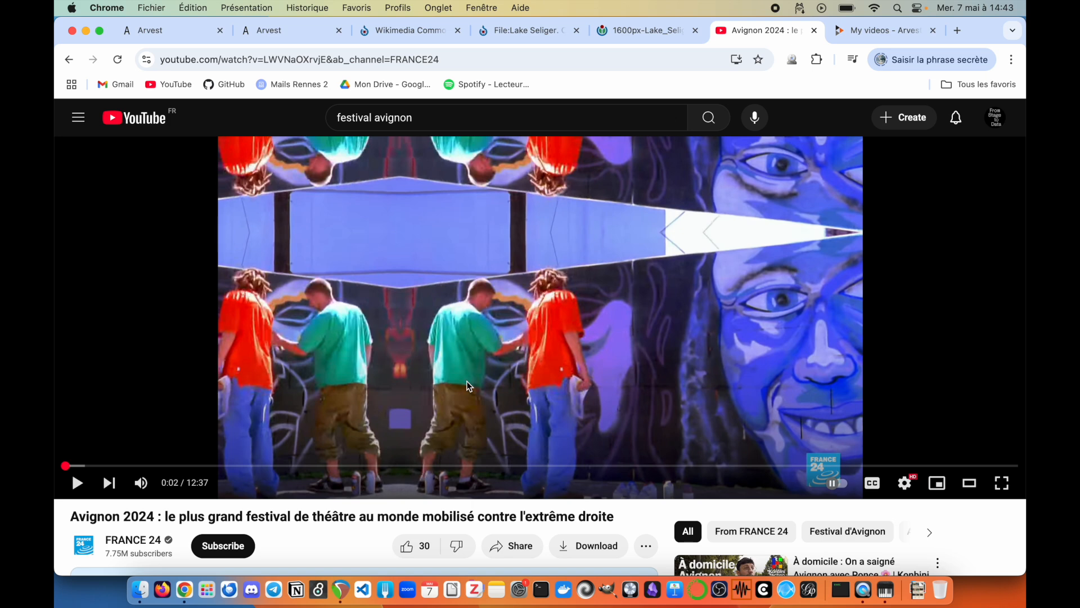
scroll(251, 446, down, 1)
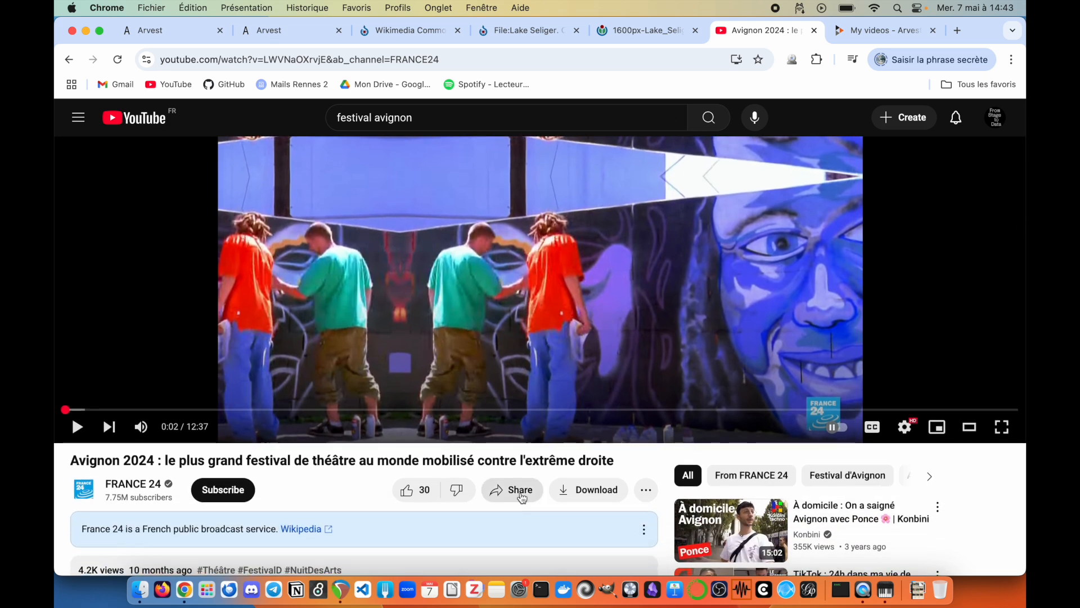
click(520, 490)
click(655, 408)
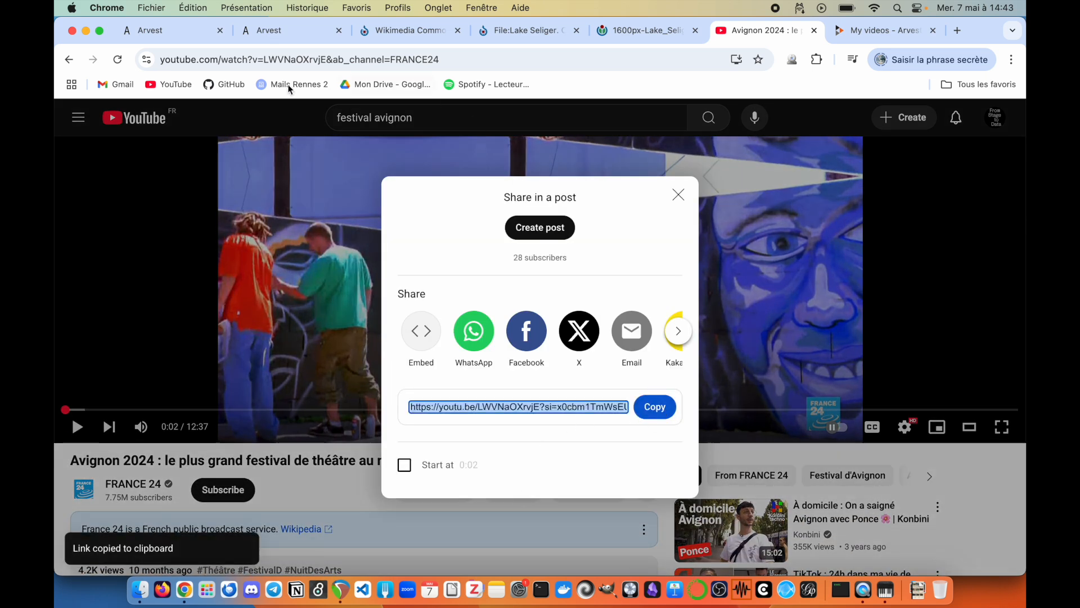
Step: Paste the YouTube link into a new linked media item in Arvest
click(150, 35)
mouse_move(999, 551)
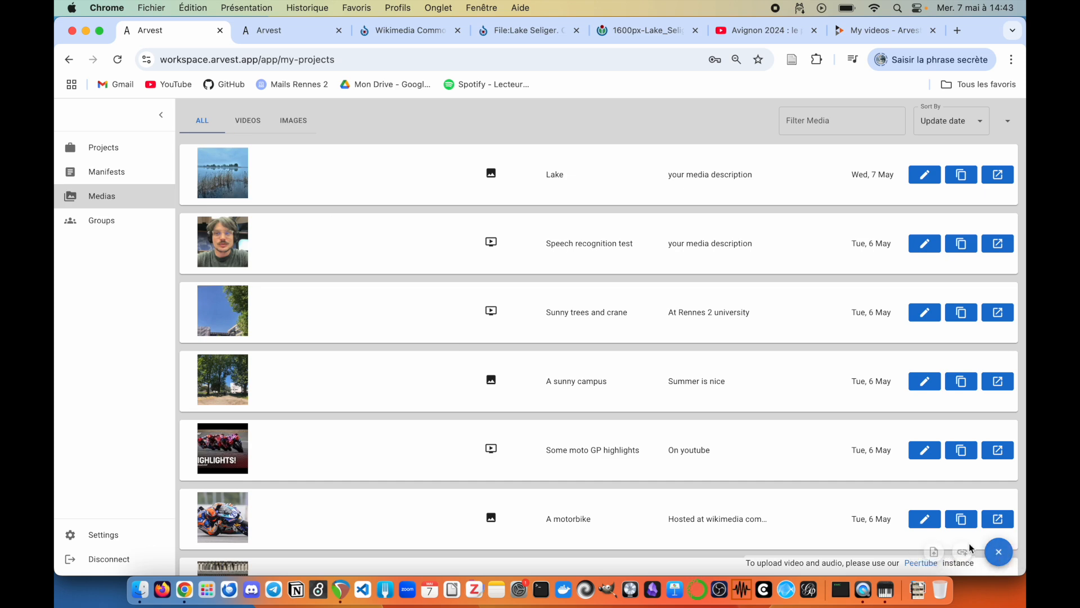
click(963, 553)
text(https://youtu.be/LWVNaOXrvjE?si=x0cbm1TmWsEUSFya)
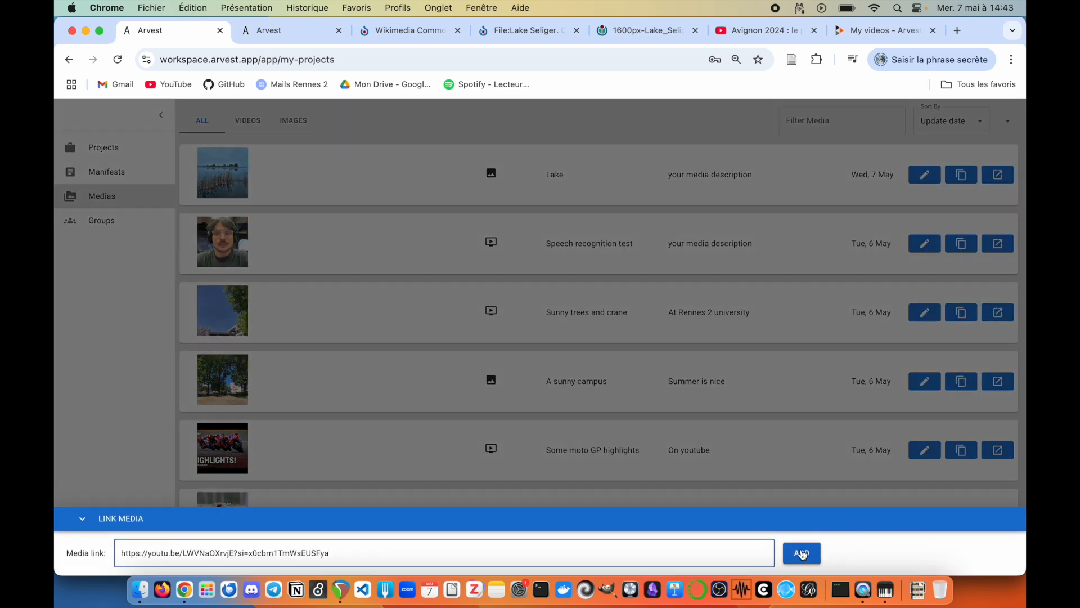
click(803, 554)
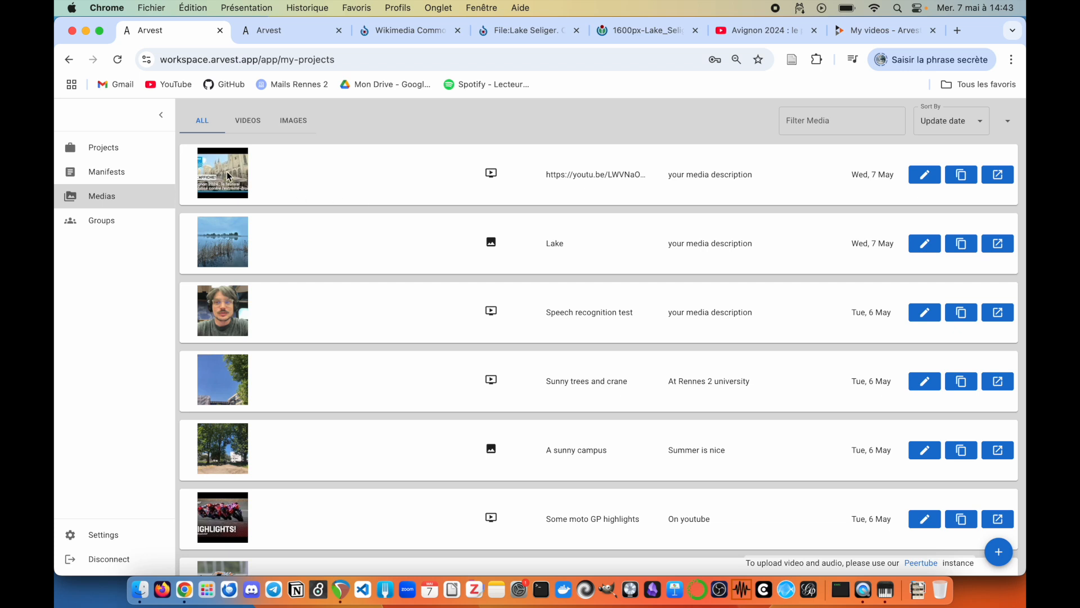
Step: Open the 'sunny trres and crane' video from the PeerTube library and pause it
click(865, 33)
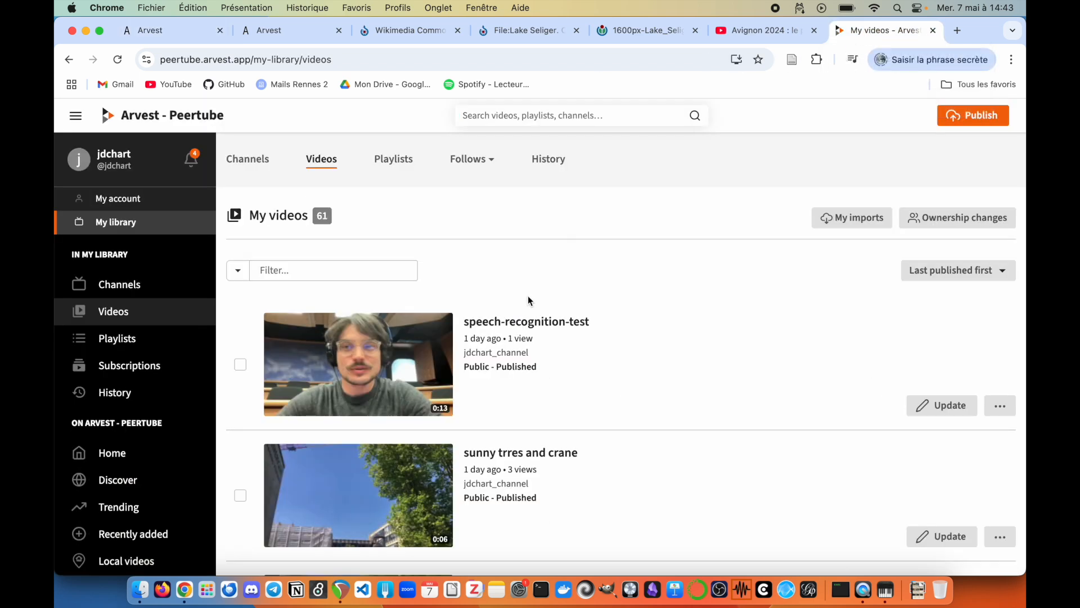
scroll(535, 302, down, 1)
scroll(535, 302, up, 1)
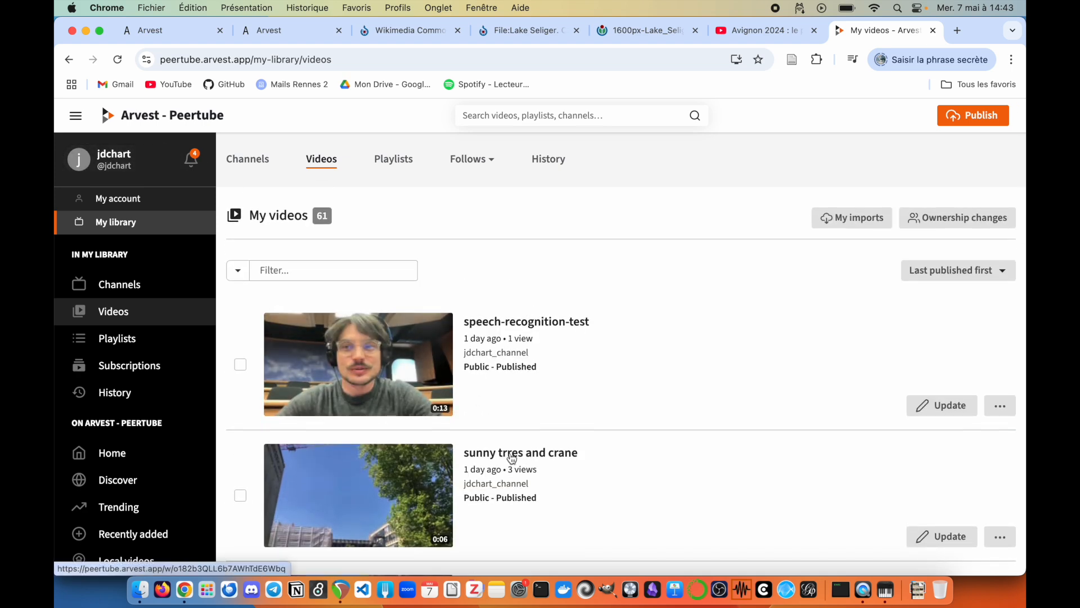
click(534, 458)
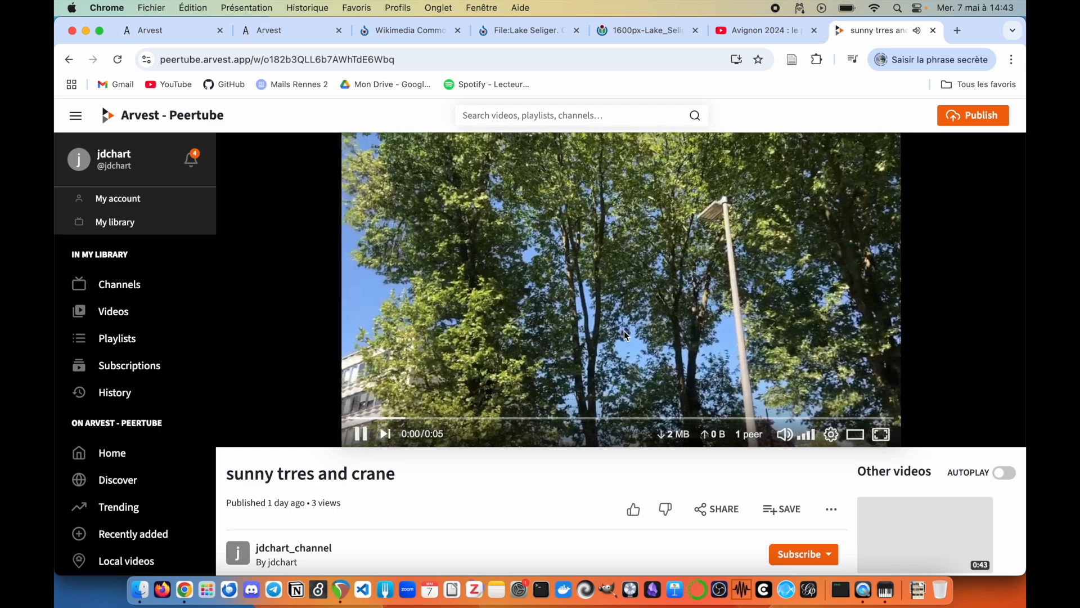
click(484, 346)
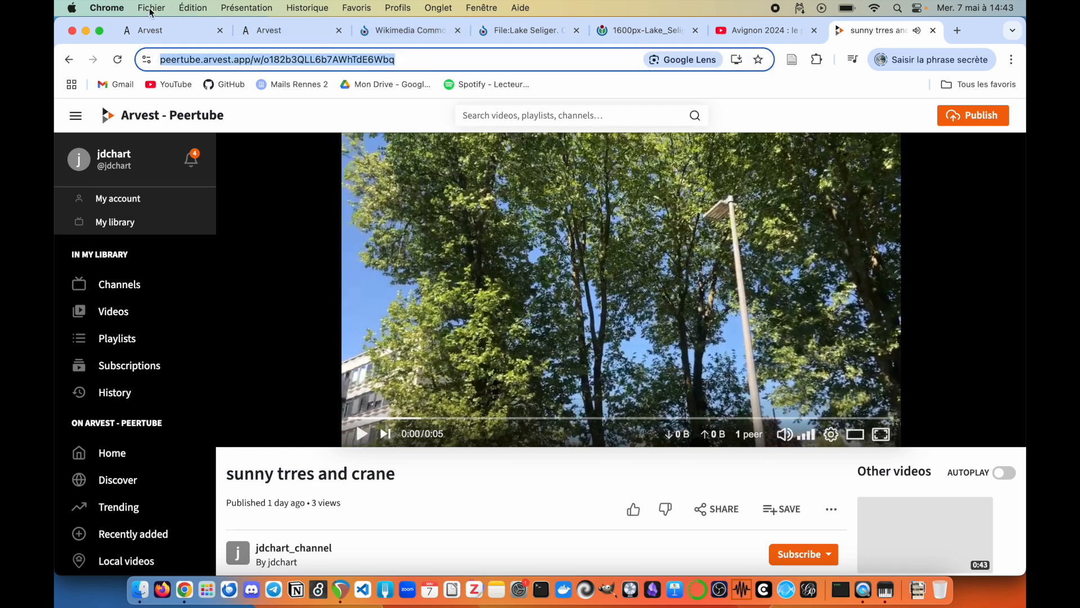
Step: Paste the PeerTube video address into a new linked media item in Arvest
click(180, 31)
click(999, 551)
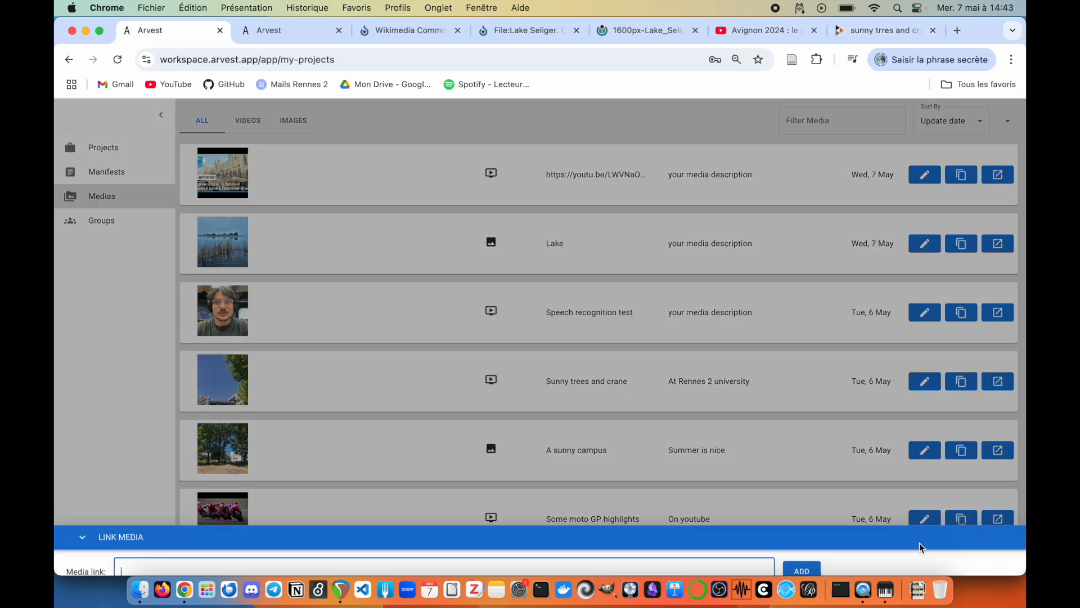
key(super+v)
click(802, 569)
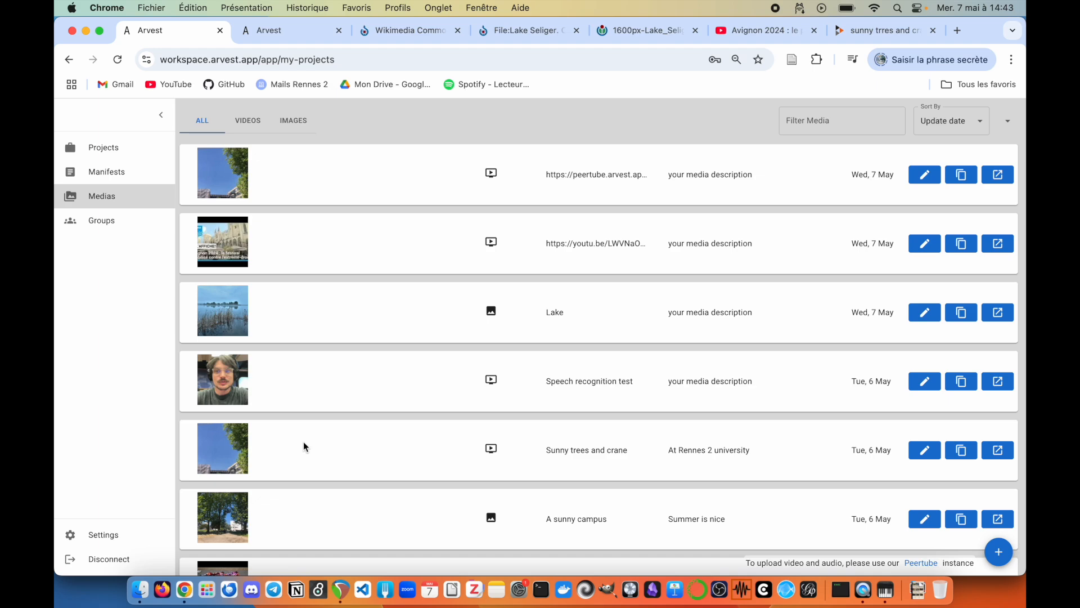
click(139, 588)
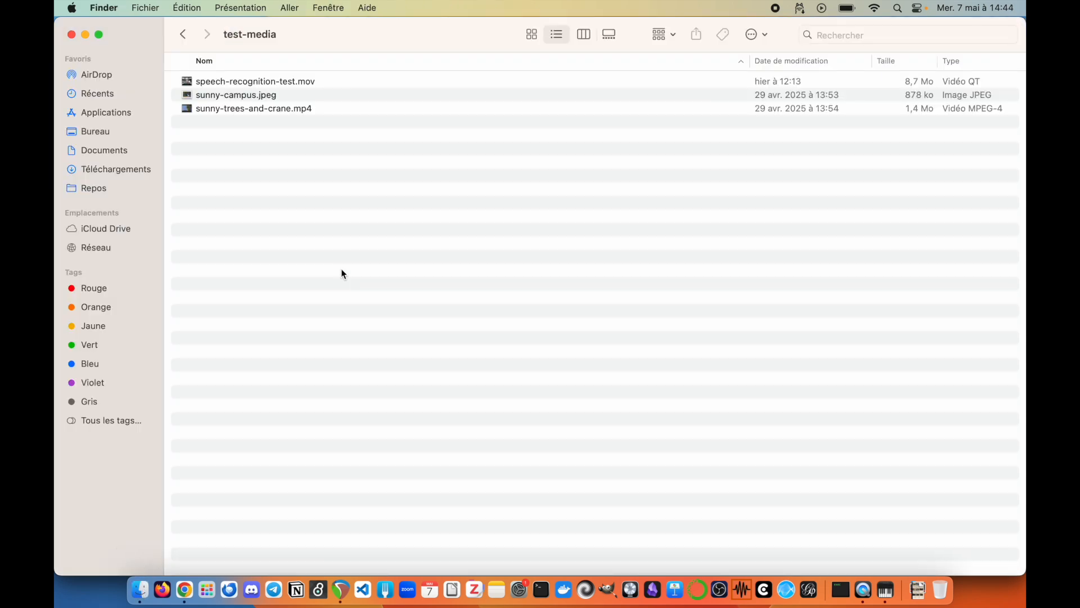
click(281, 86)
click(271, 95)
key(space)
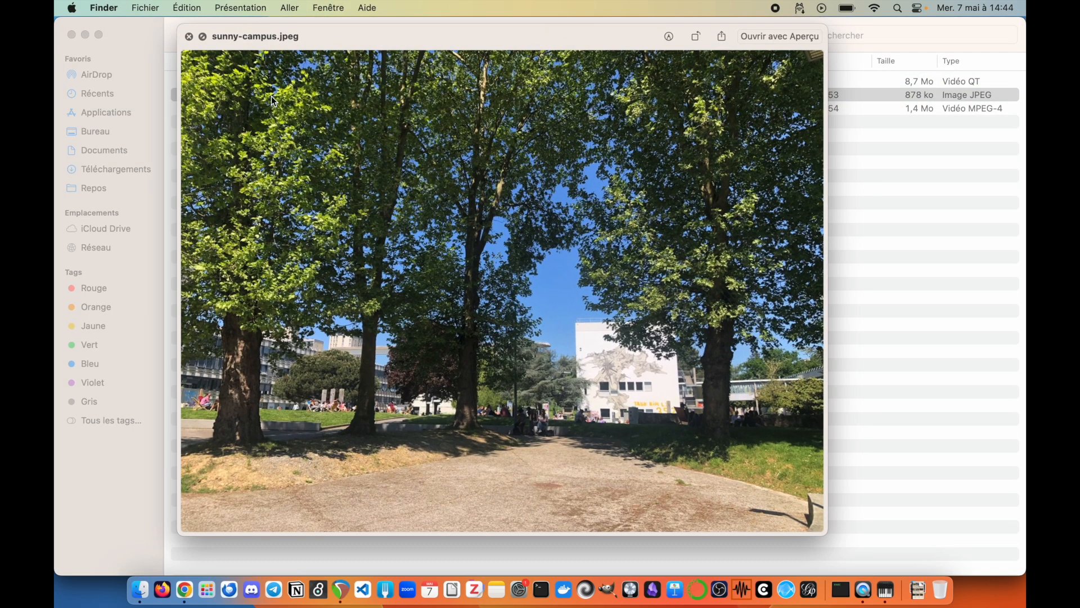
key(Down)
key(space)
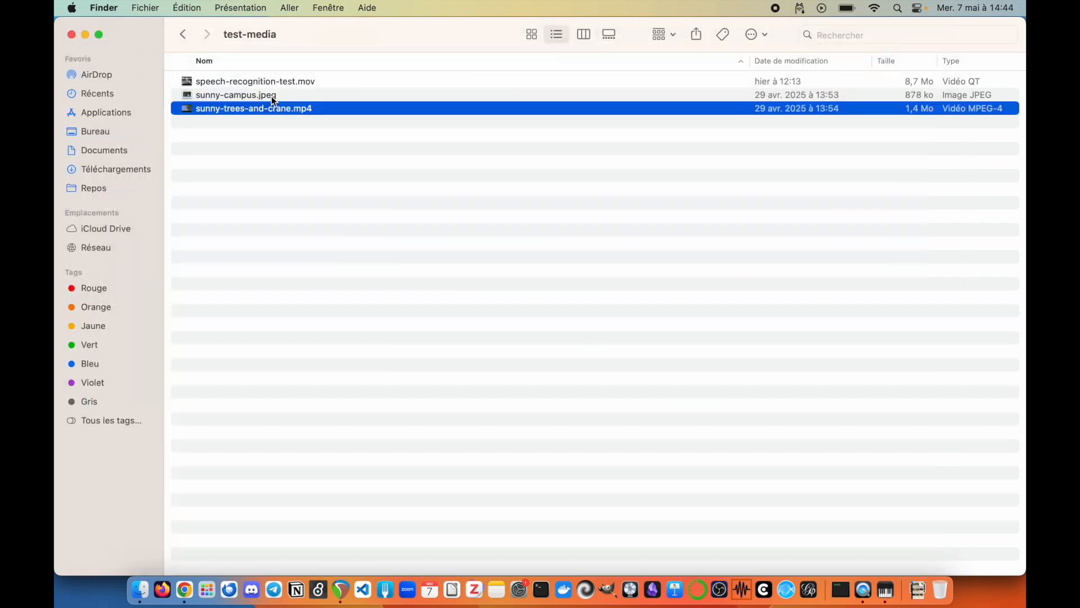
click(271, 96)
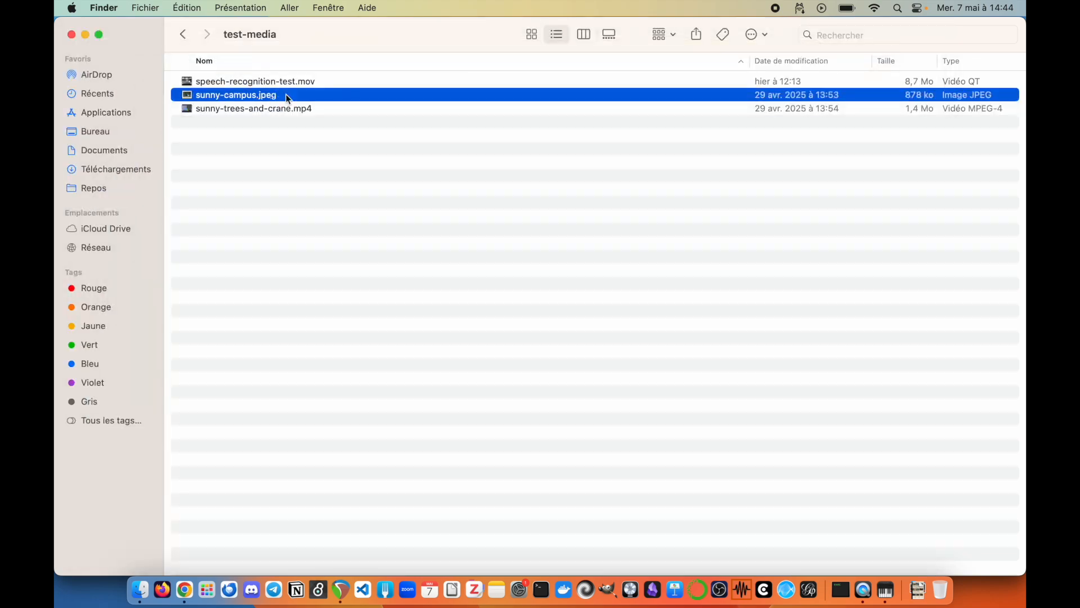
click(185, 588)
click(999, 553)
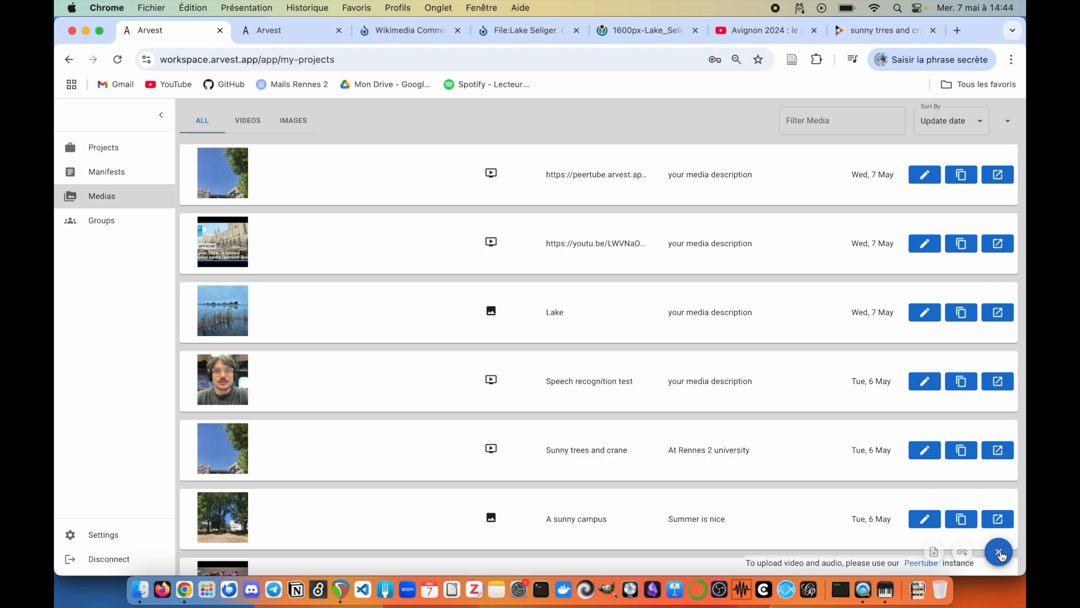
Step: Upload sunny-campus.jpeg from the Desktop test-media folder into the Arvest media library
click(937, 553)
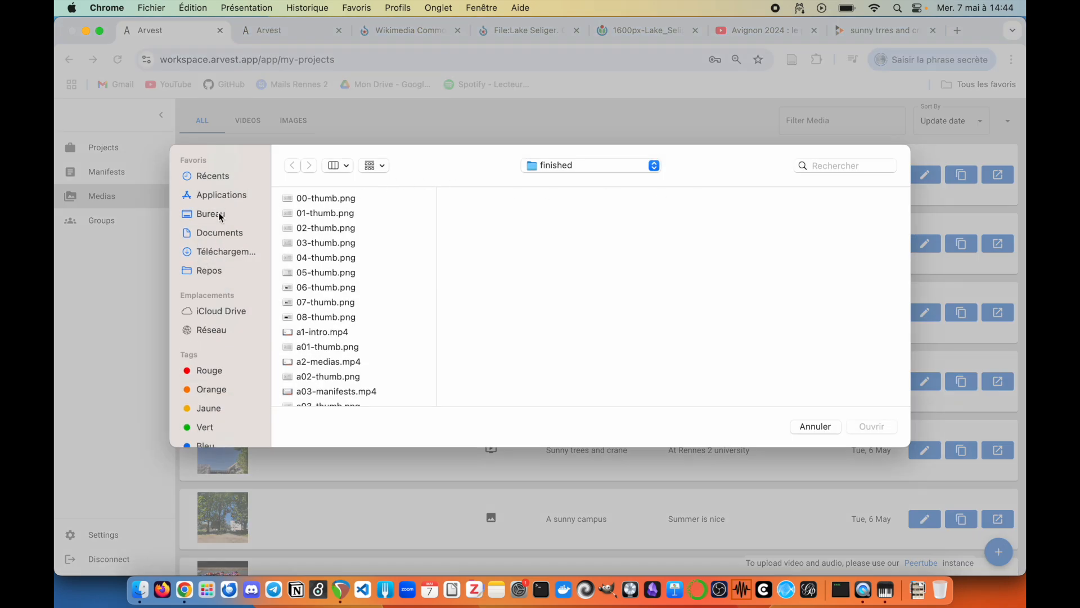
click(222, 214)
click(313, 203)
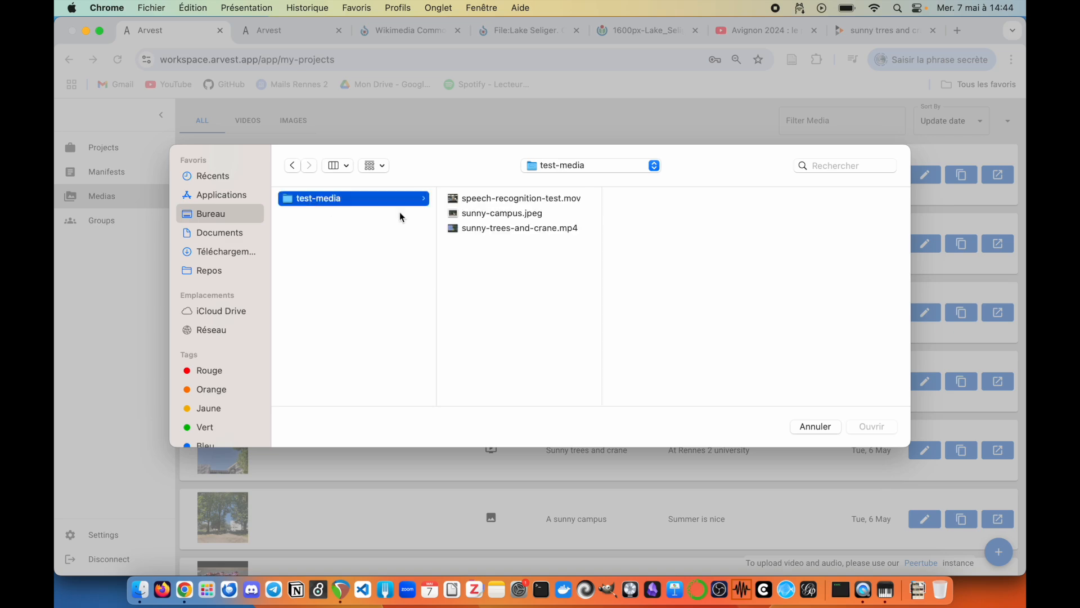
double_click(512, 214)
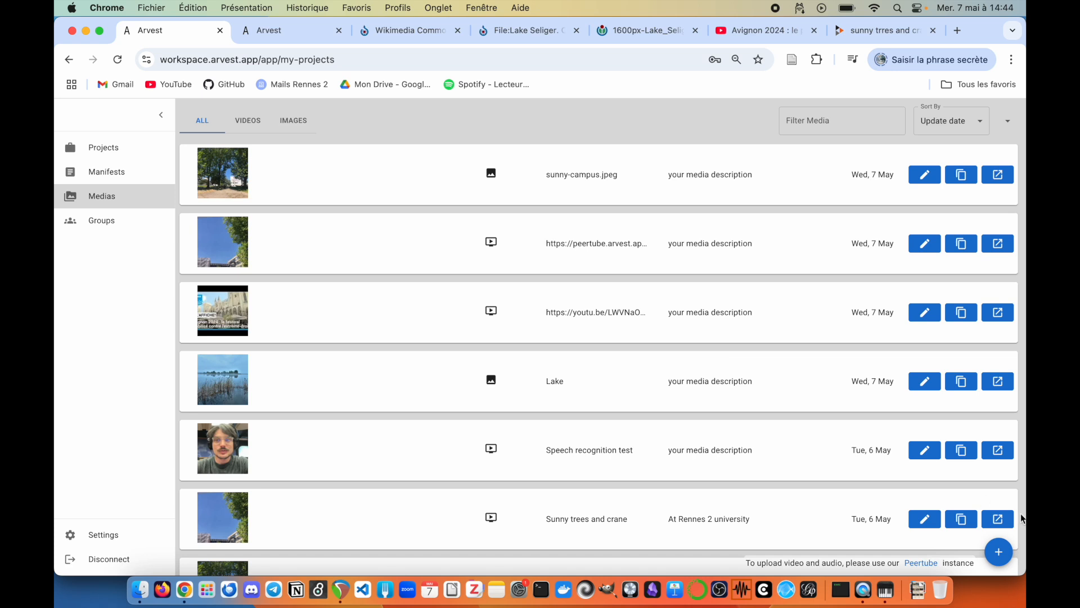
click(998, 557)
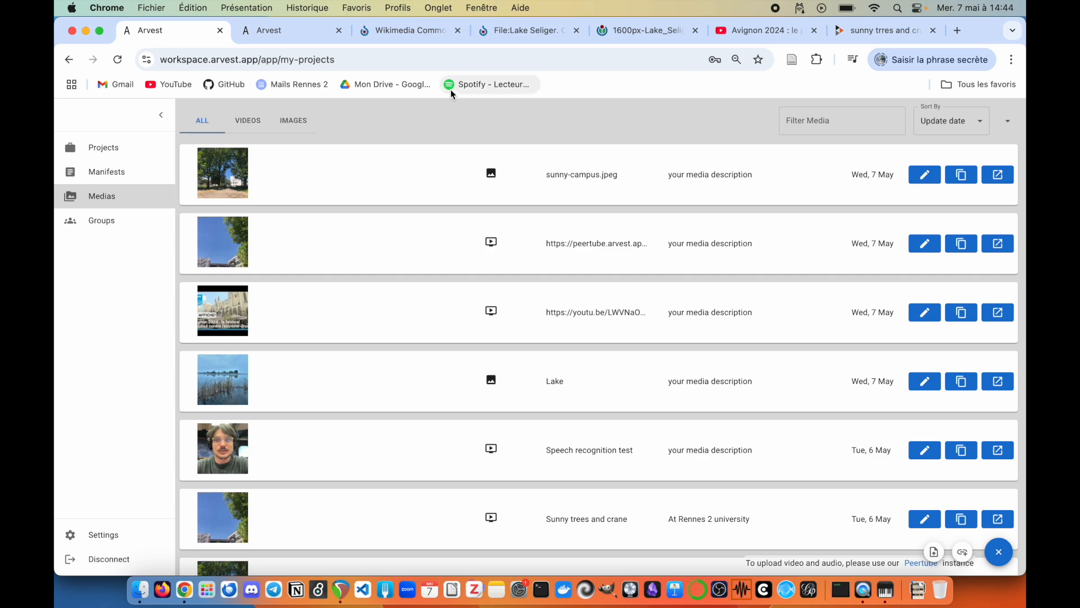
Step: Publish sunny-trees-and-crane.mp4 as a new video on the Arvest PeerTube instance
click(876, 33)
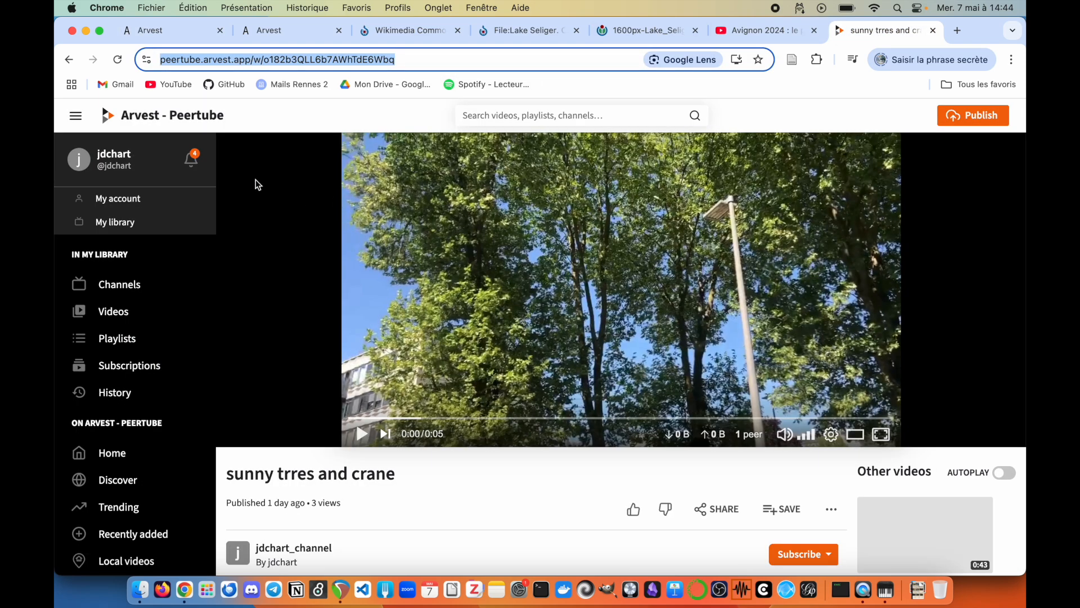
click(193, 118)
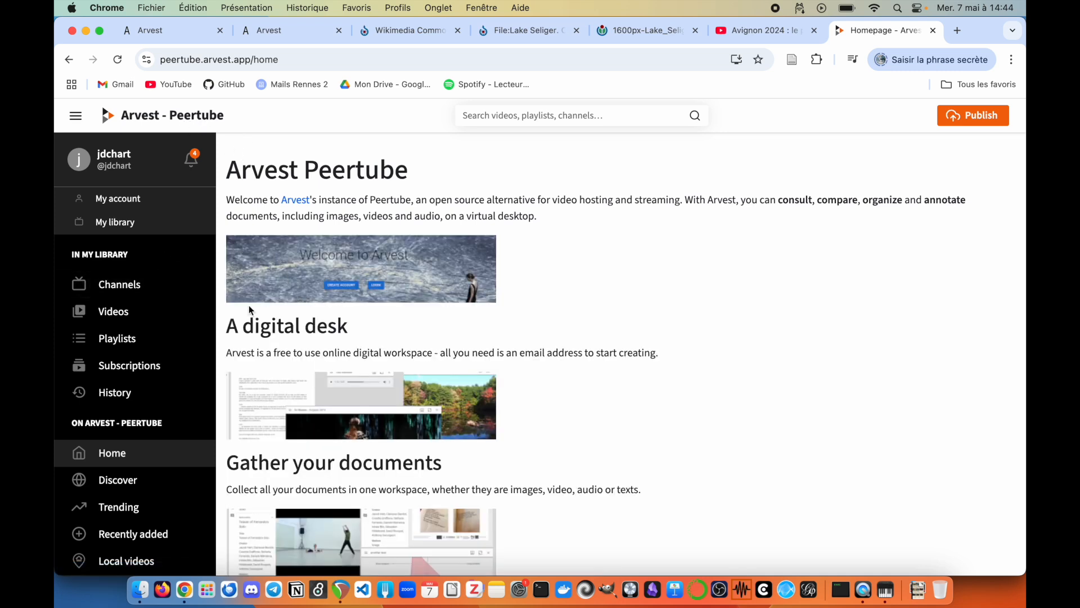
click(972, 115)
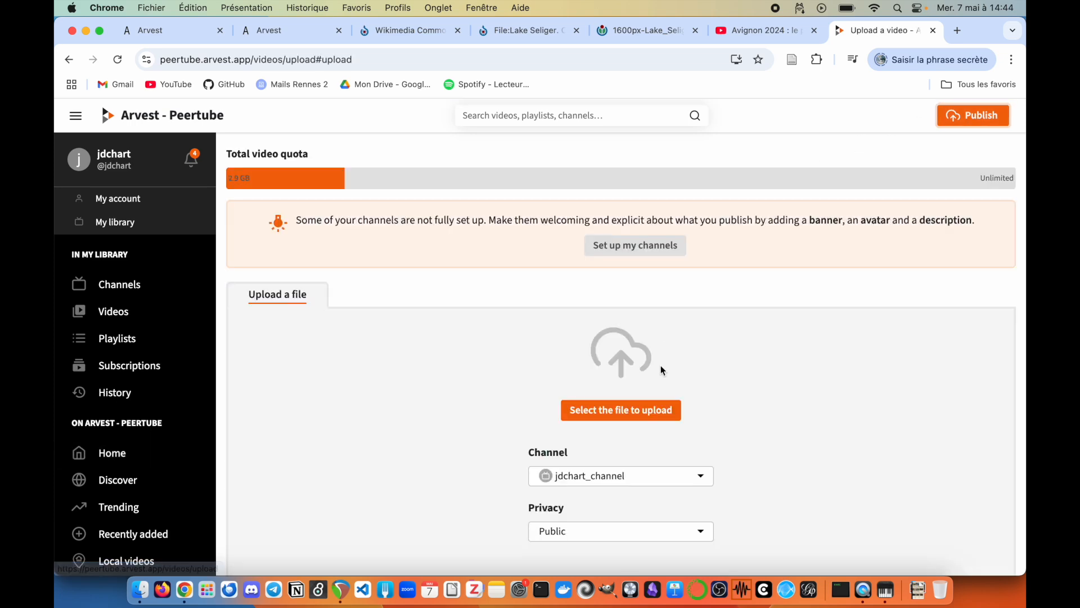
click(621, 410)
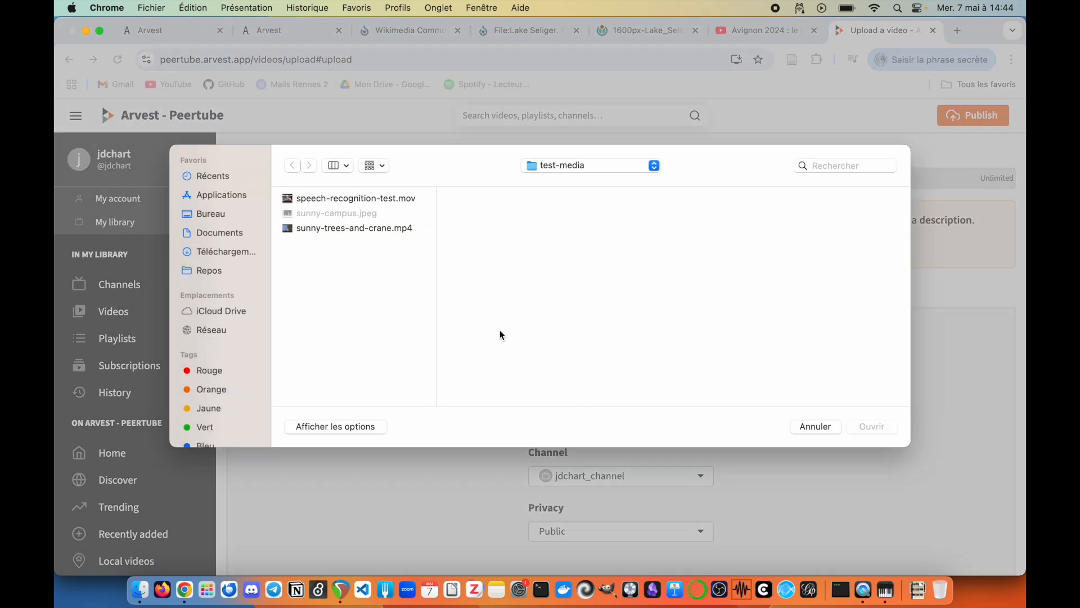
double_click(382, 228)
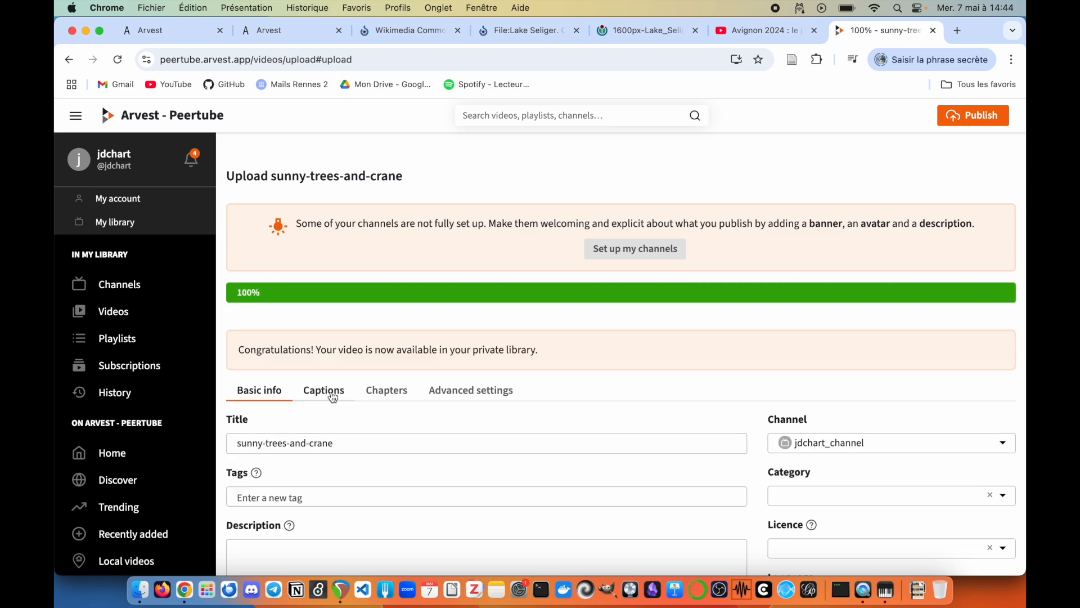
scroll(394, 415, down, 5)
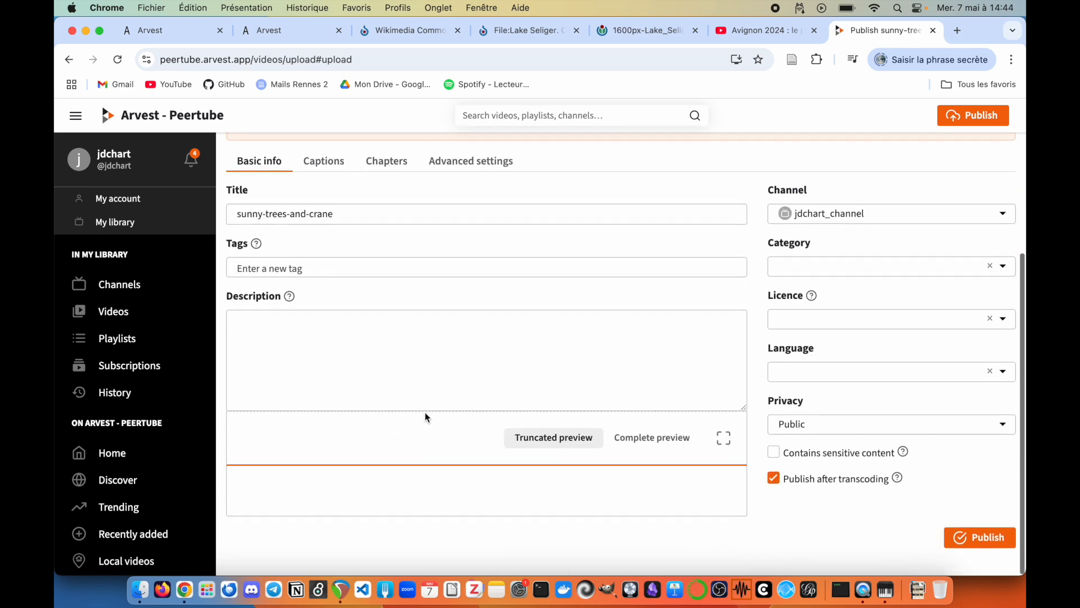
click(981, 541)
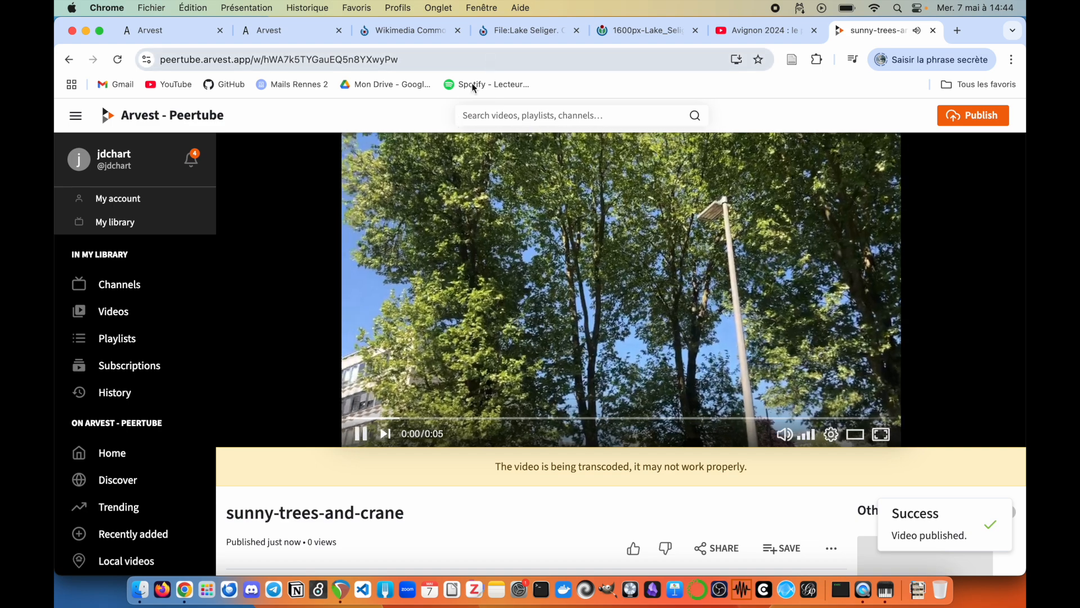
Step: Copy the new video's URL and link it as a media item in Arvest
click(428, 60)
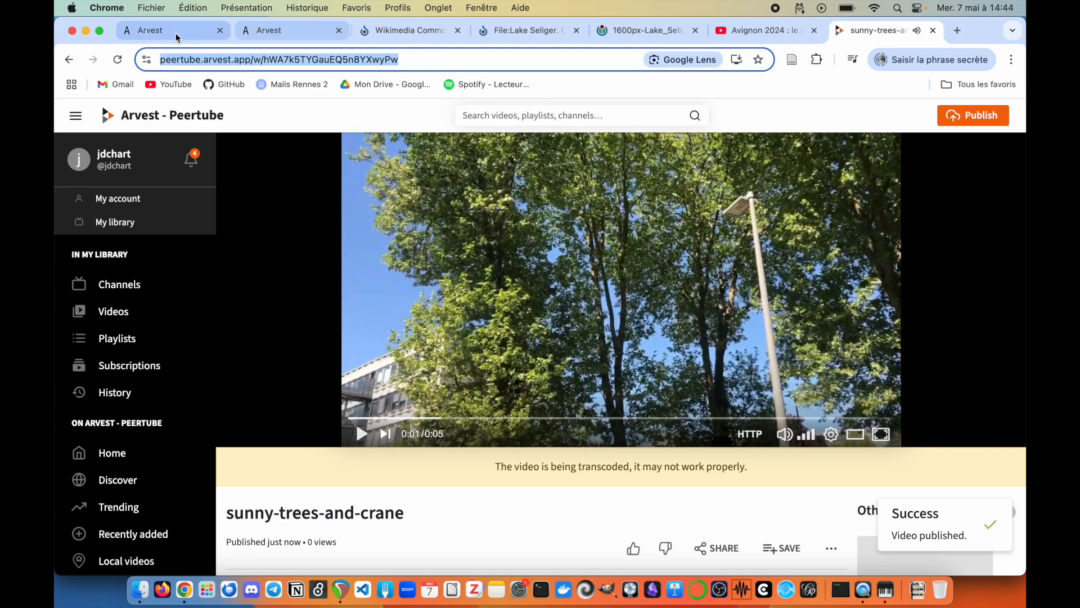
click(176, 34)
click(960, 554)
key(super+v)
click(802, 570)
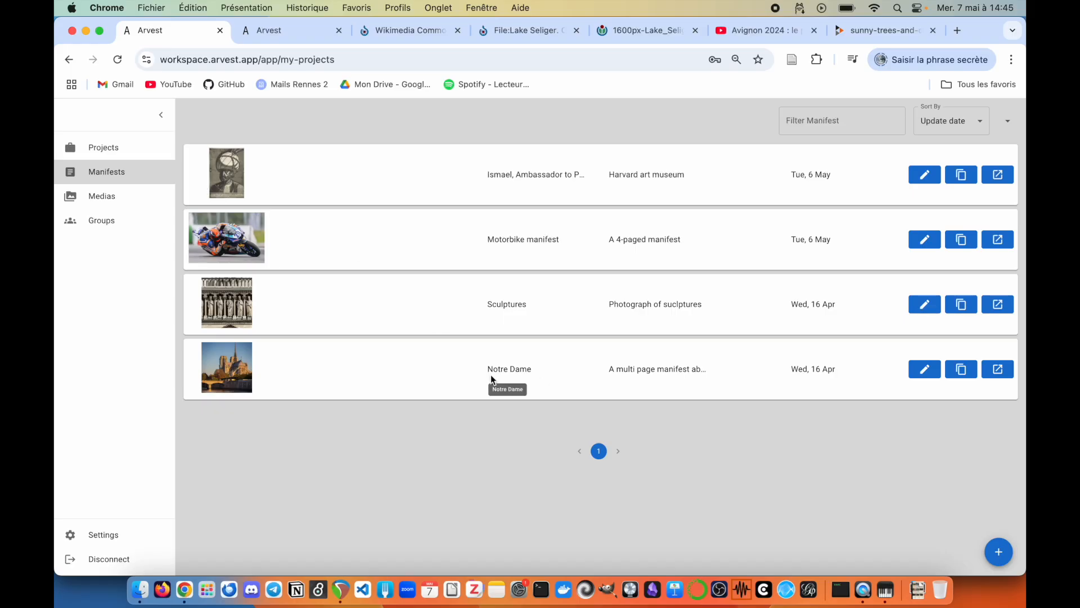
Step: Start a new manifest titled 'Test manifest'
click(993, 558)
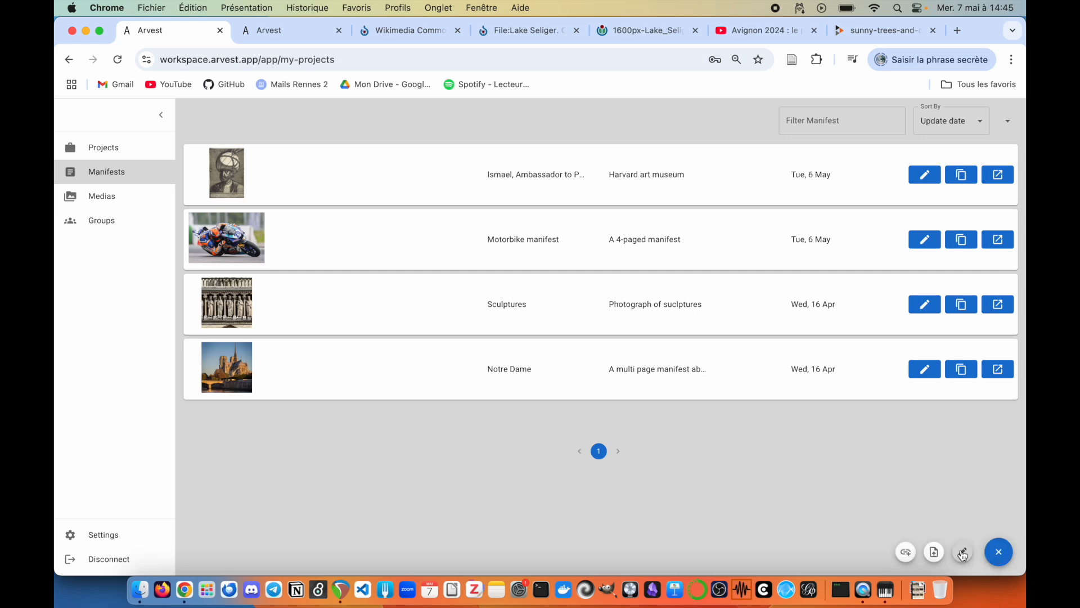
click(963, 553)
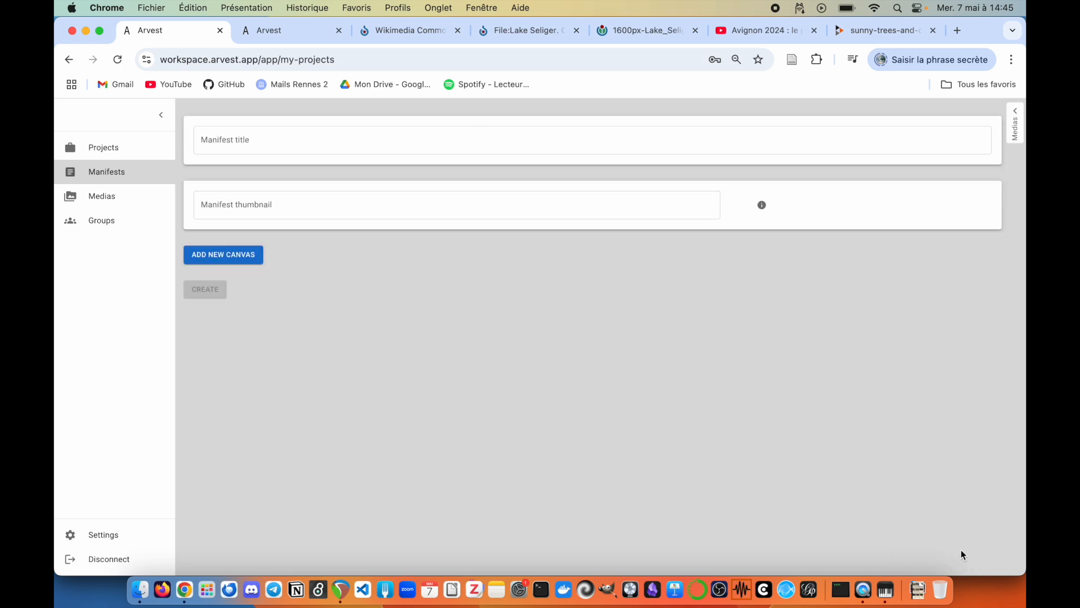
click(412, 140)
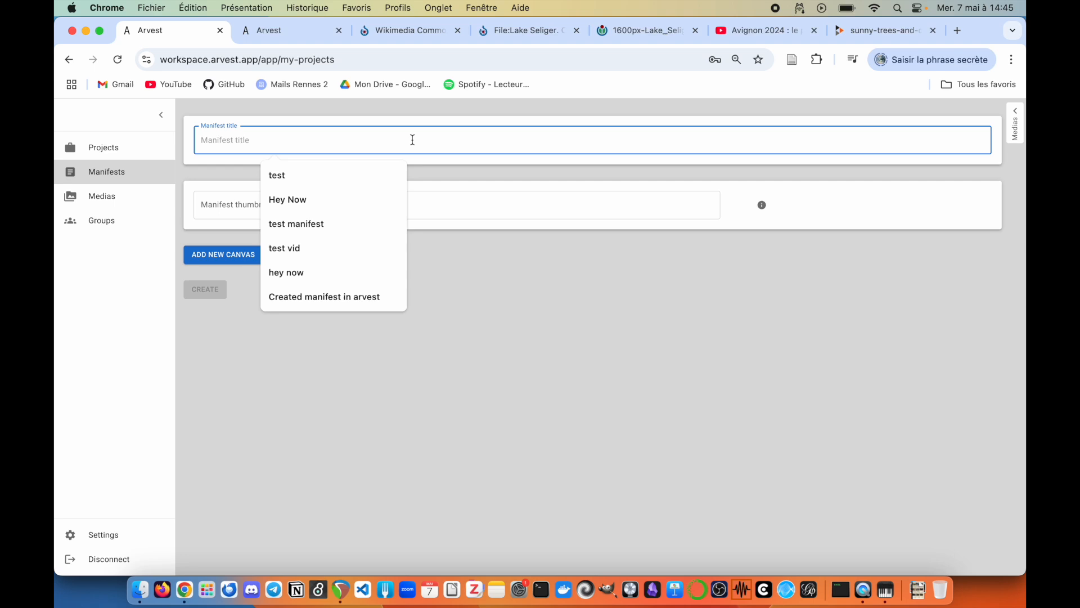
text(Test )
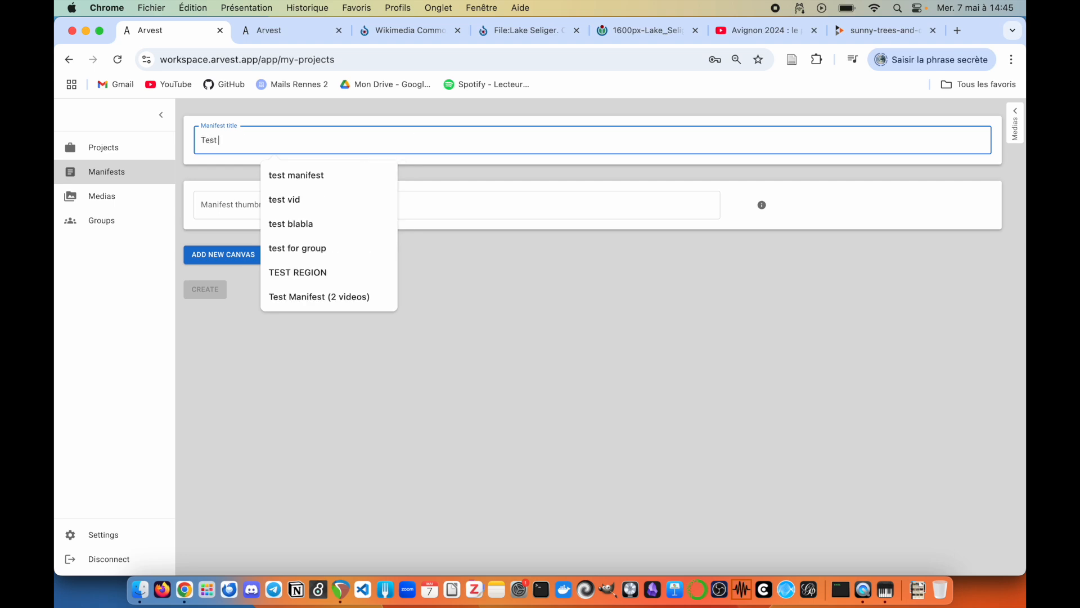
text(manifest)
click(400, 265)
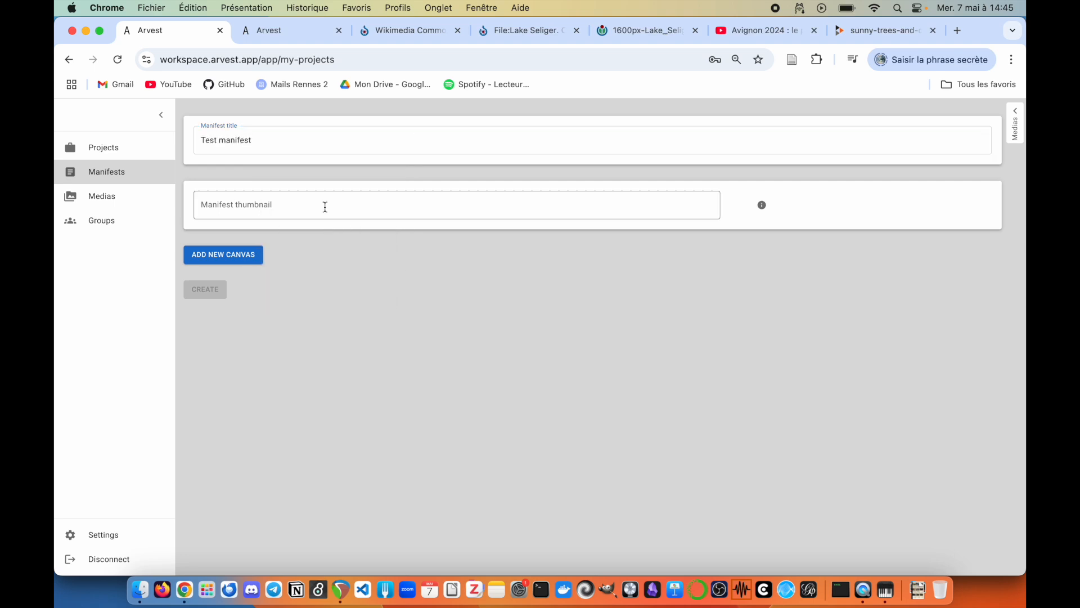
Step: Set the thumbnail to the suggested resource.arvest.app URL and add a first canvas
click(302, 201)
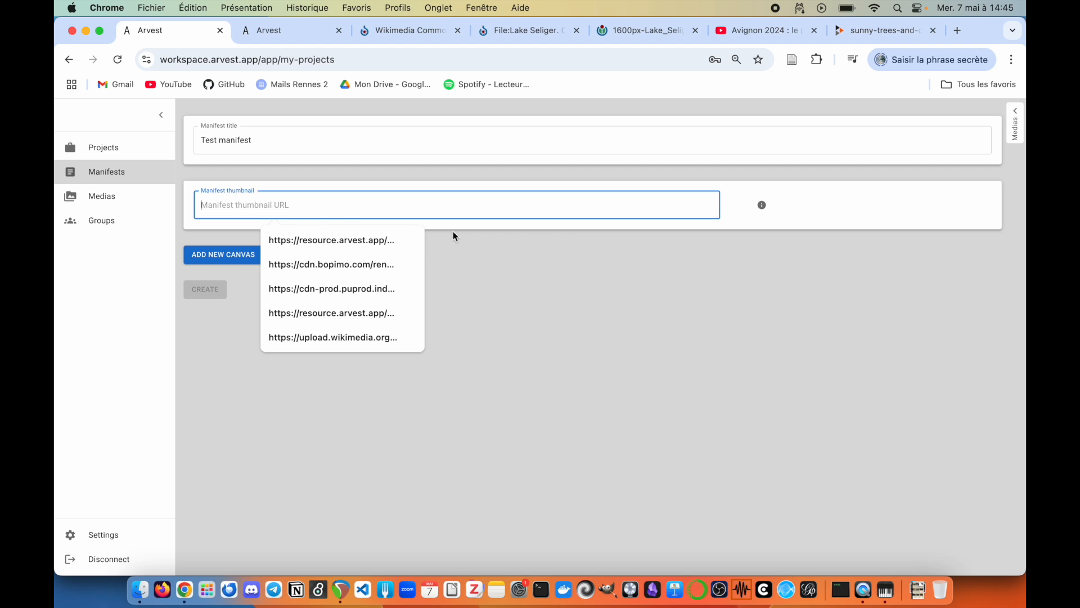
click(362, 238)
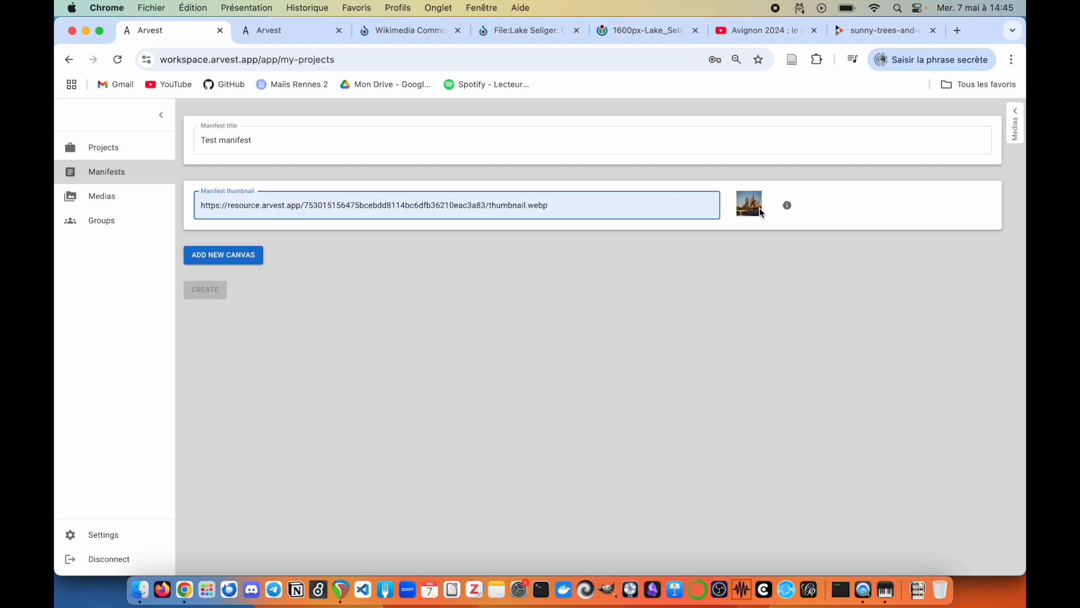
click(731, 208)
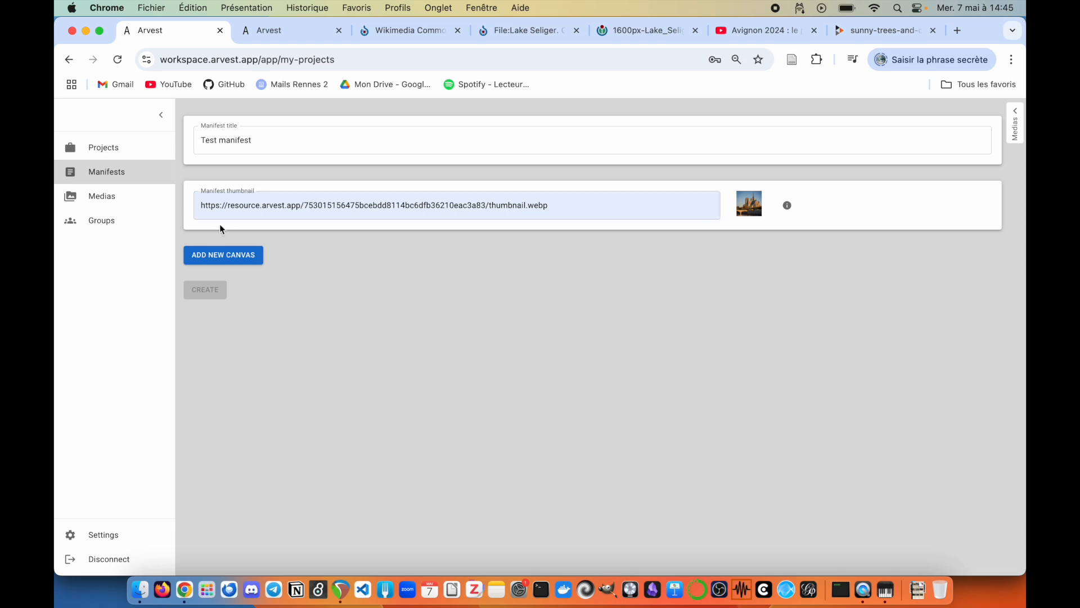
click(228, 260)
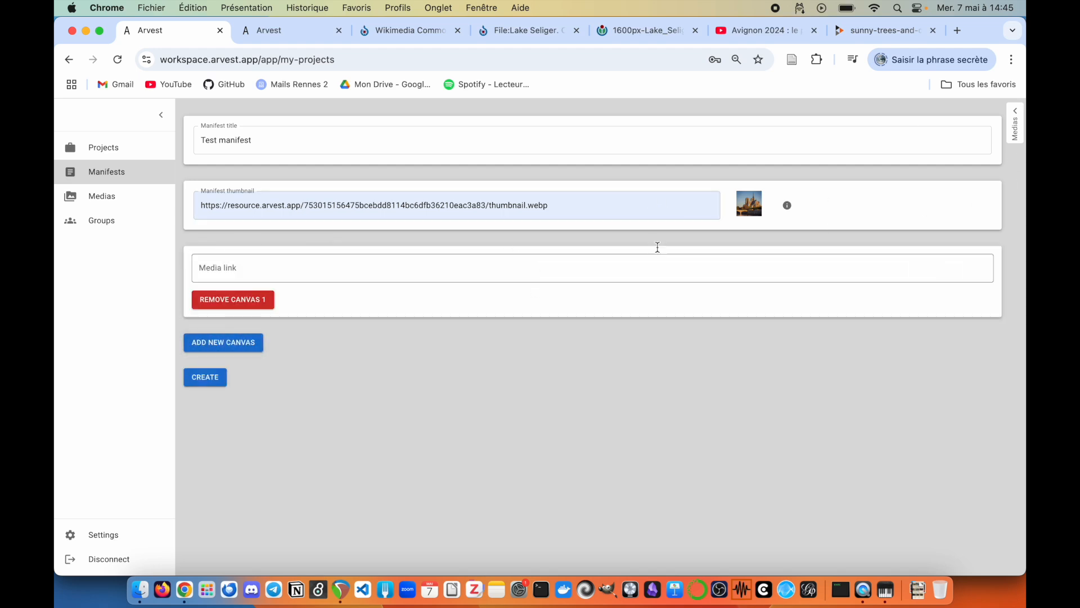
Step: Link the Lake image from the media panel into the first canvas
click(1016, 125)
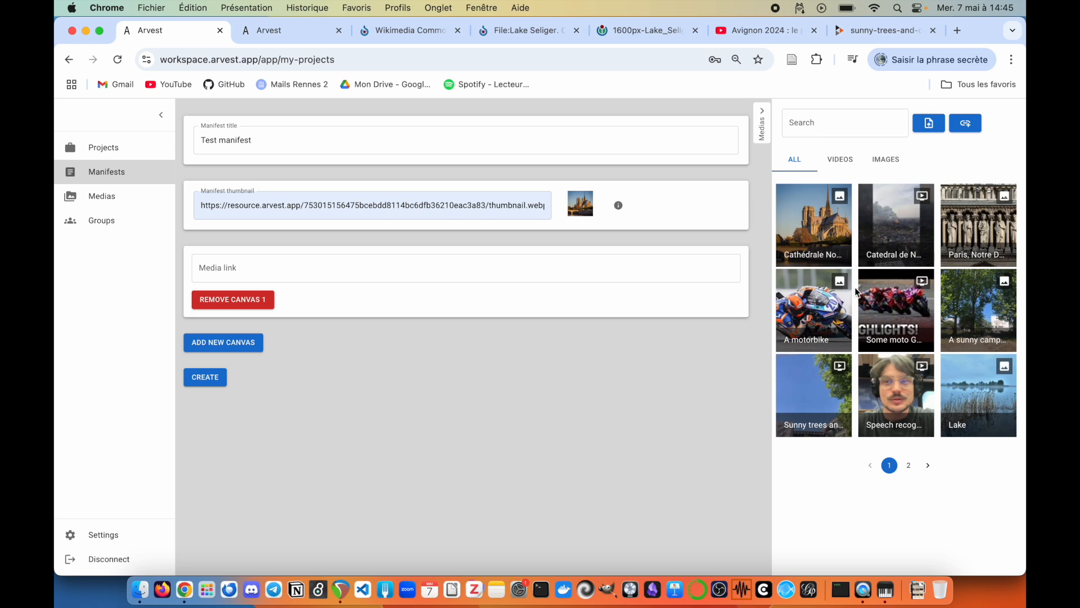
mouse_move(954, 351)
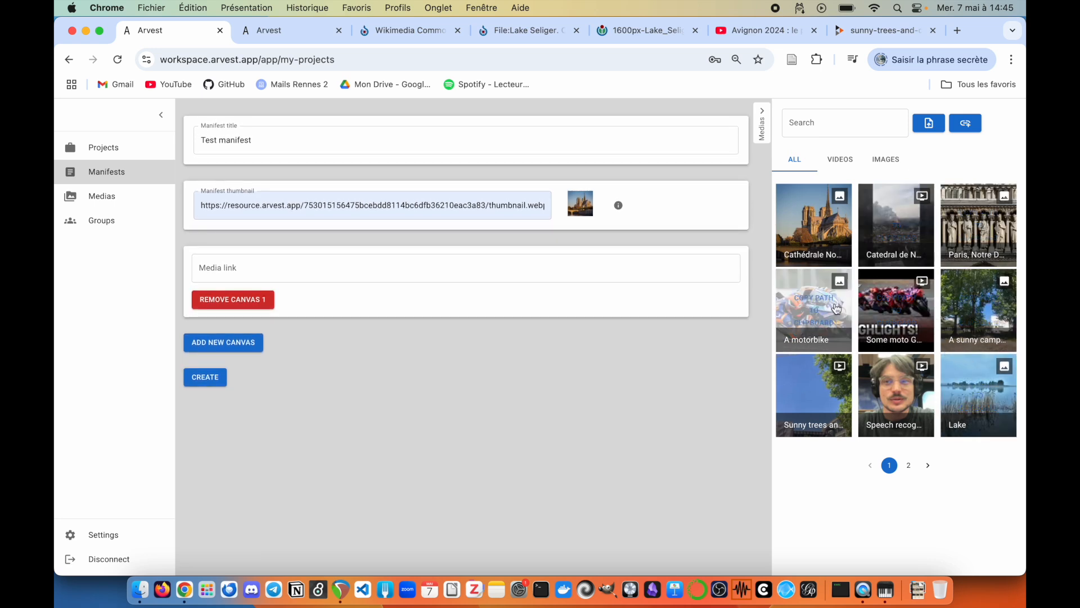
click(969, 395)
click(459, 270)
key(super+v)
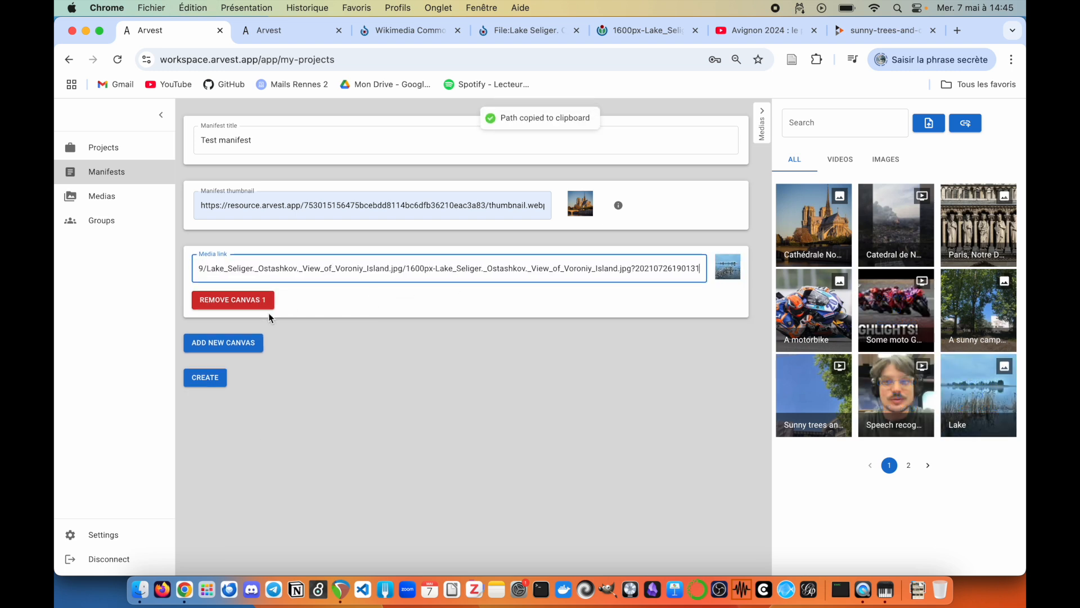
Step: Add a second canvas with the cathedral PeerTube video and create the manifest
click(232, 344)
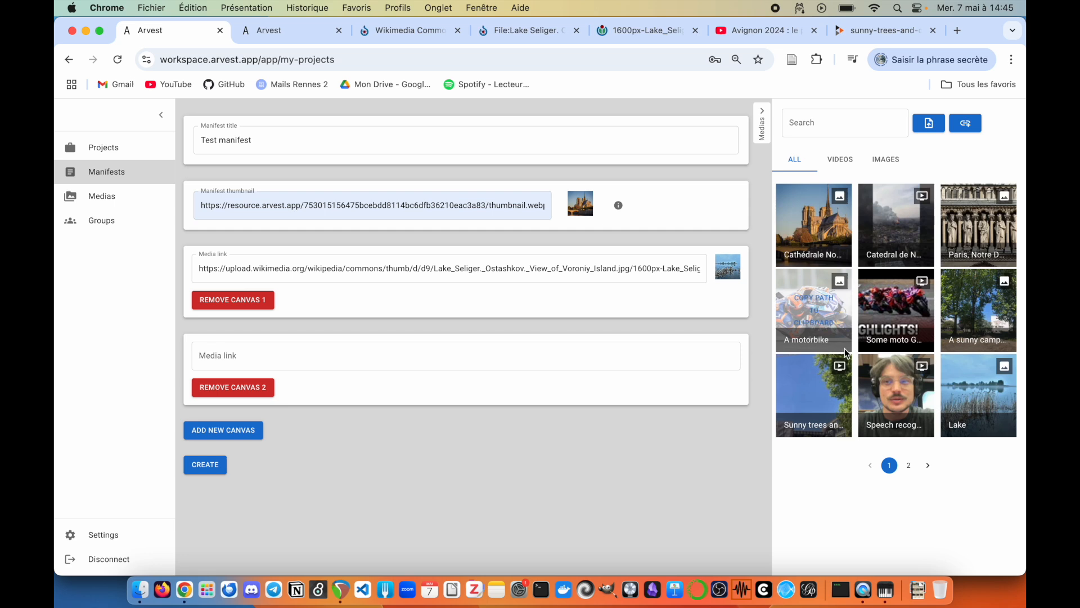
click(912, 221)
click(330, 355)
key(super+v)
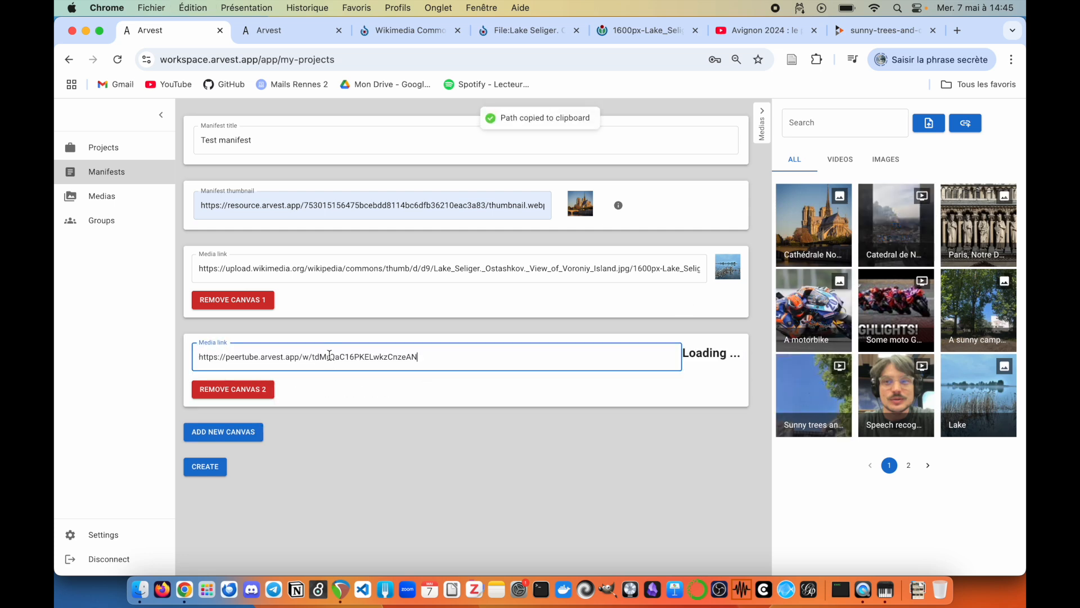
click(205, 465)
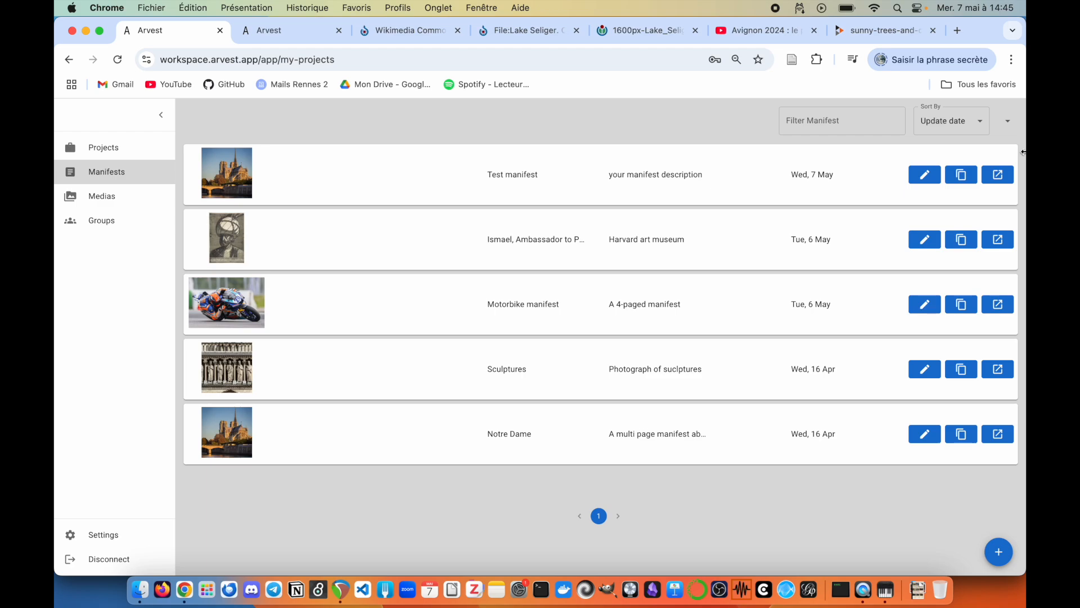
Step: View Test manifest: pan the lake image, then play the PeerTube video from 00:06
click(999, 177)
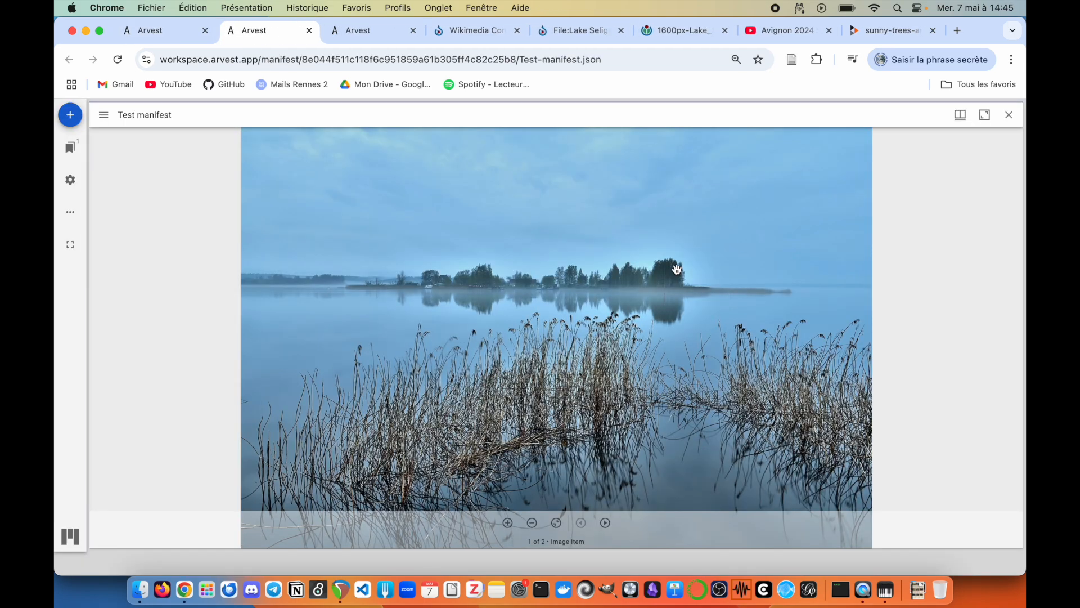
scroll(609, 314, up, 3)
drag(657, 357, 669, 298)
scroll(657, 315, down, 3)
click(605, 523)
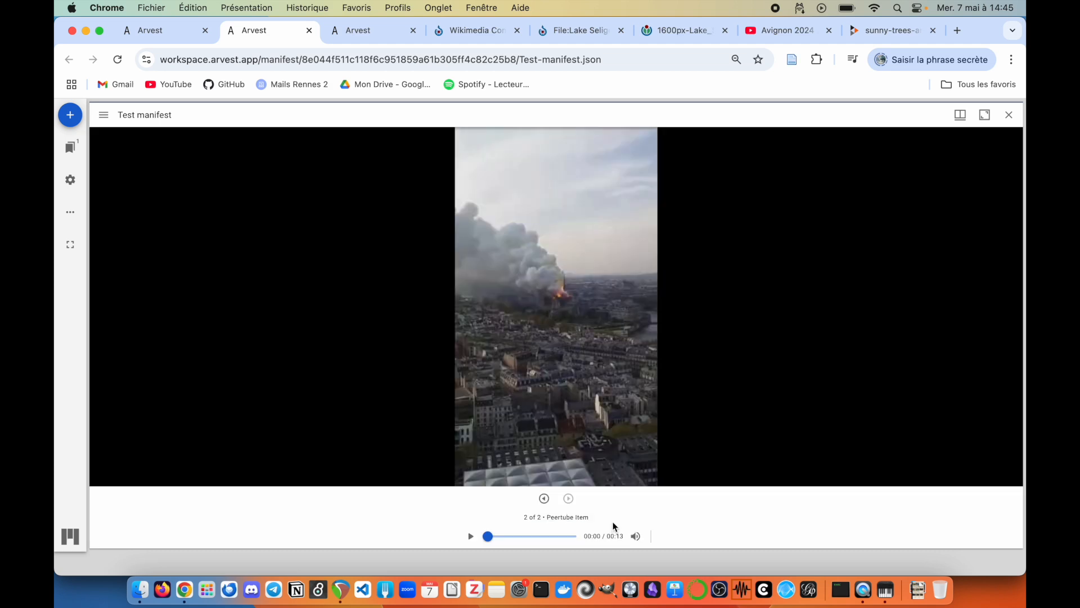
click(471, 536)
drag(492, 537, 545, 538)
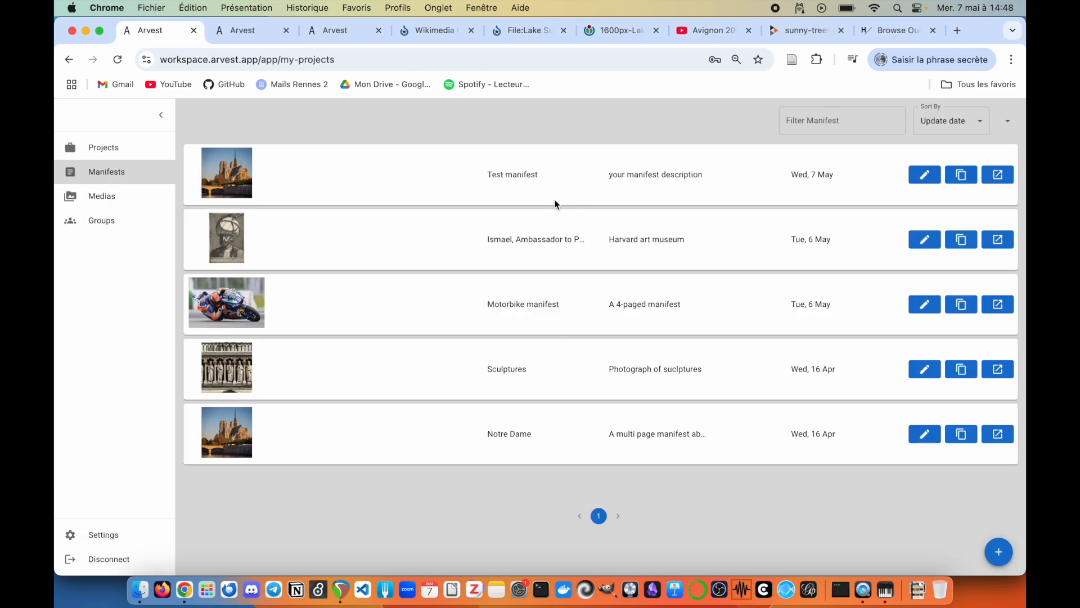
Step: Open the Sharaku actor print's page (object 207197) on the Harvard Art Museums site
click(888, 32)
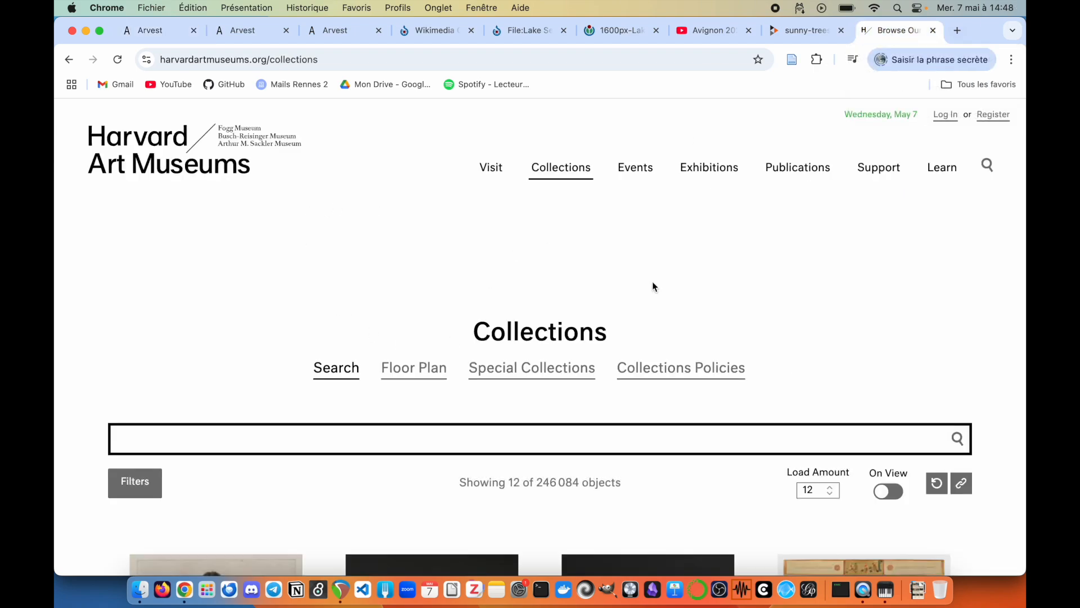
scroll(652, 287, down, 15)
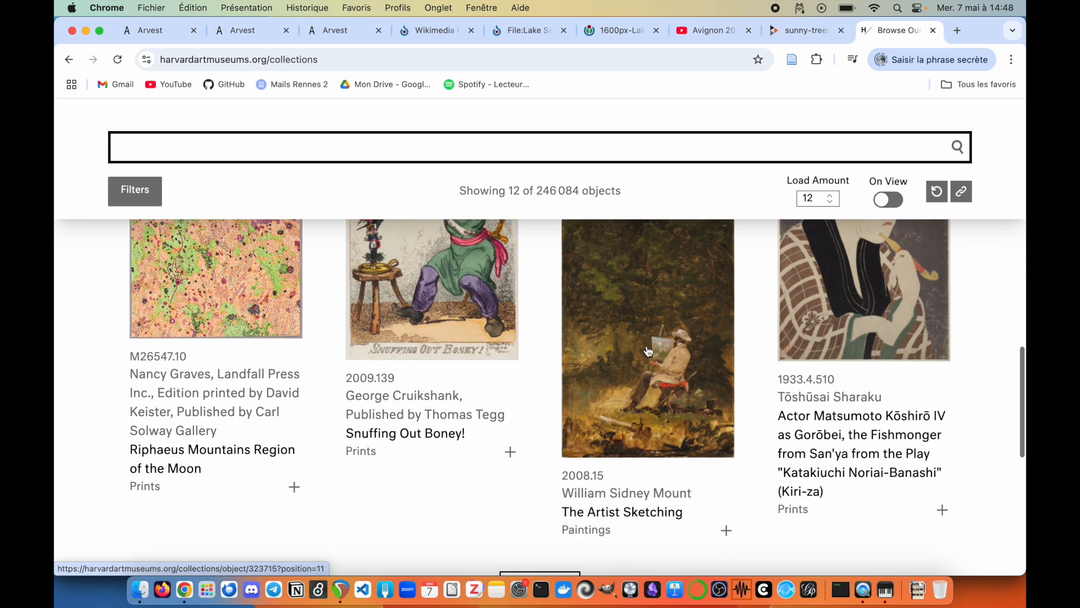
scroll(788, 332, up, 5)
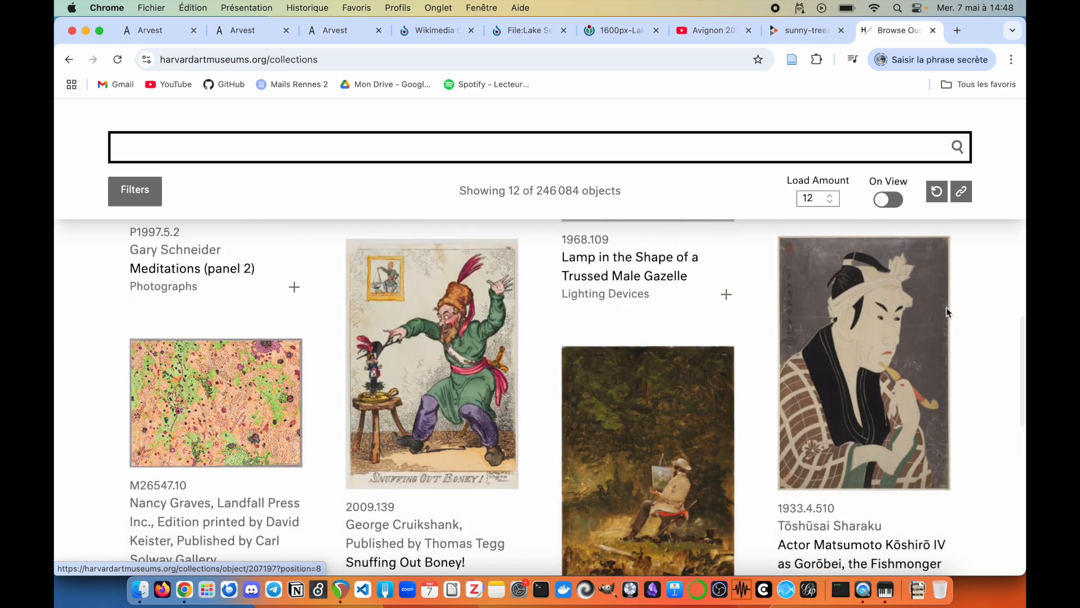
click(867, 356)
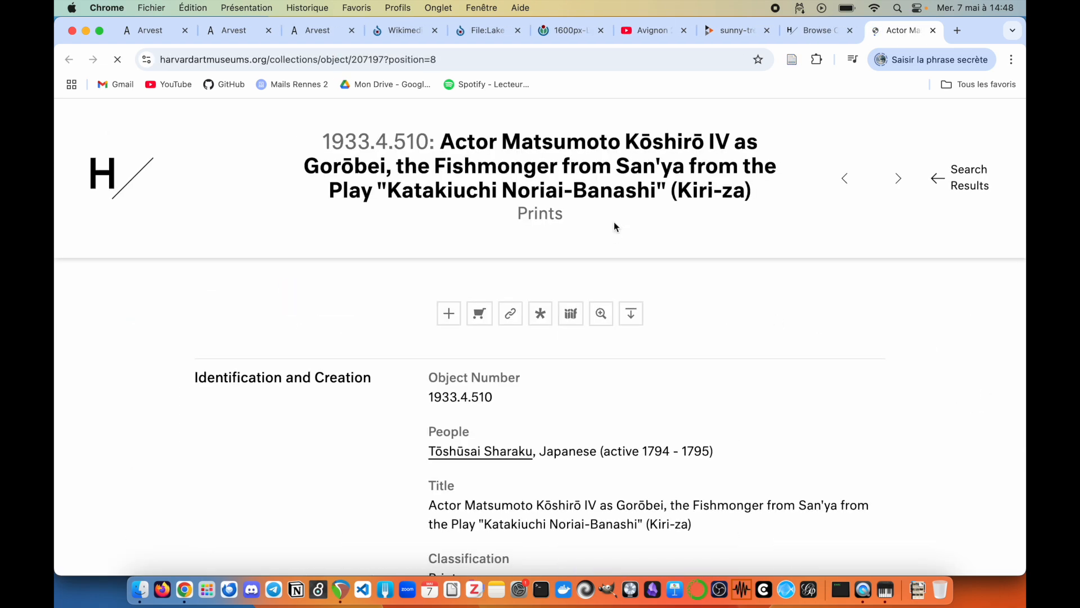
scroll(555, 353, down, 10)
scroll(555, 352, down, 3)
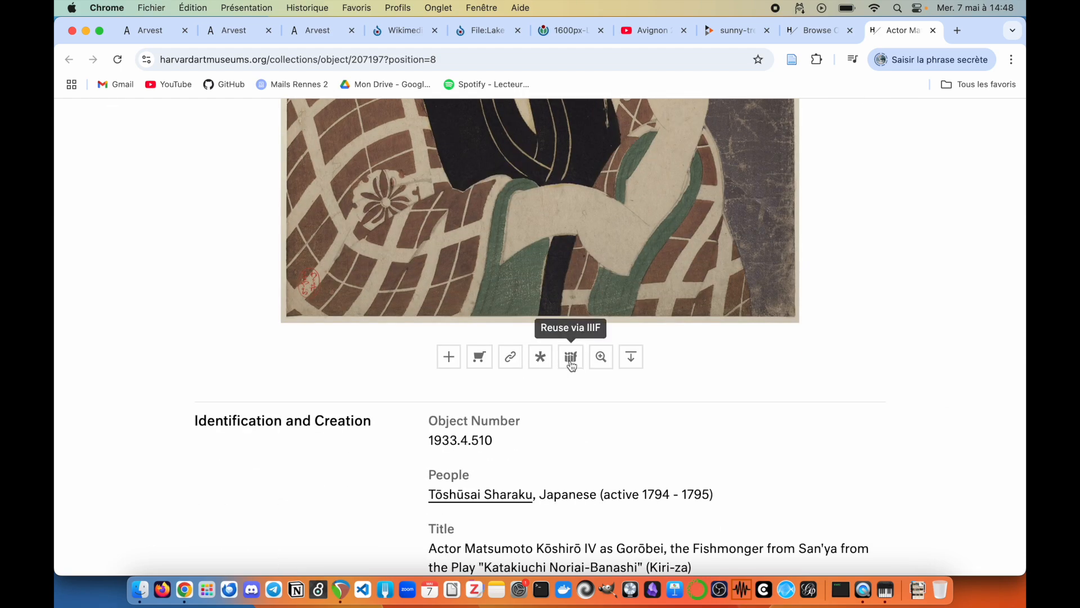
scroll(571, 337, up, 2)
scroll(571, 326, up, 4)
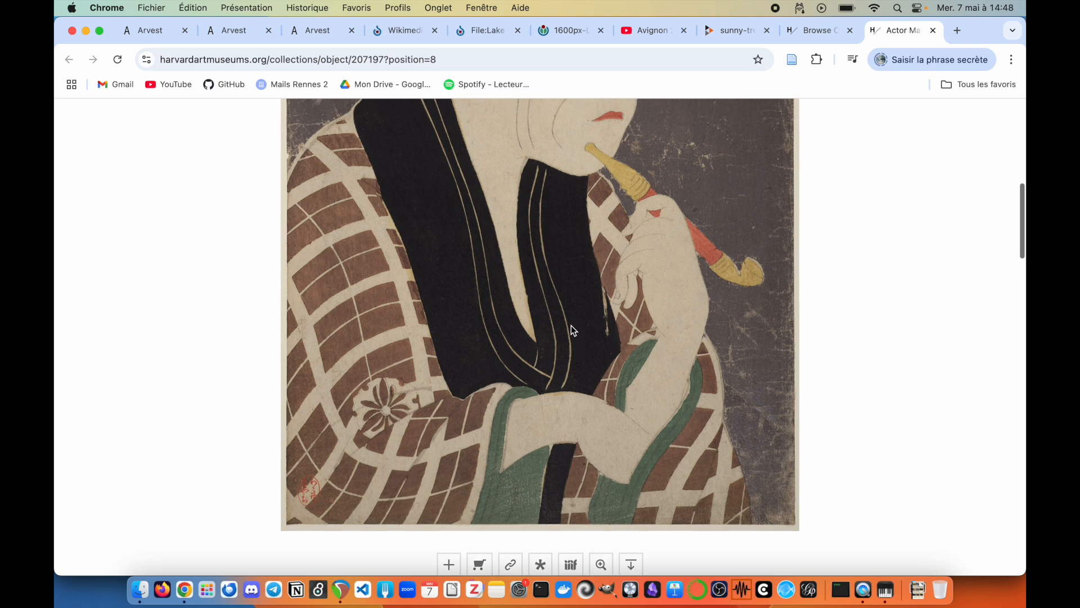
scroll(571, 326, down, 3)
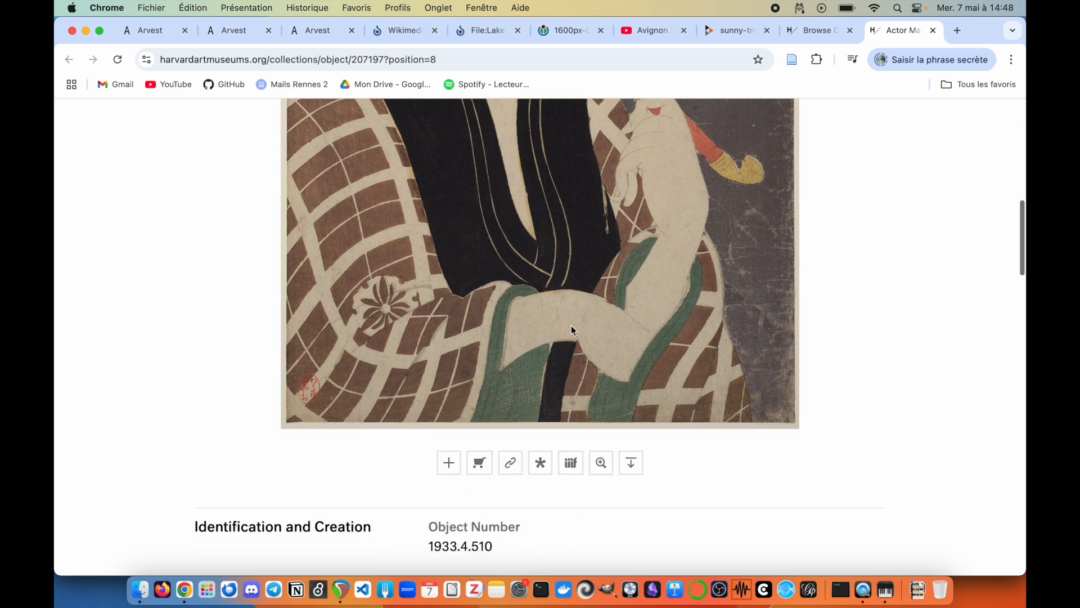
Step: Open the print's IIIF manifest JSON from the viewer's info panel and copy its URL
click(571, 463)
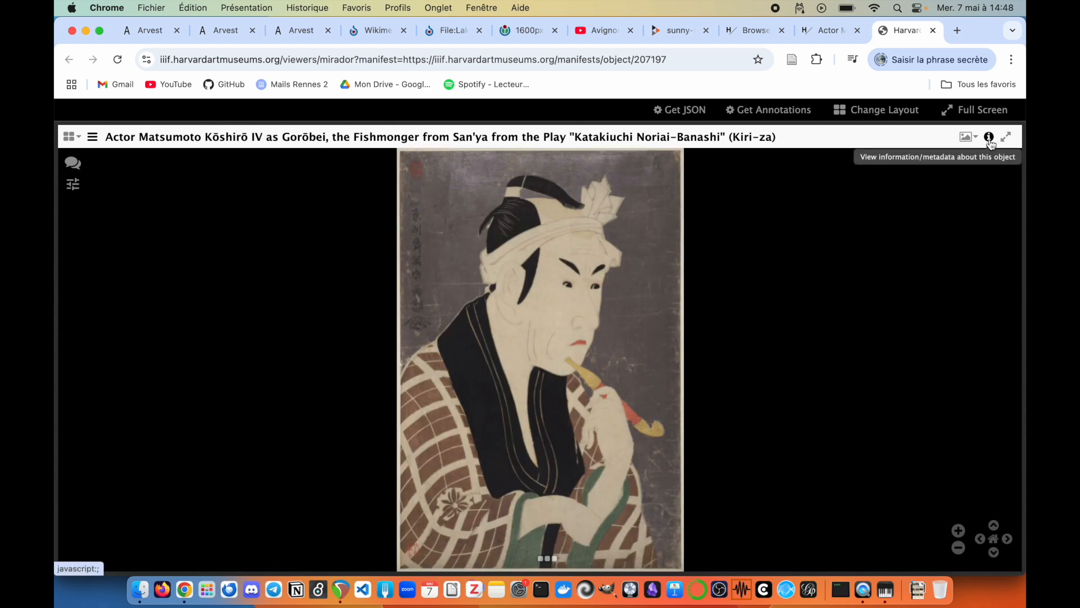
click(989, 141)
scroll(861, 323, down, 5)
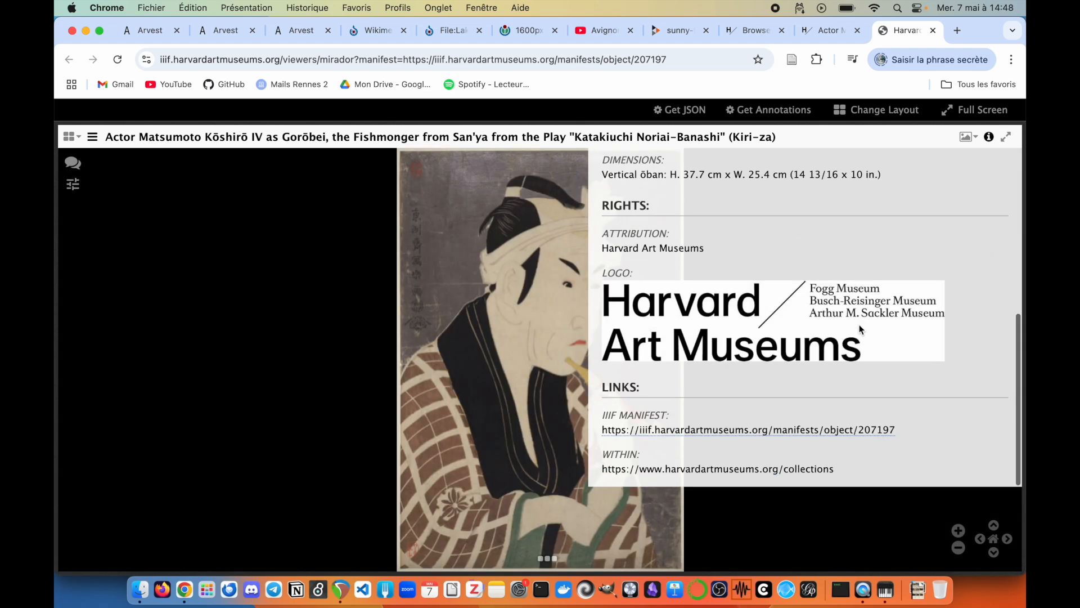
click(757, 433)
click(484, 56)
key(super+c)
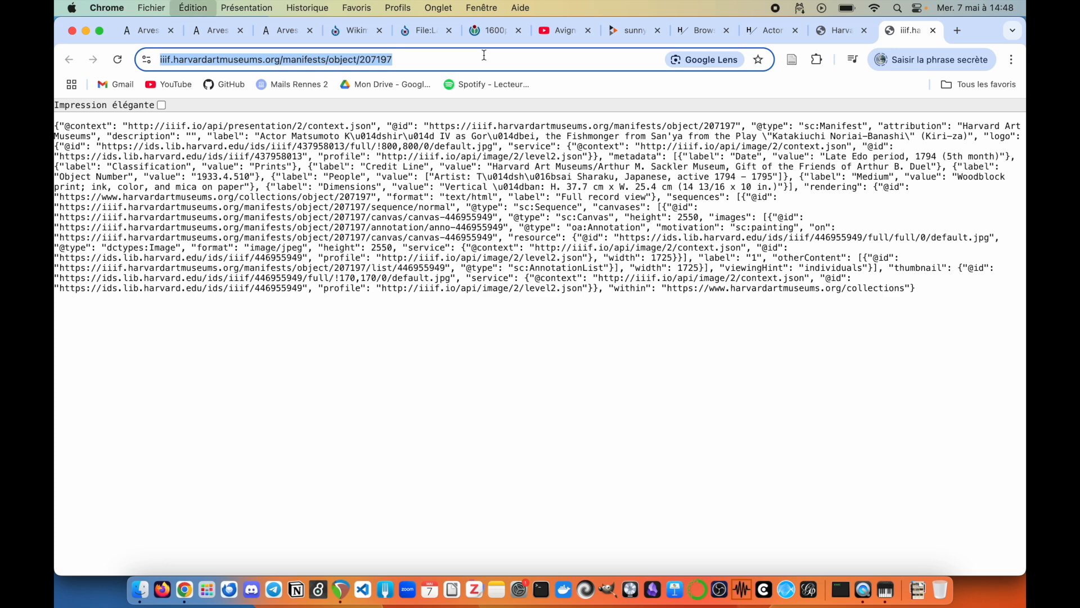
click(134, 31)
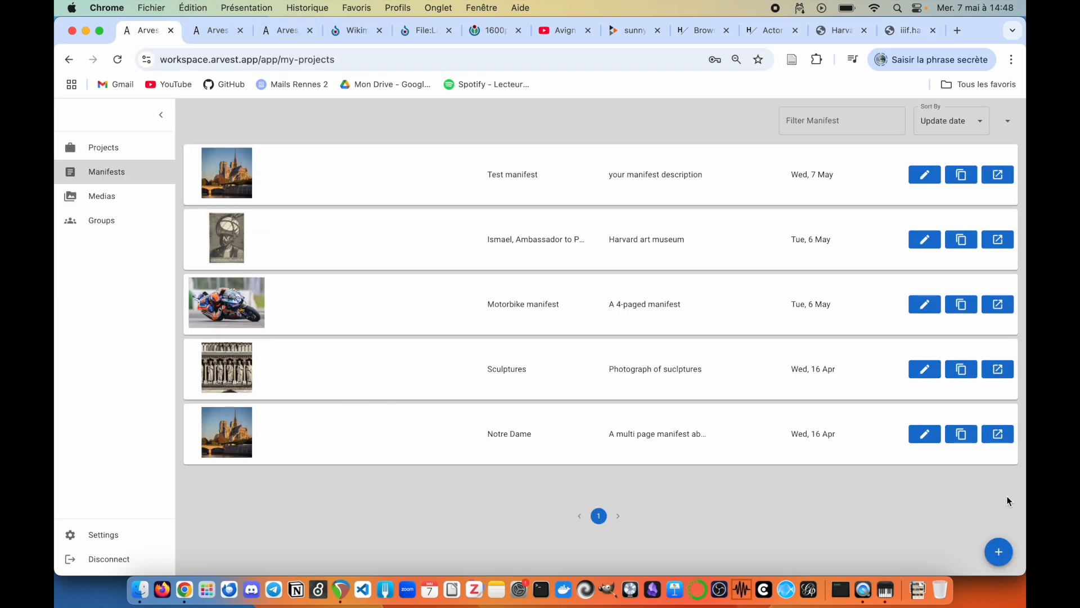
Step: Link the Harvard Sharaku print manifest by its pasted URL, then go to Projects
click(998, 552)
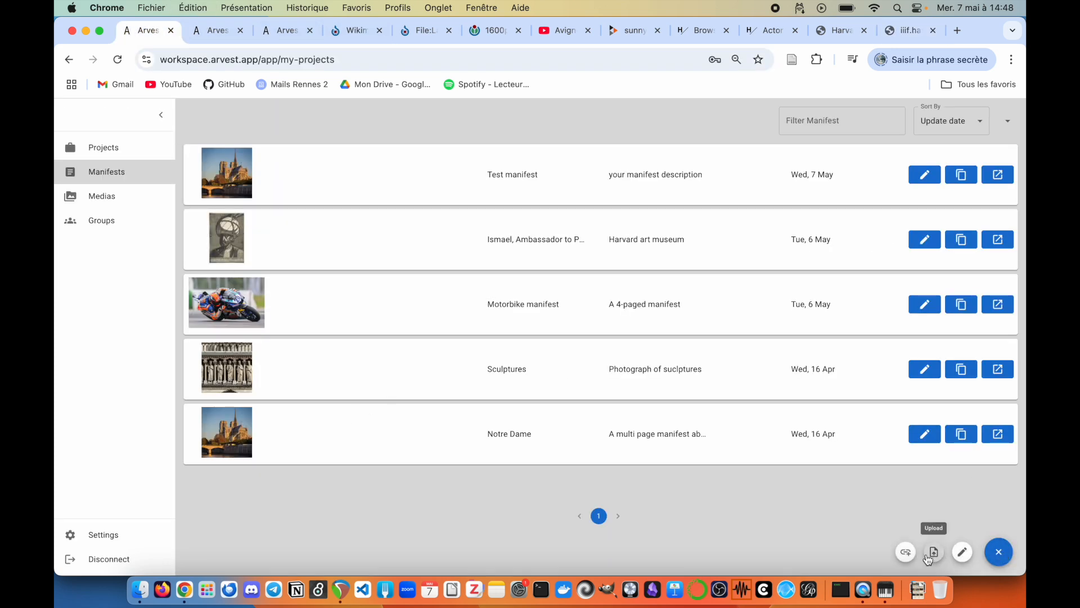
click(906, 552)
key(super+v)
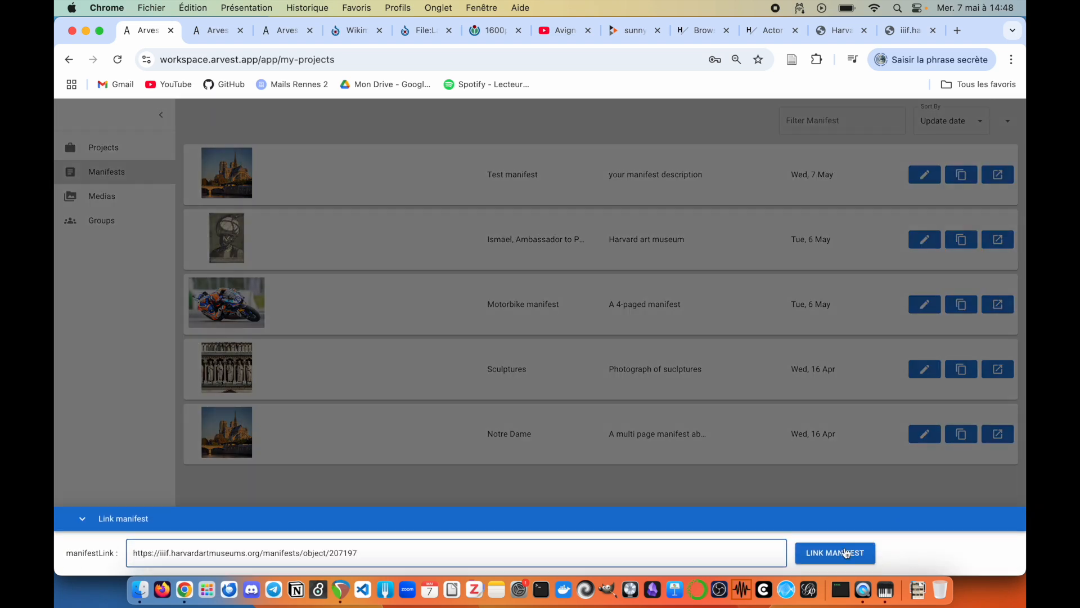
click(846, 553)
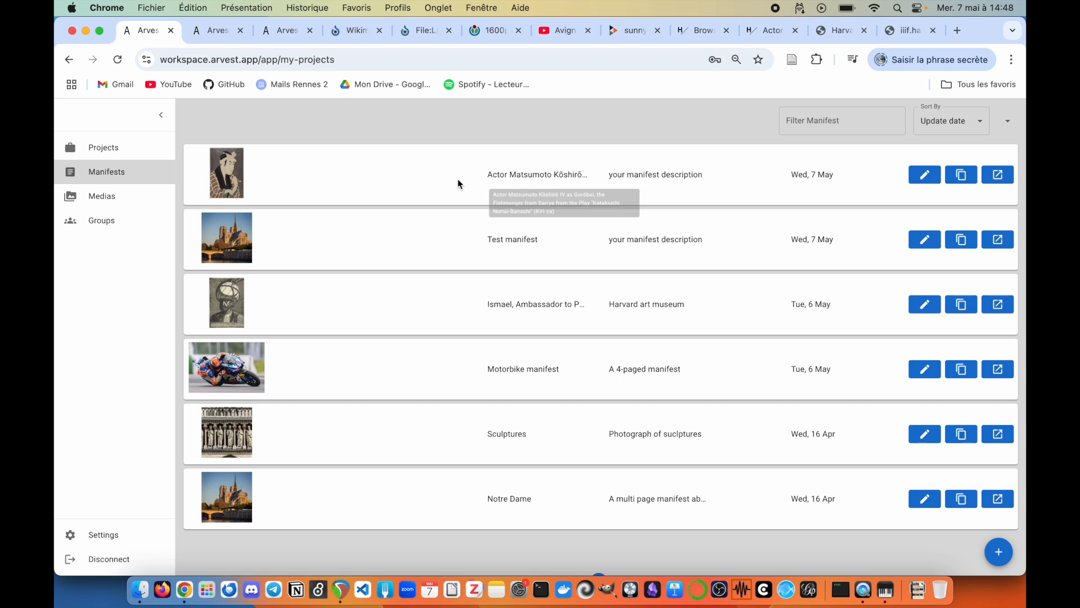
click(125, 148)
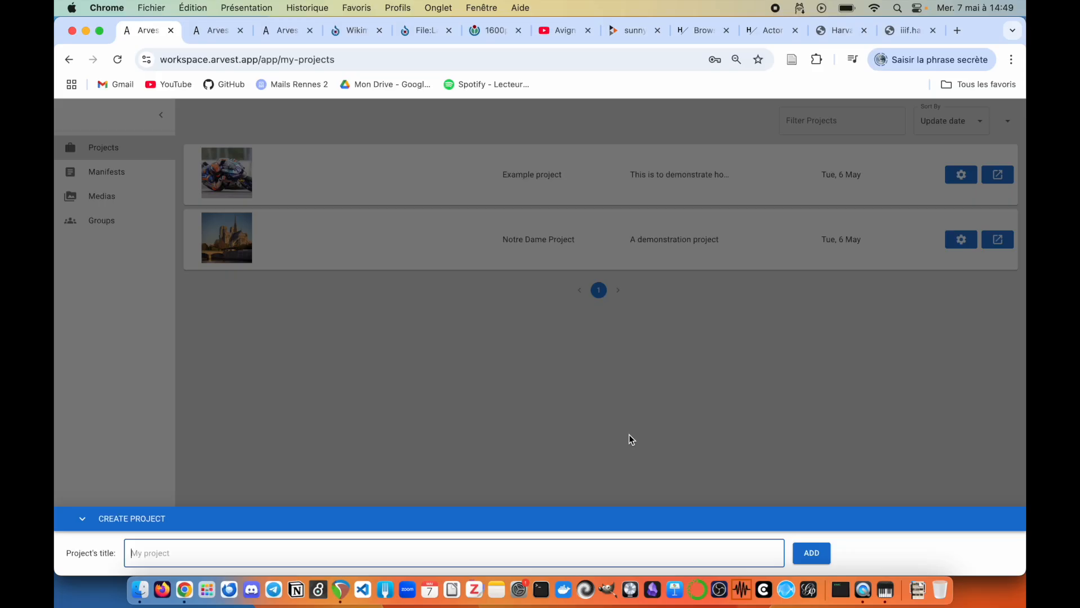
Step: Create and save a project named 'test project', then open its workspace
text(test project)
click(814, 552)
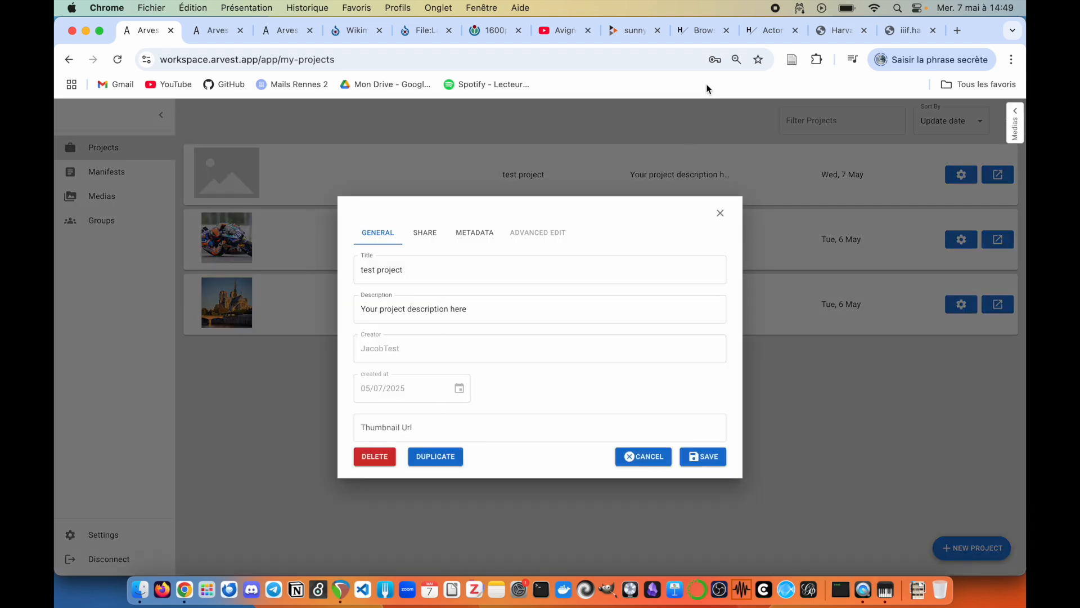
click(704, 457)
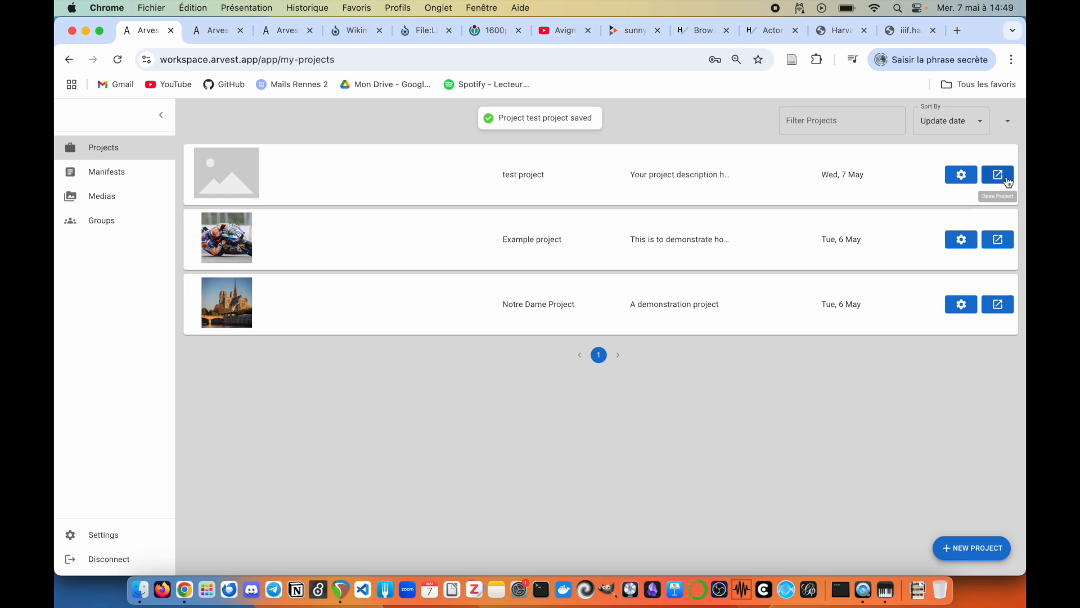
click(998, 175)
click(165, 116)
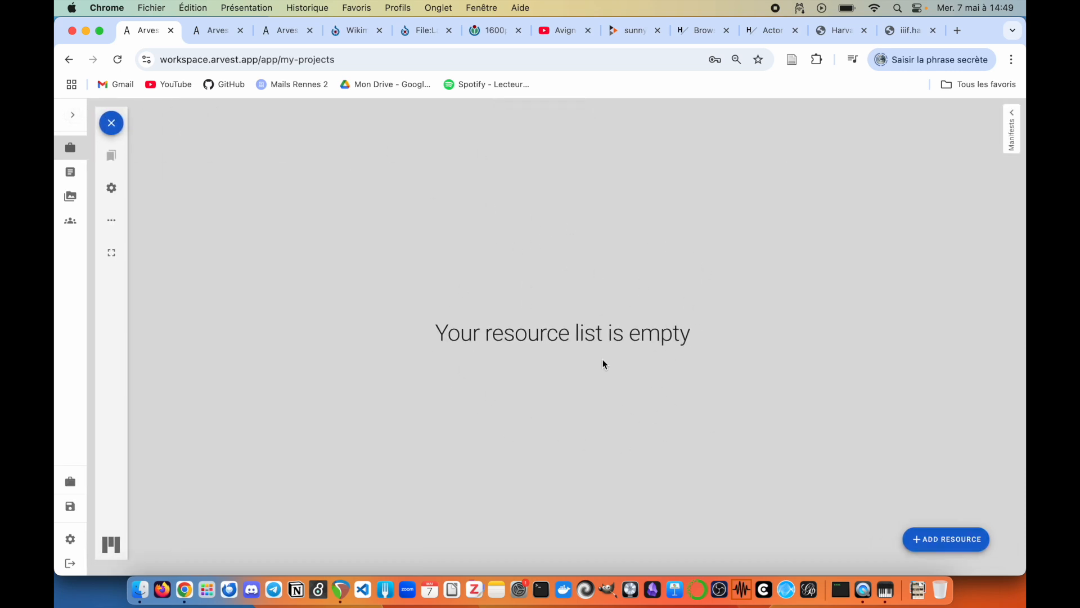
Step: Add Test manifest and the Harvard actor print manifest as resources of test project
click(1010, 145)
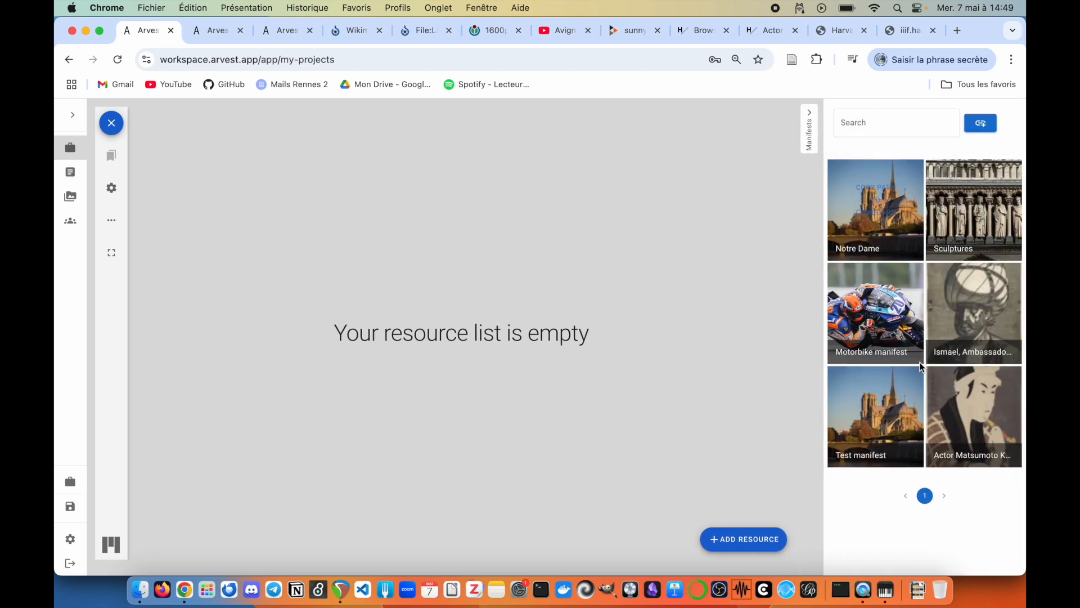
click(718, 554)
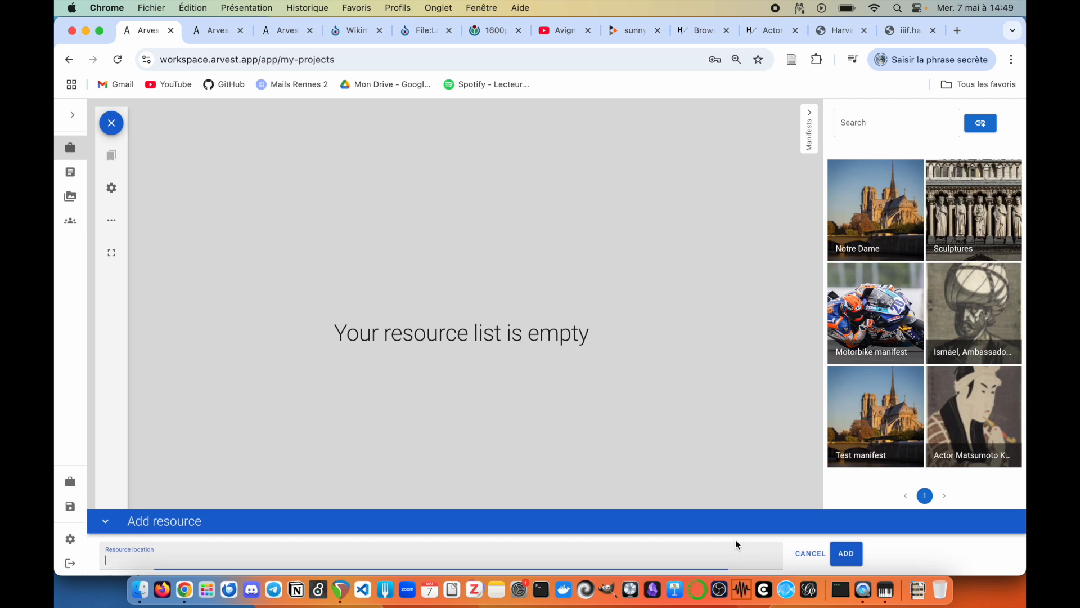
mouse_move(979, 406)
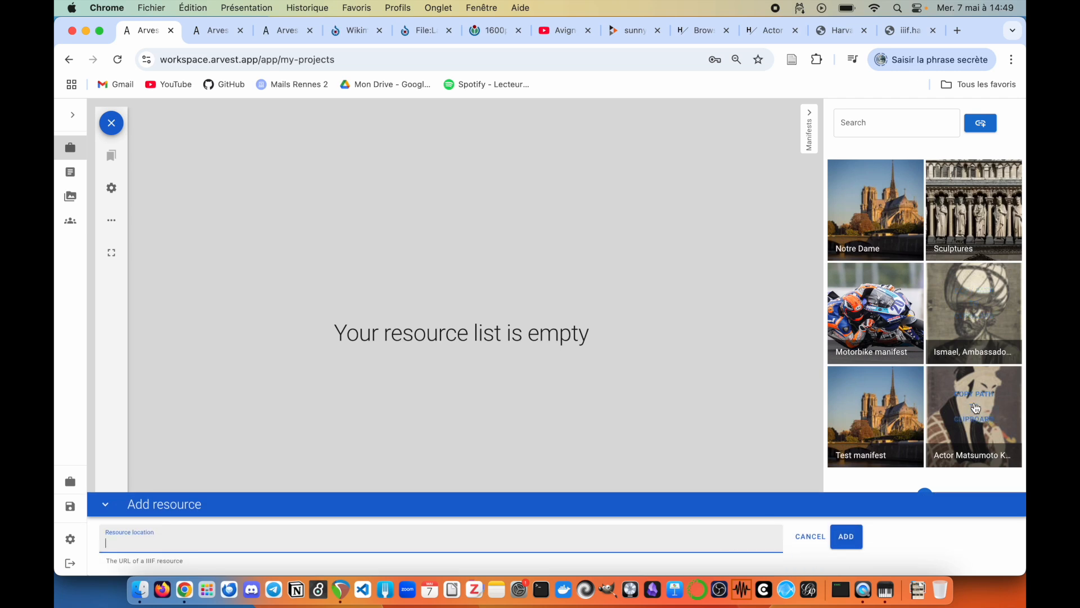
click(959, 409)
click(379, 535)
key(super+v)
click(846, 537)
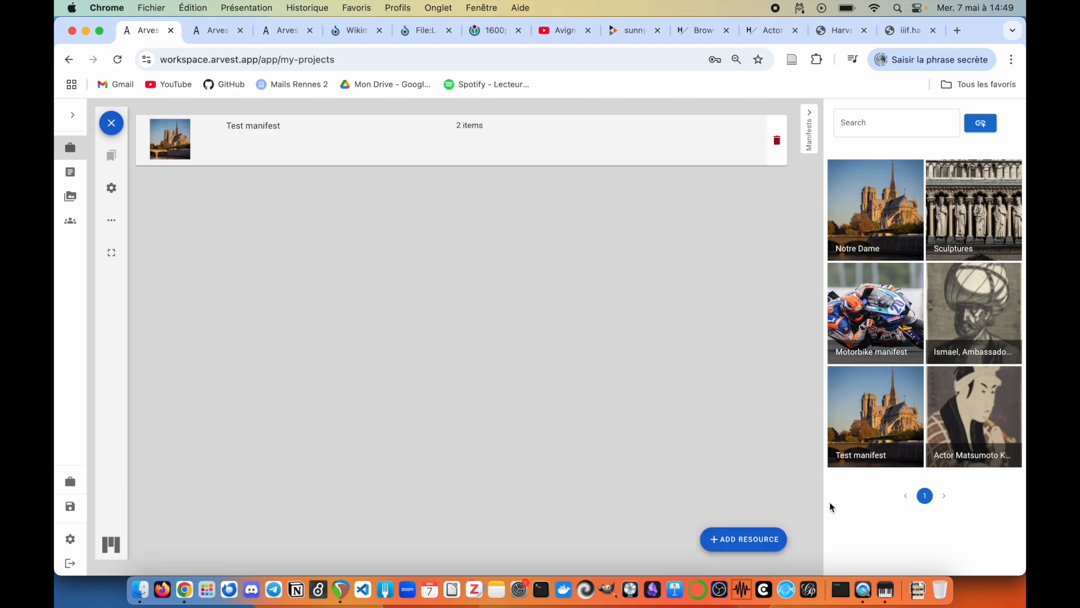
click(967, 410)
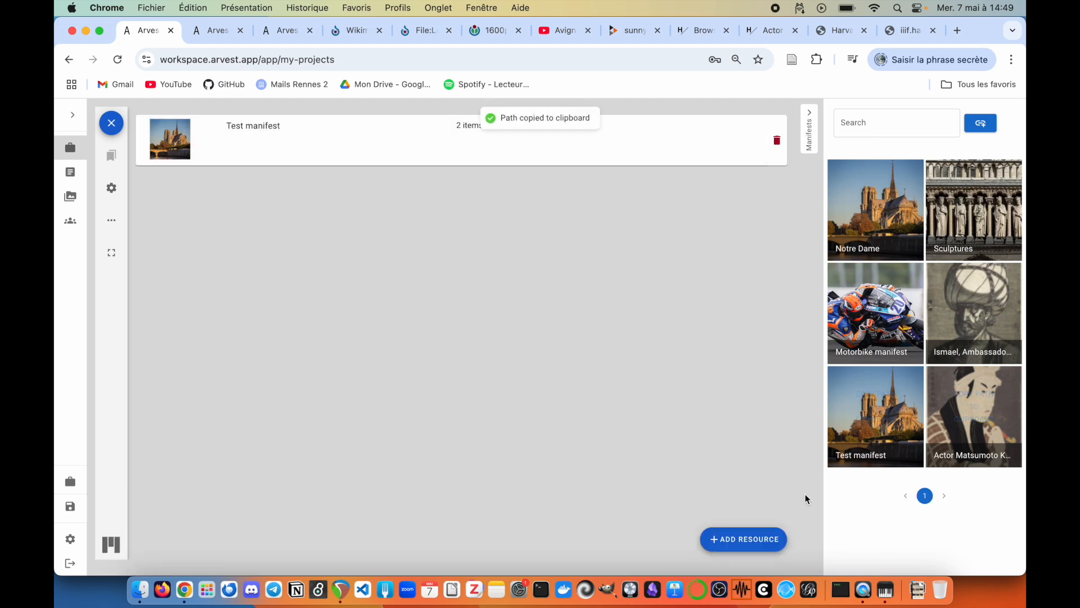
click(743, 540)
click(846, 536)
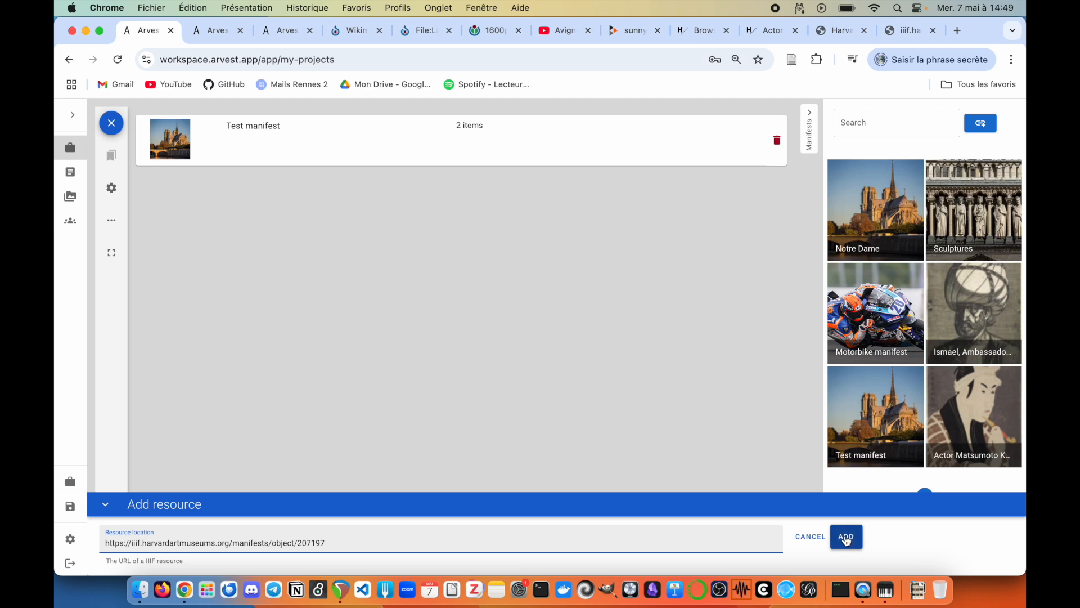
click(812, 141)
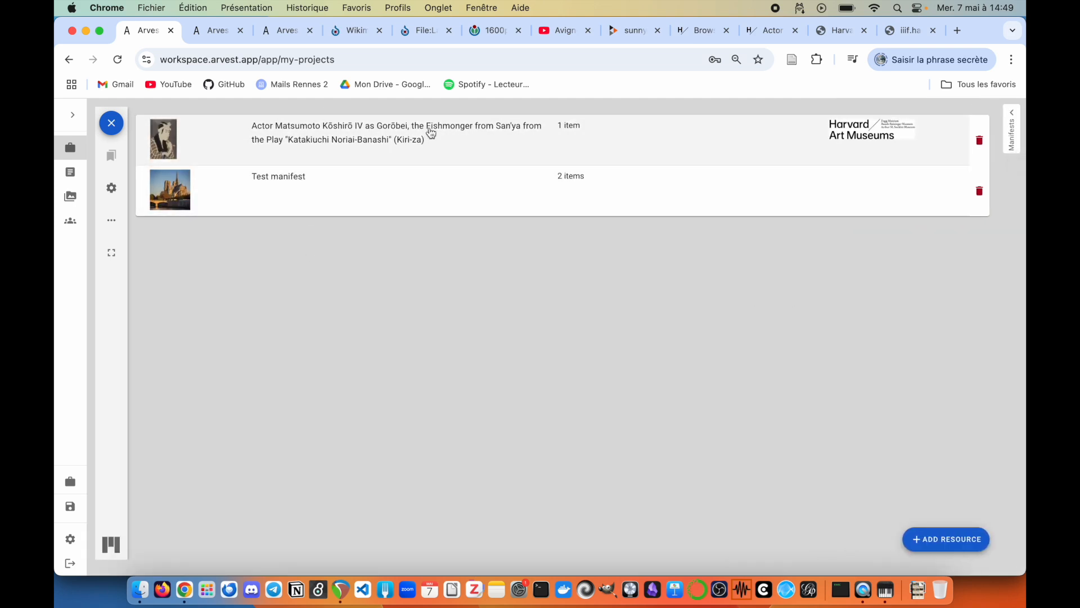
Step: Preview Test manifest's images, then open the project's manifests in viewers
click(382, 199)
click(95, 126)
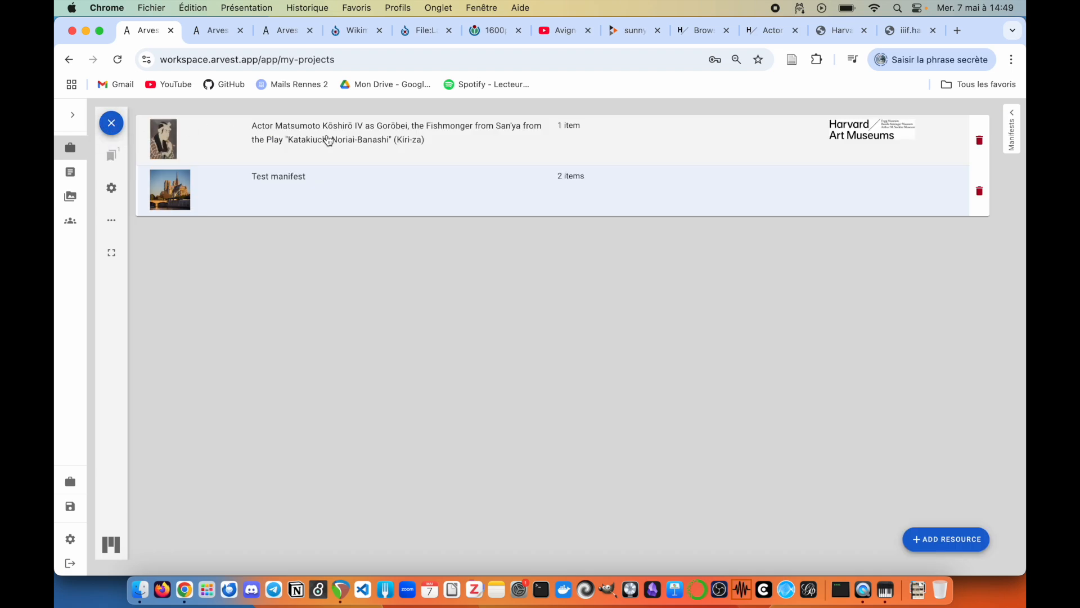
click(329, 140)
Step: Zoom and pan the lake image and the actor print in their viewers
scroll(401, 267, up, 3)
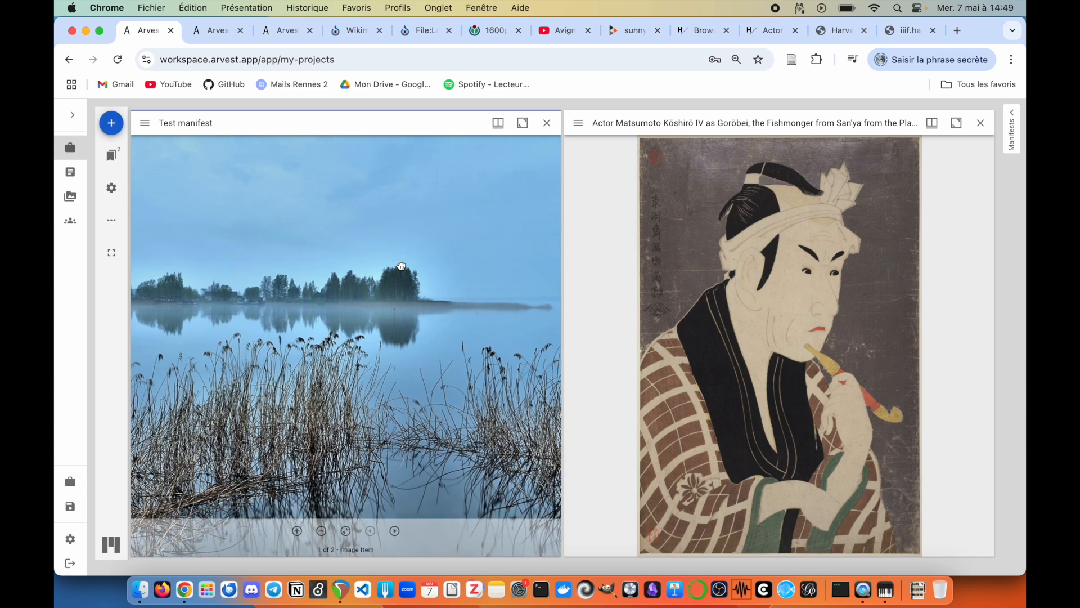
drag(401, 267, 401, 237)
scroll(902, 336, down, 1)
drag(870, 331, 827, 323)
scroll(824, 323, up, 5)
scroll(824, 319, down, 5)
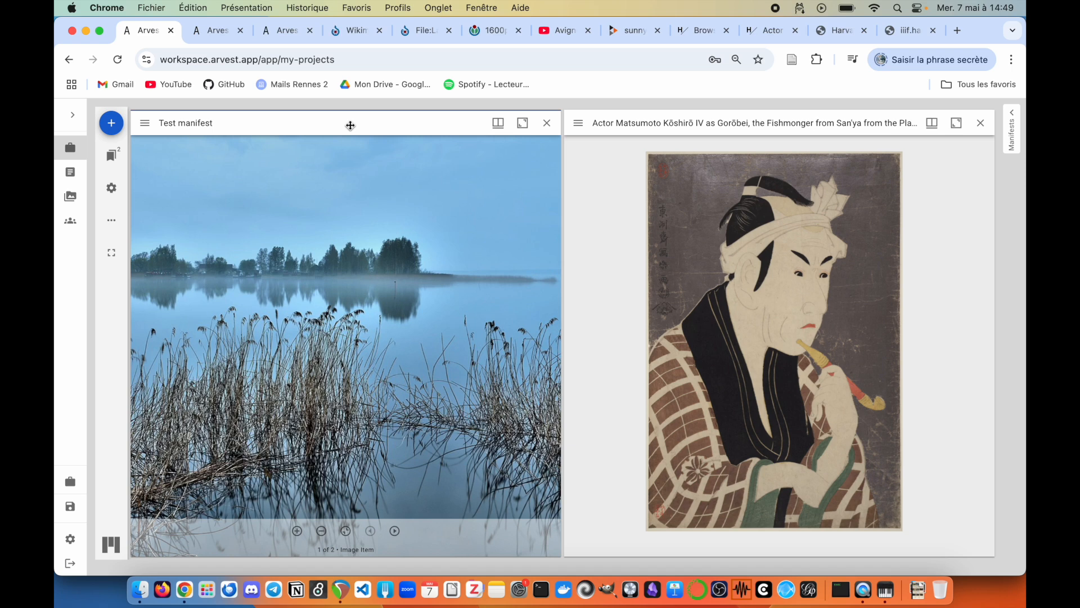
Step: Drag the actor print viewer above Test manifest so the two viewers are stacked
drag(498, 331, 590, 350)
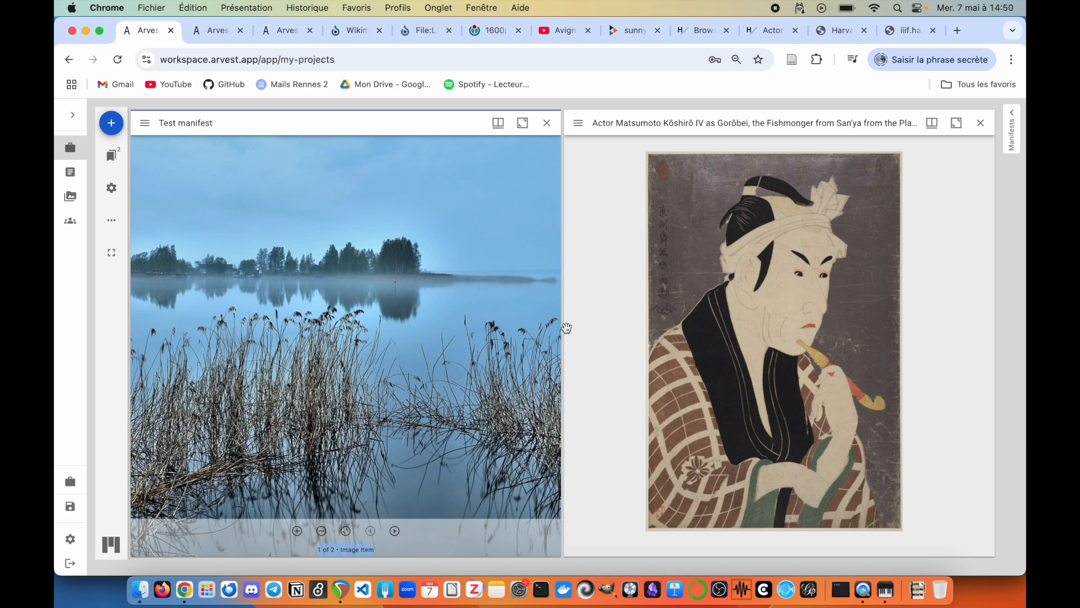
drag(479, 141, 700, 432)
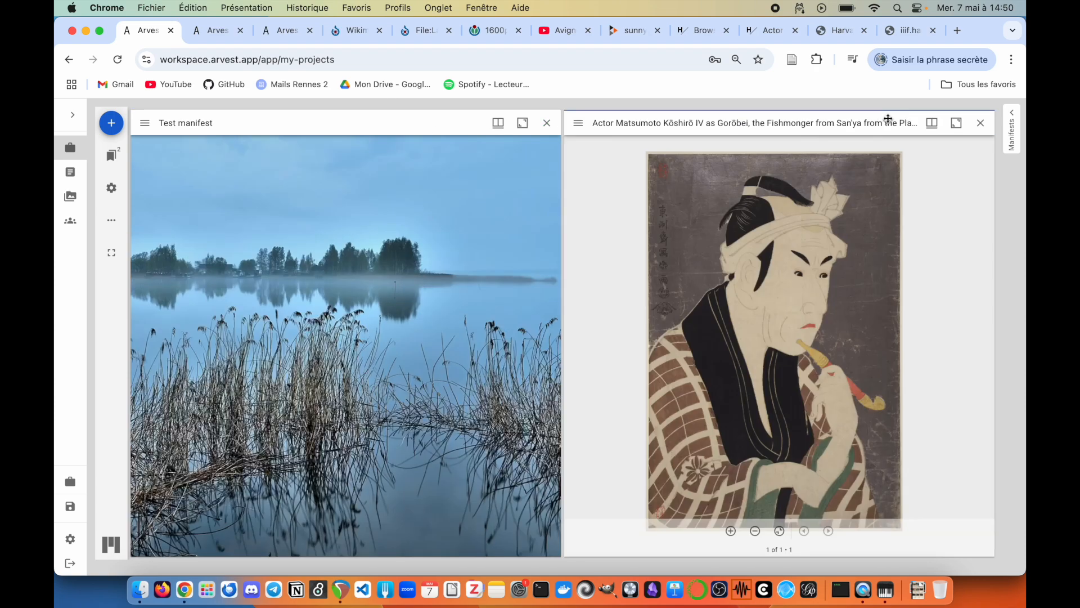
drag(881, 122, 620, 193)
drag(734, 119, 565, 180)
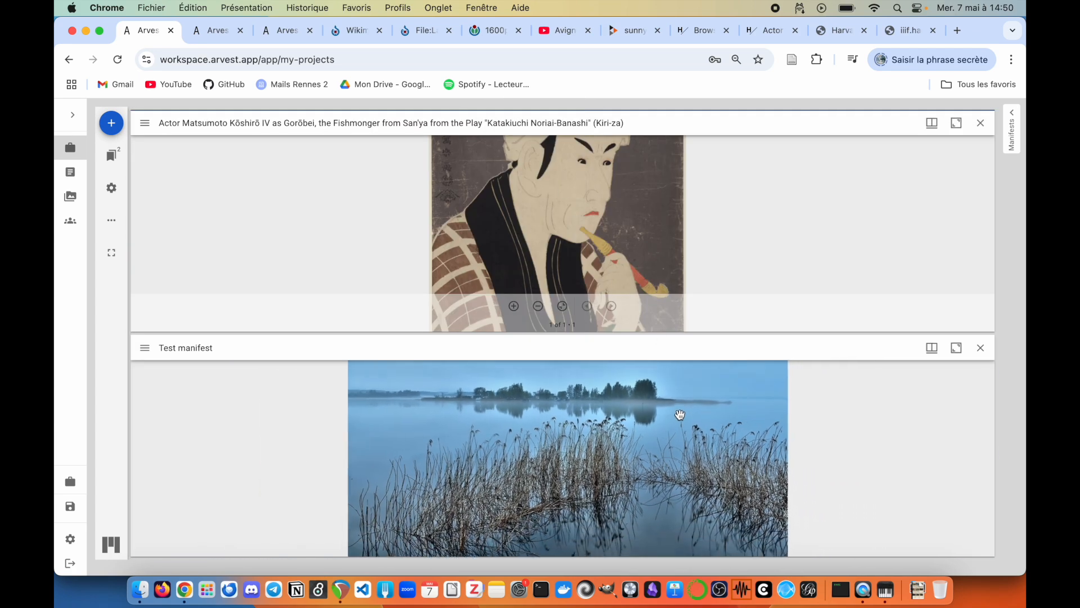
Step: Switch the workspace to floating windows, then move and enlarge the actor print and Test manifest windows
click(112, 188)
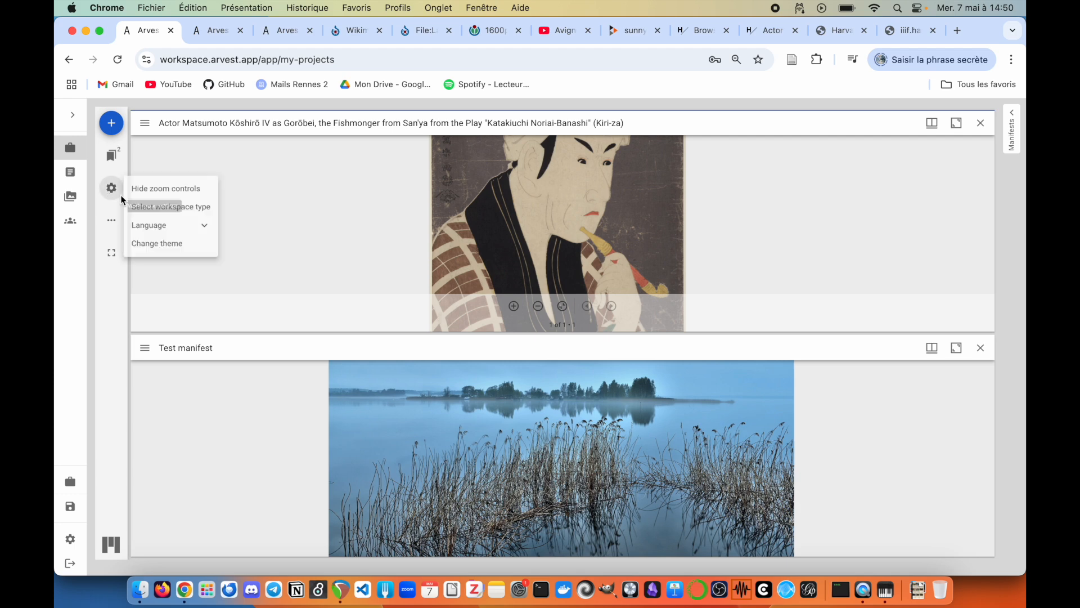
click(160, 207)
click(508, 316)
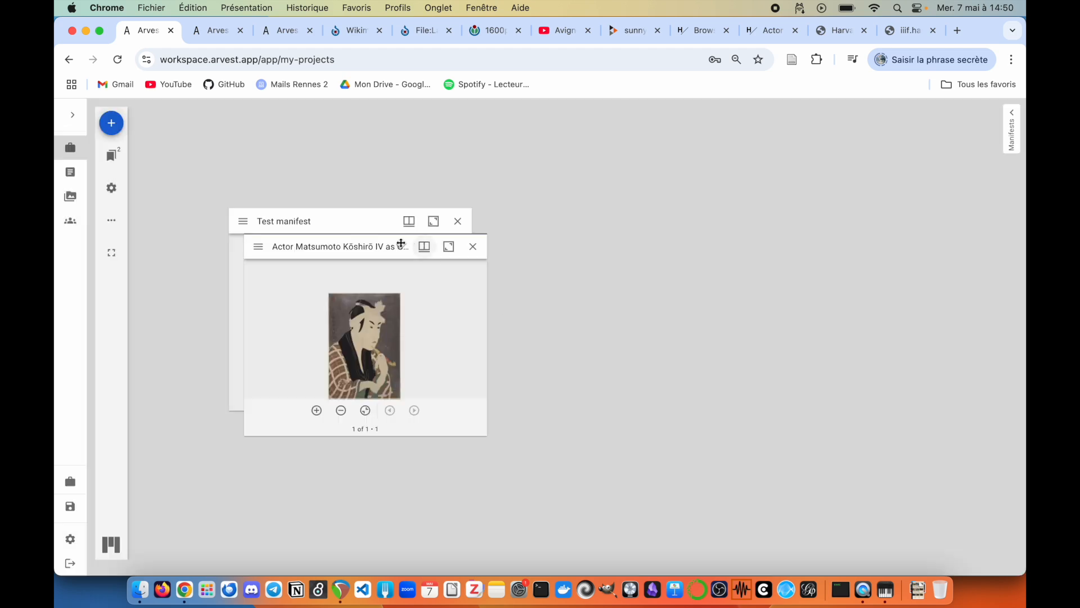
drag(347, 246, 795, 171)
drag(580, 217, 428, 246)
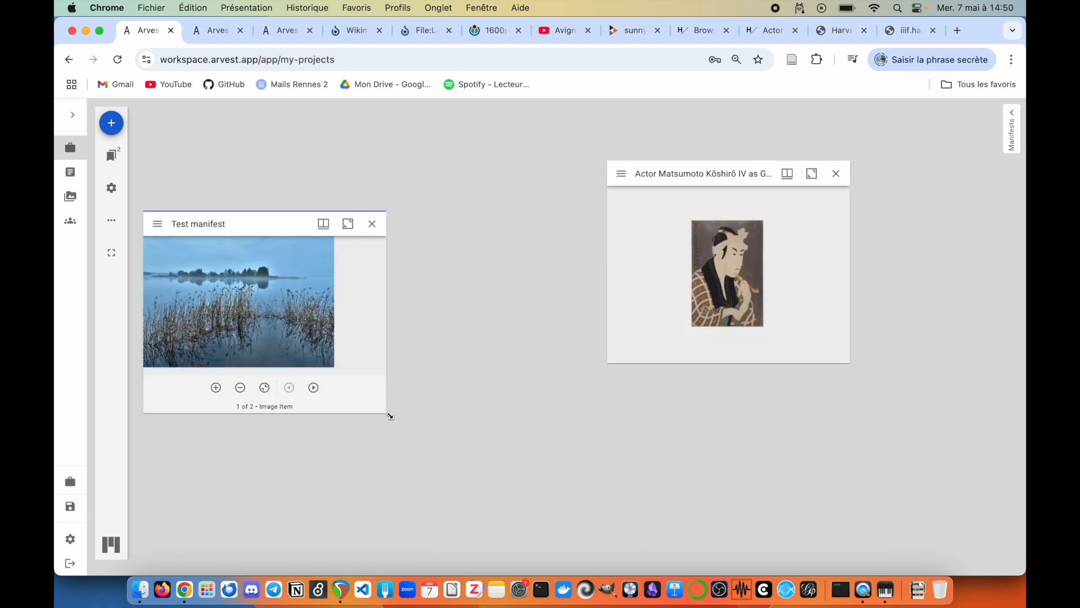
drag(386, 413, 838, 561)
drag(838, 607, 795, 568)
scroll(590, 412, up, 4)
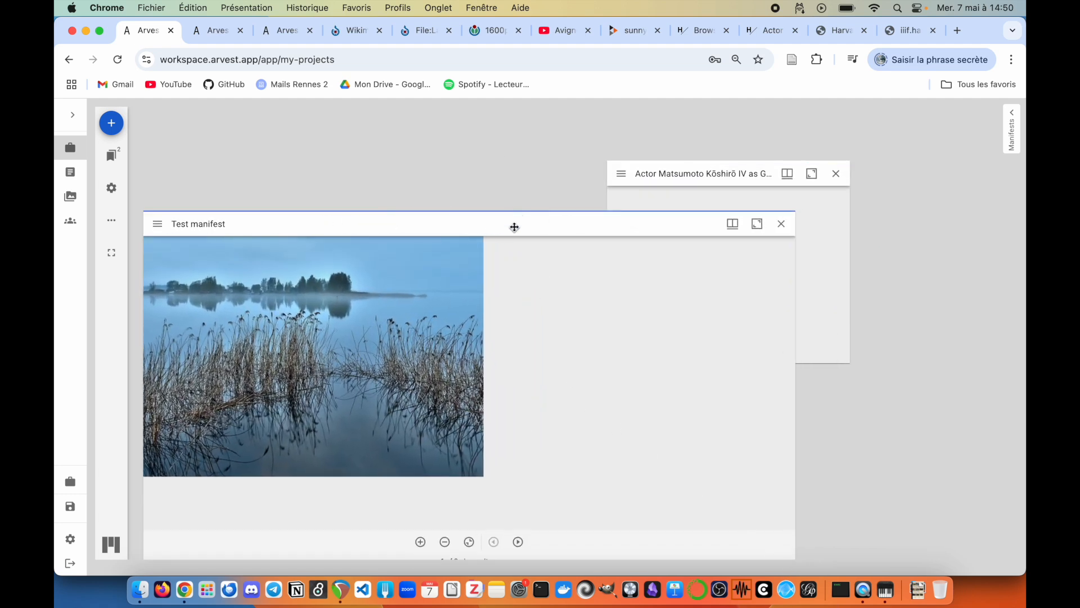
drag(513, 225, 436, 178)
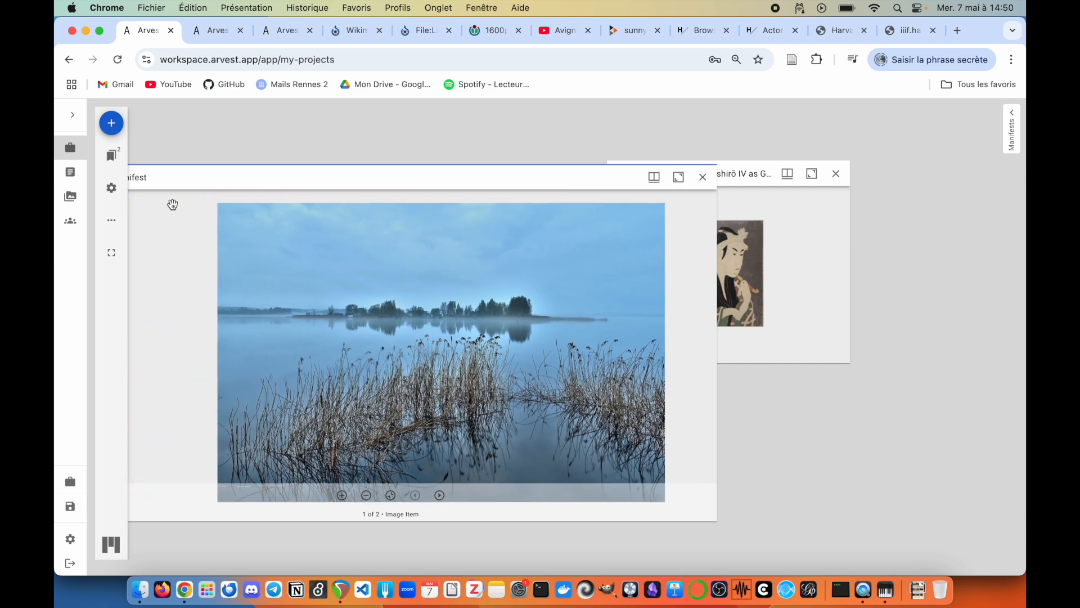
Step: Change the workspace type to the tiled Mosaic layout
click(112, 189)
click(163, 209)
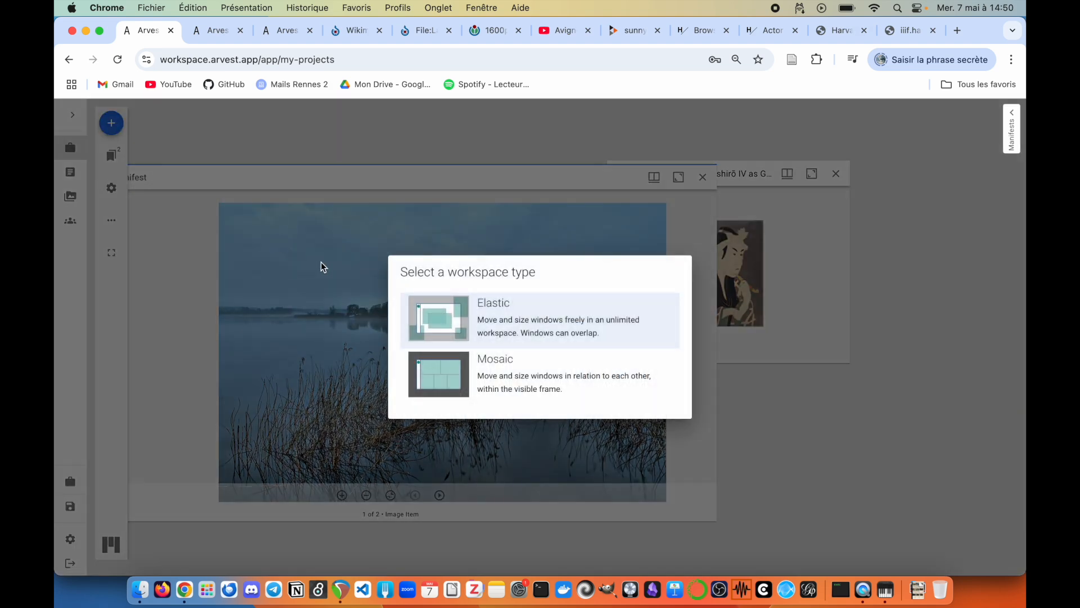
click(549, 381)
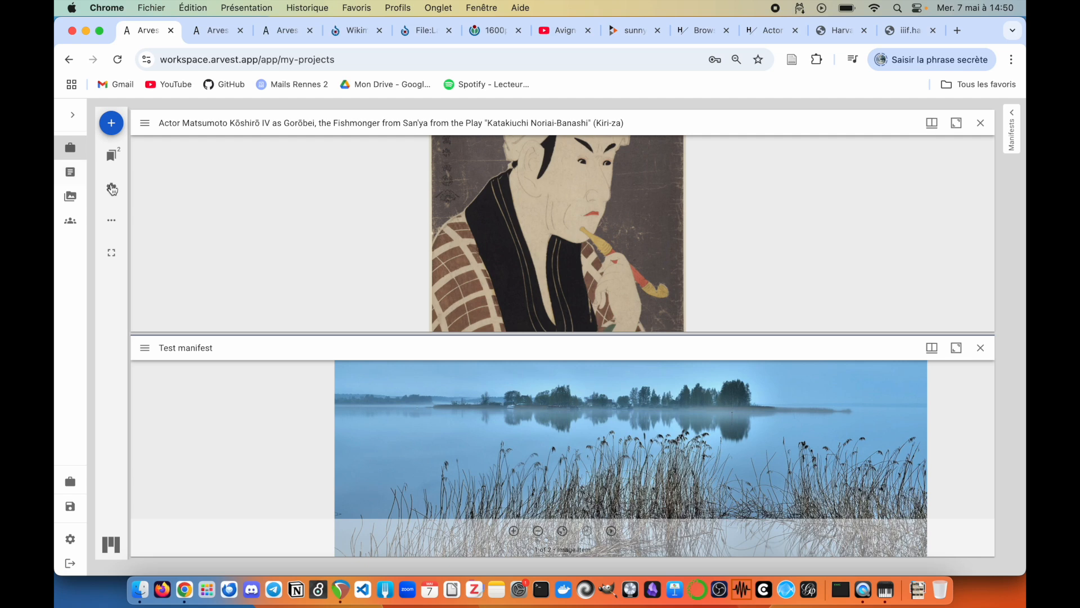
Step: Check the interface language list and switch the app to the dark theme
click(112, 189)
click(178, 228)
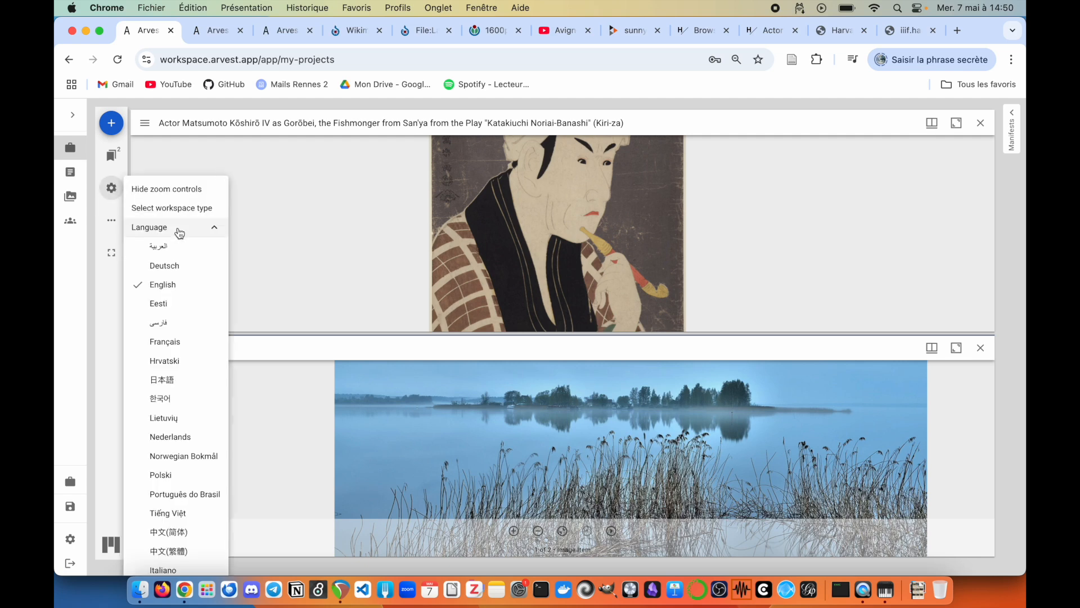
click(178, 230)
click(177, 253)
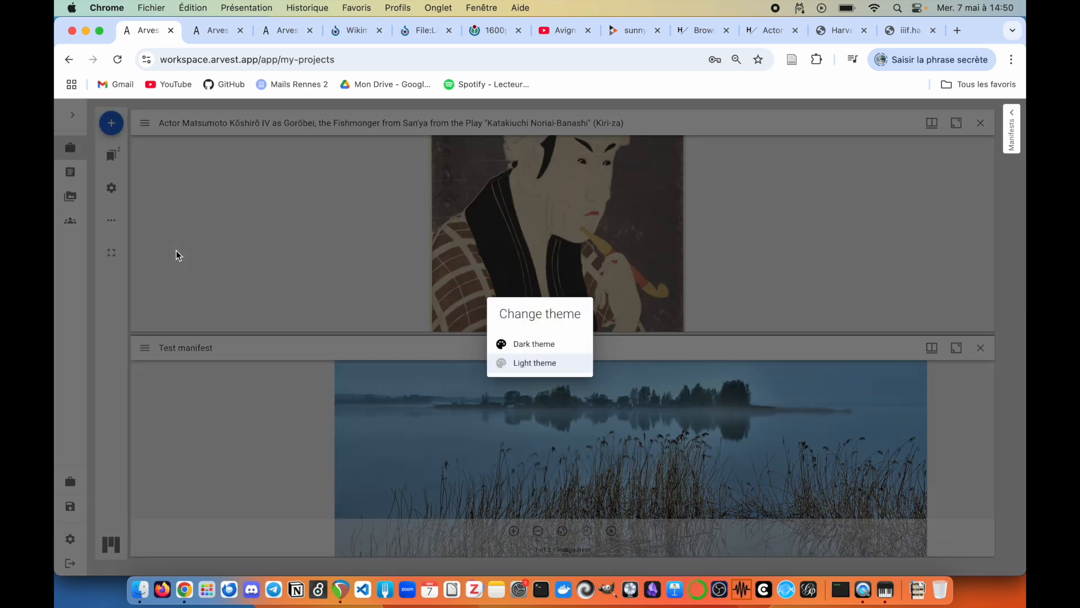
click(534, 344)
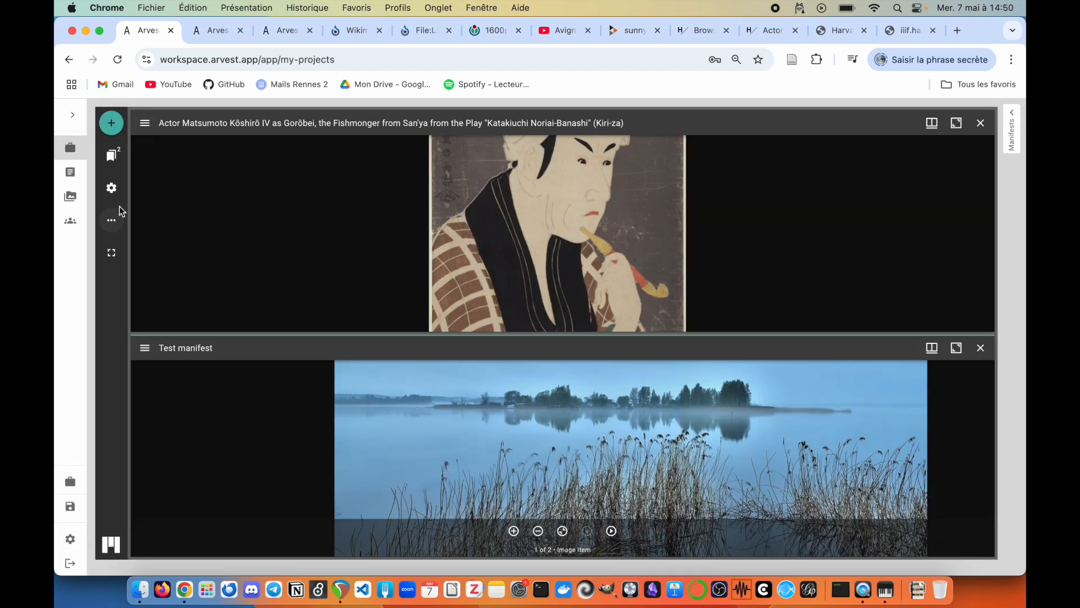
Step: Return to the light theme and show the actor print's item information
click(112, 188)
click(193, 246)
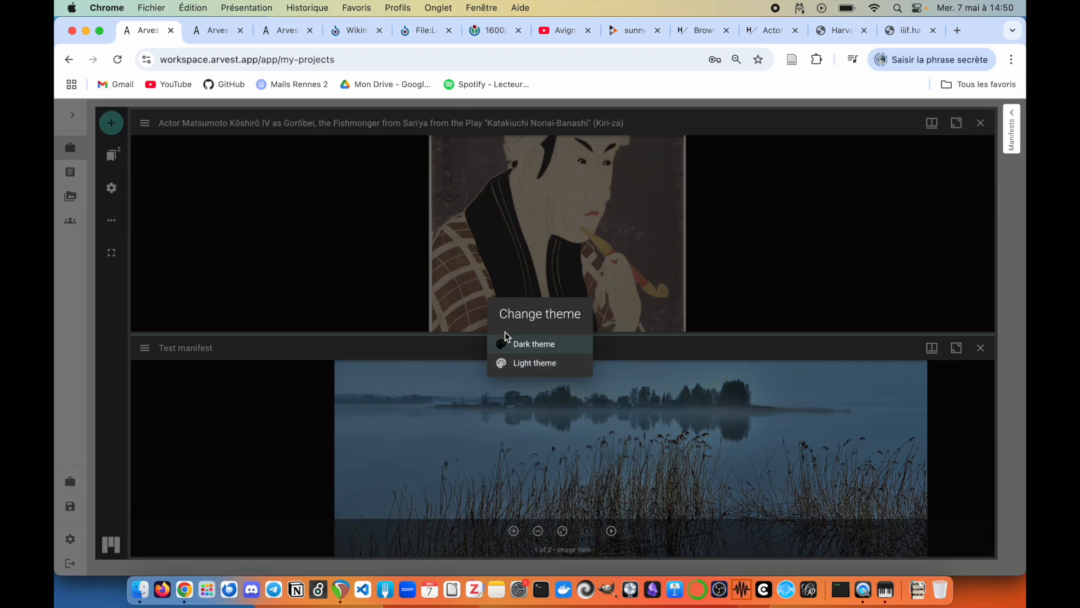
click(520, 363)
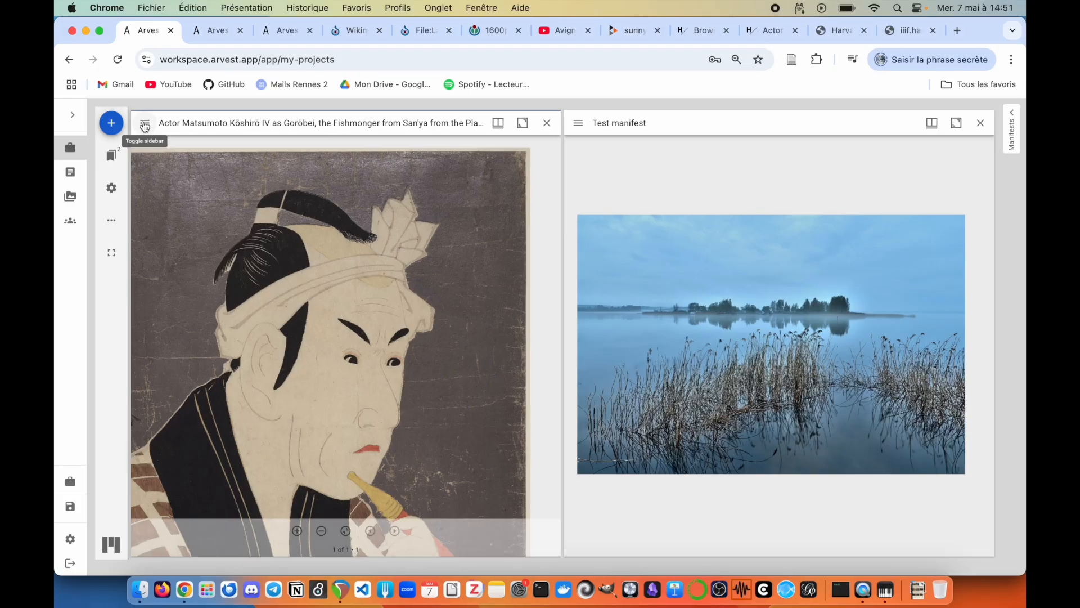
click(144, 124)
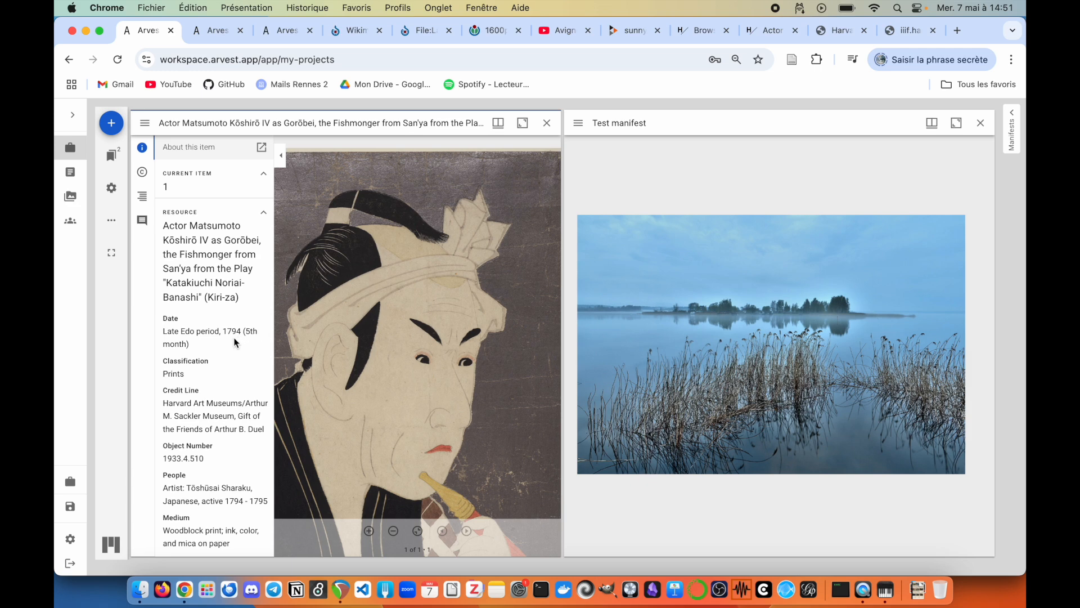
Step: View the actor print's rights and attribution
scroll(217, 357, down, 5)
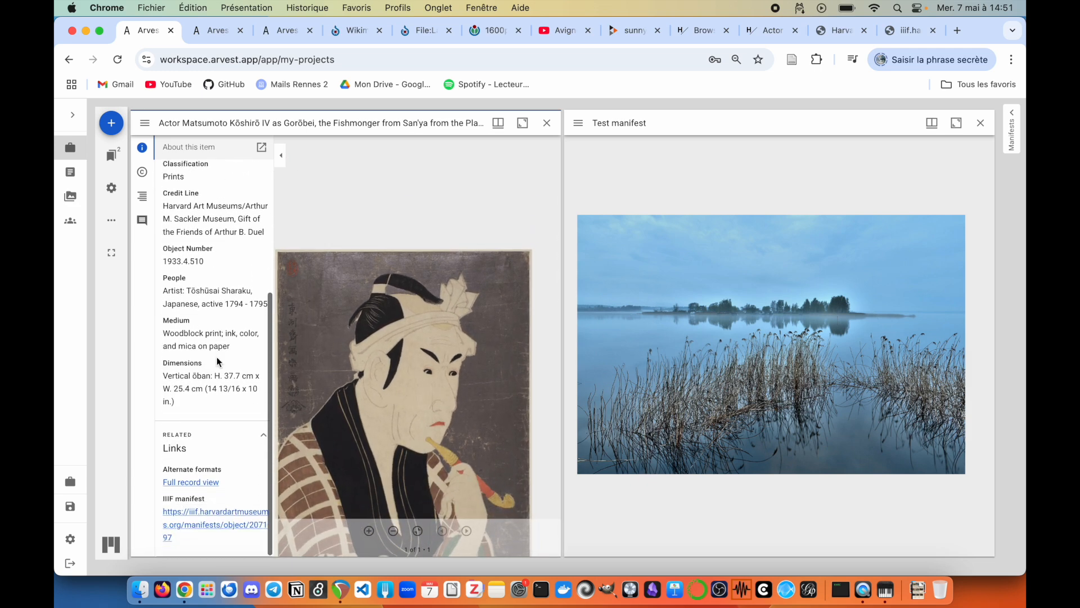
scroll(217, 357, up, 5)
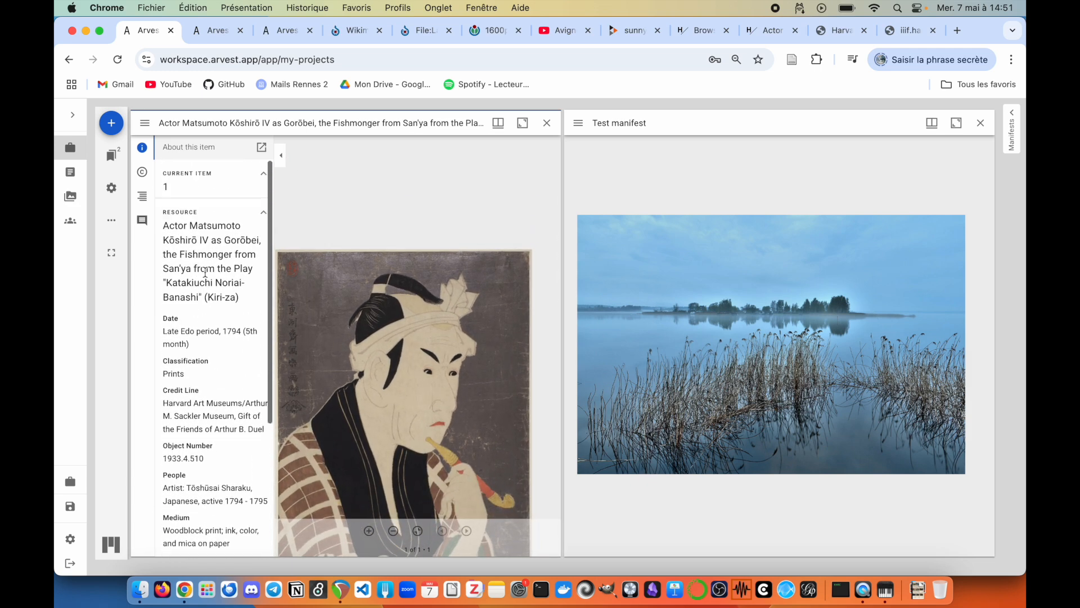
click(141, 173)
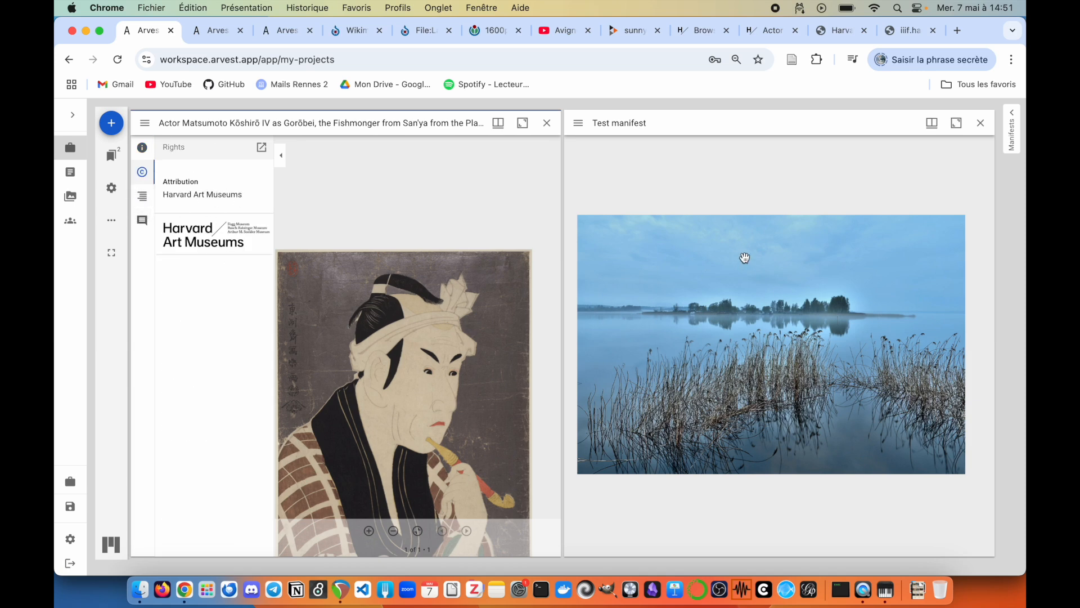
Step: Browse Test manifest's index items: the Peertube Item video, then the lake Image Item
click(578, 123)
click(578, 197)
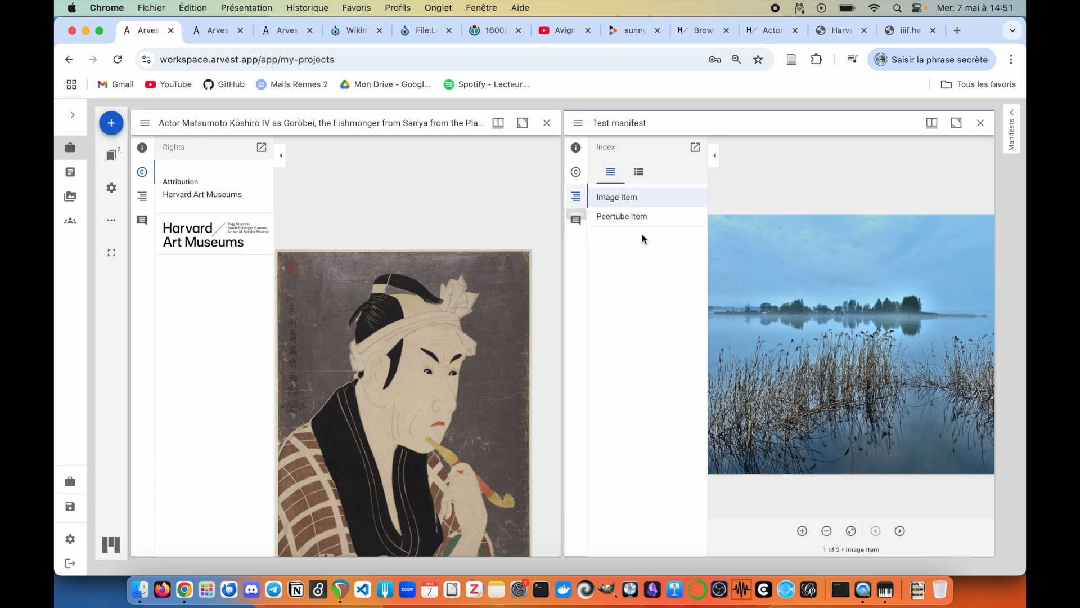
click(639, 219)
click(640, 200)
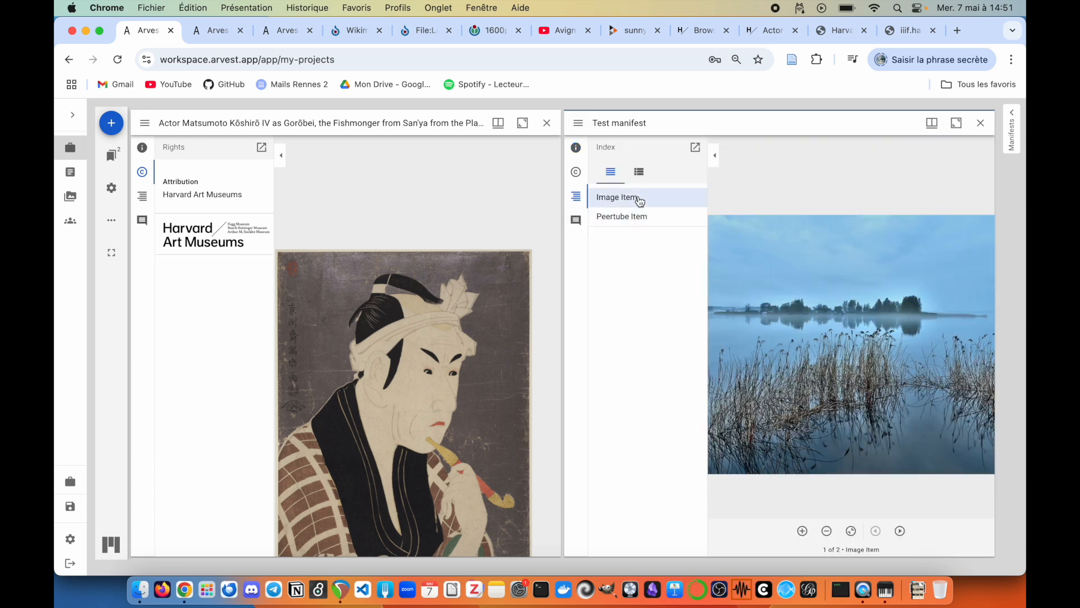
Step: Highlight the print's face and Person annotations, then show Test manifest's empty annotations list
click(141, 220)
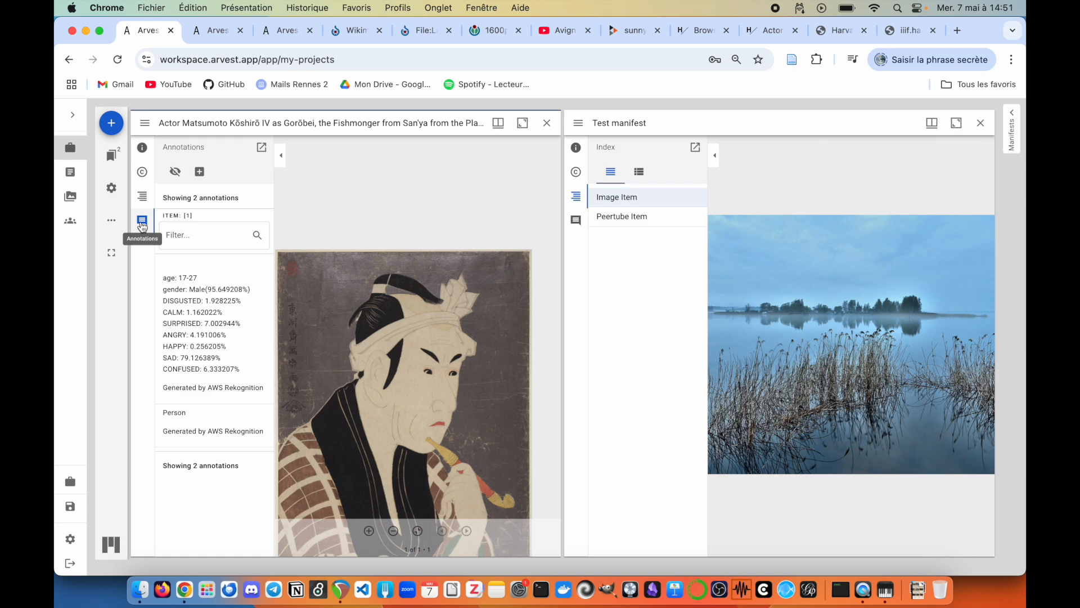
click(213, 372)
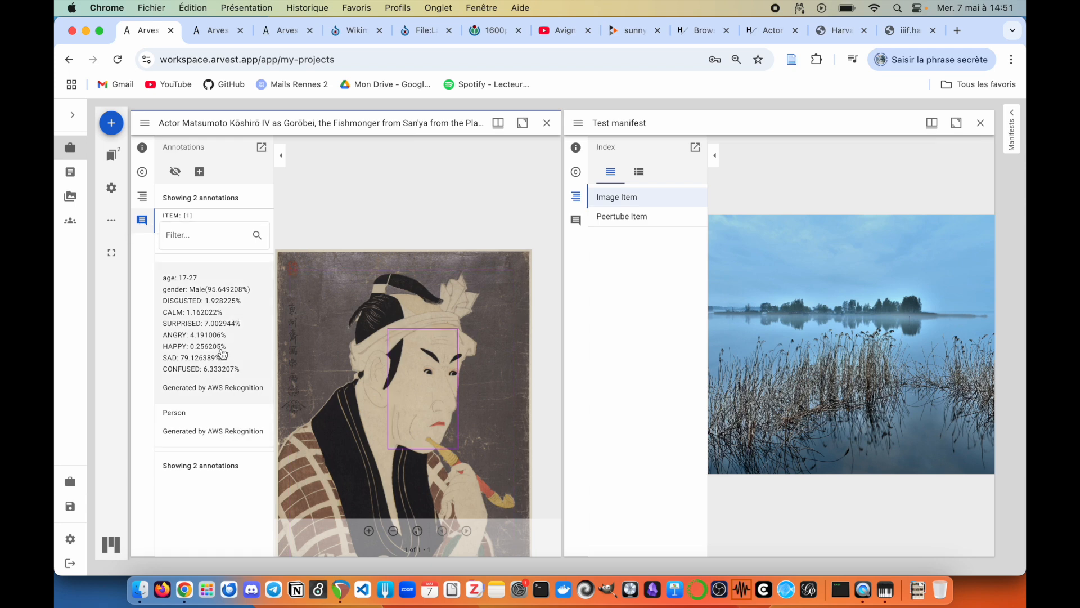
click(223, 432)
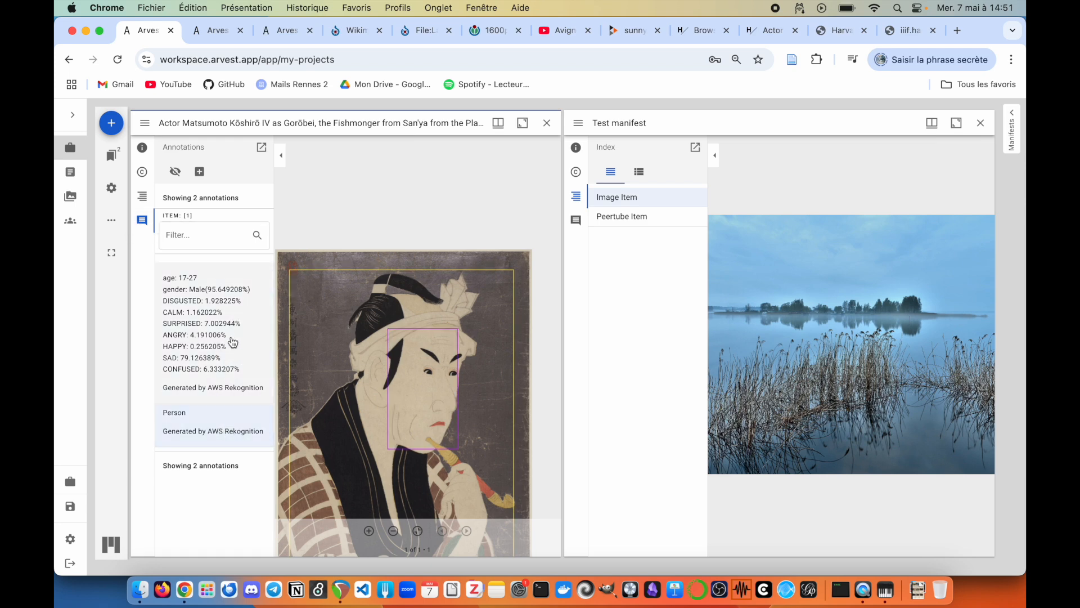
click(575, 220)
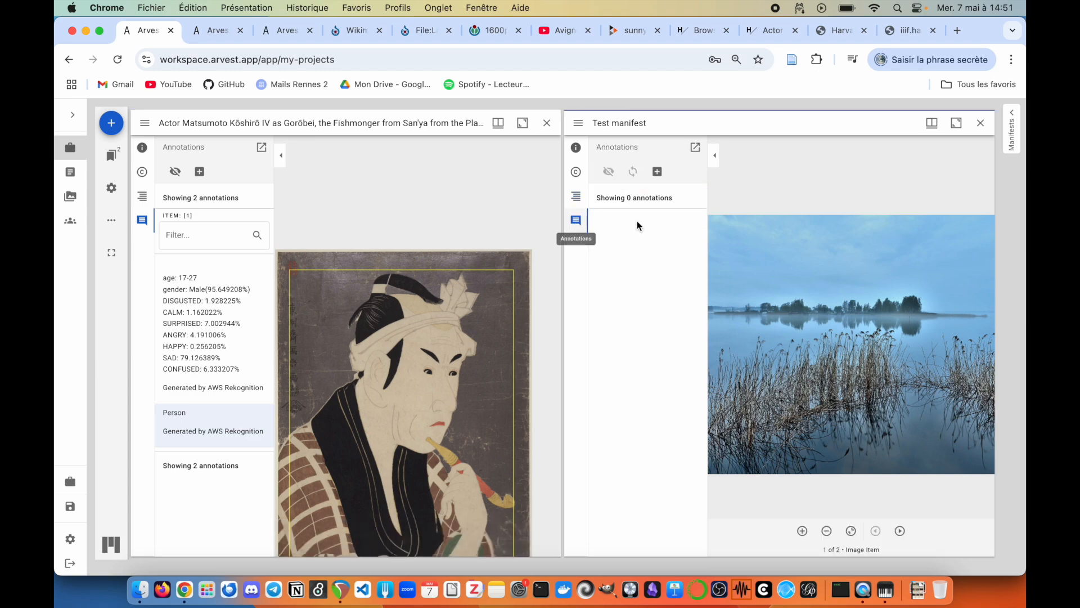
Step: Close the actor print window and start a Note annotation reading 'Hello world' in bold
click(547, 123)
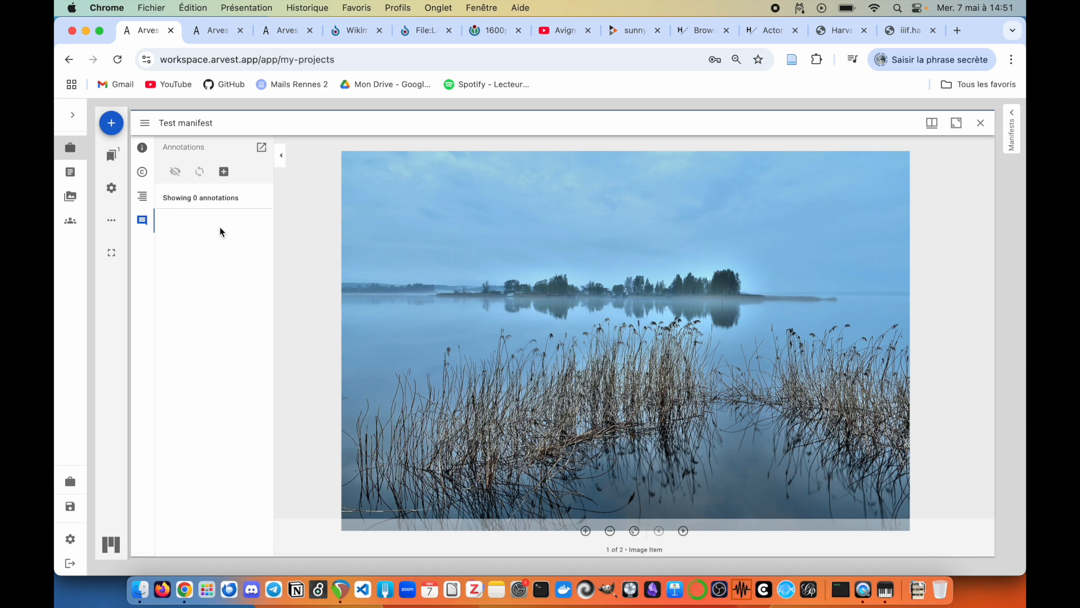
click(224, 172)
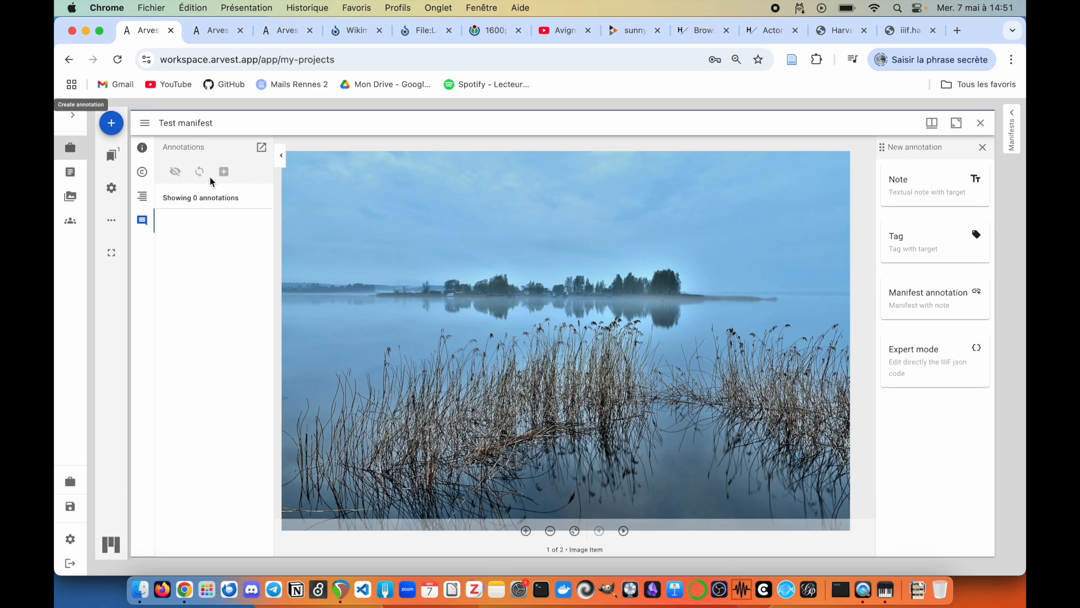
click(935, 189)
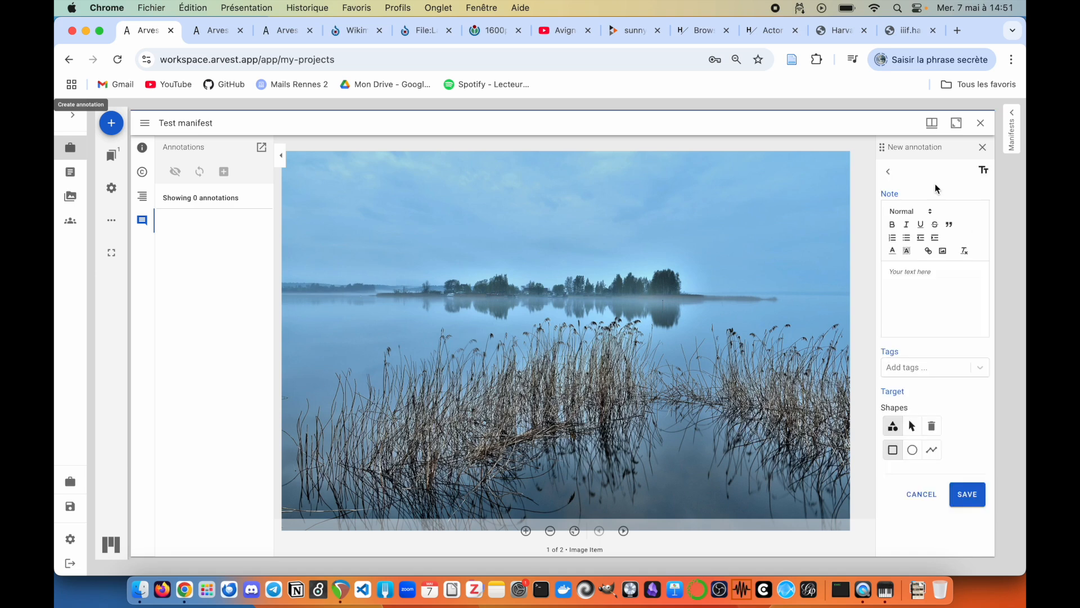
click(929, 275)
text(Hello world)
drag(956, 273, 846, 268)
click(893, 224)
click(948, 270)
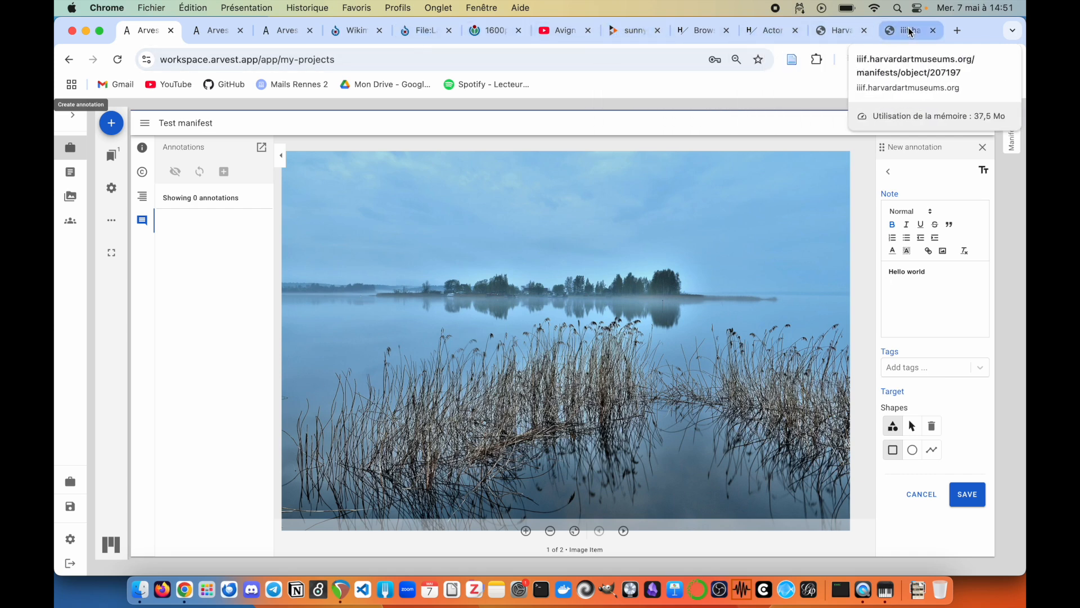
Step: Search 'wikipedia tree' in a new tab, copy the Tree article's URL, and continue the note
click(958, 30)
text(wikiped)
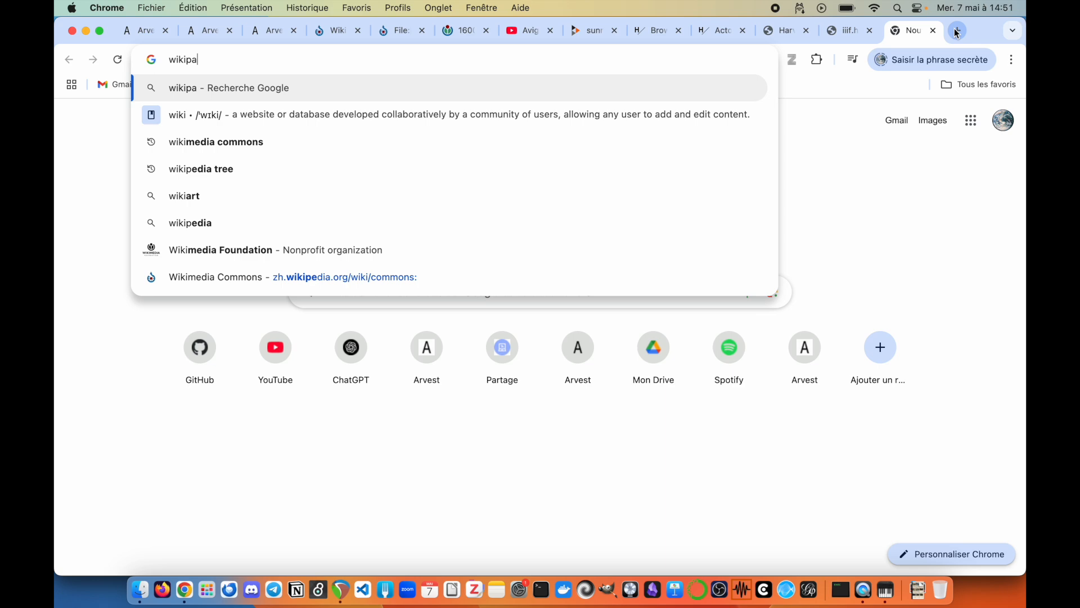
key(Return)
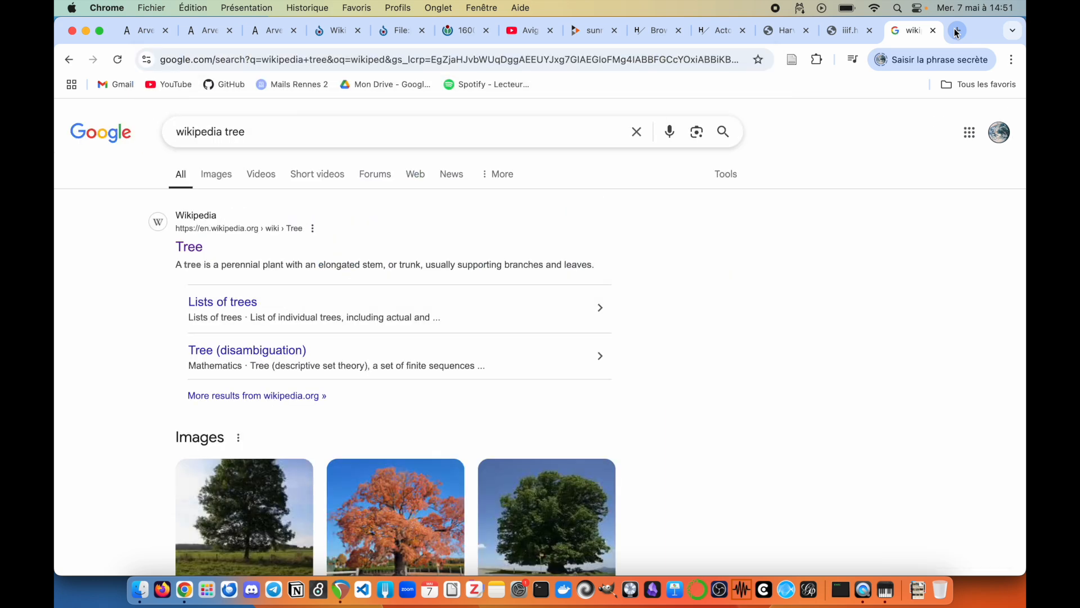
click(186, 247)
click(362, 54)
key(super+c)
click(145, 31)
click(924, 276)
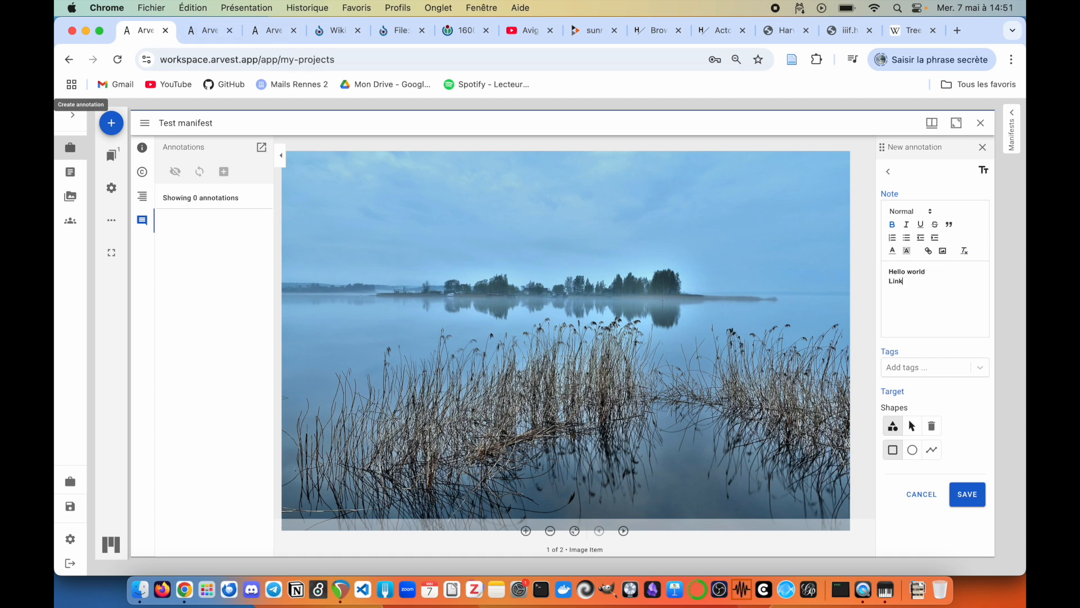
Step: Add a 'Link' hyperlink to the Tree article's pasted URL in the note
click(929, 250)
key(super+v)
click(903, 326)
Step: Try drawing a rectangle and a circle on the lake image, then delete all shapes
click(893, 450)
mouse_move(610, 364)
mouse_down()
mouse_move(647, 291)
mouse_move(658, 231)
mouse_move(717, 275)
mouse_up()
click(912, 449)
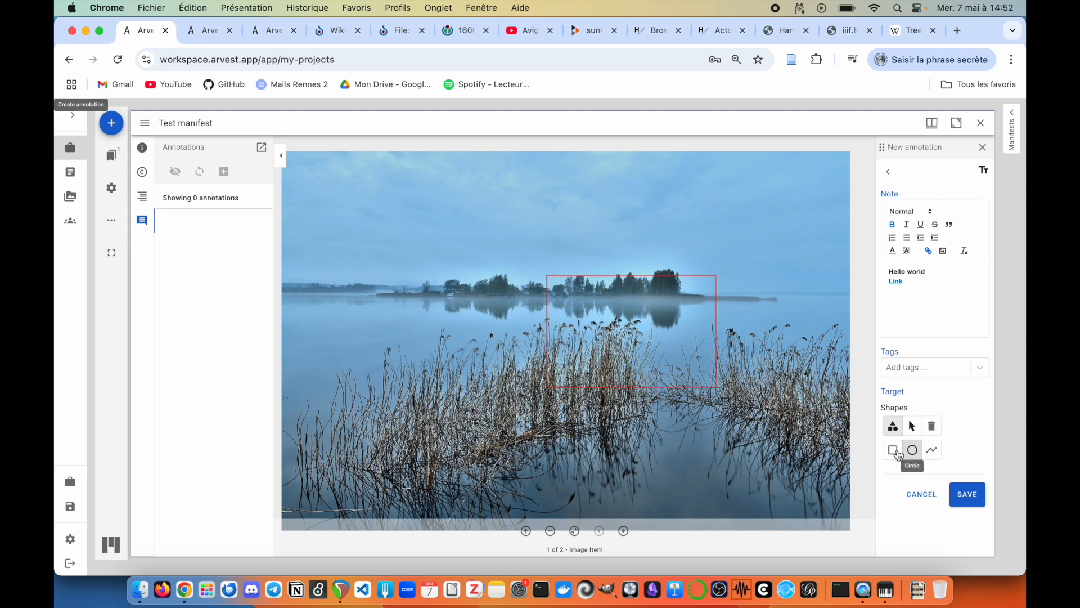
drag(388, 385, 457, 345)
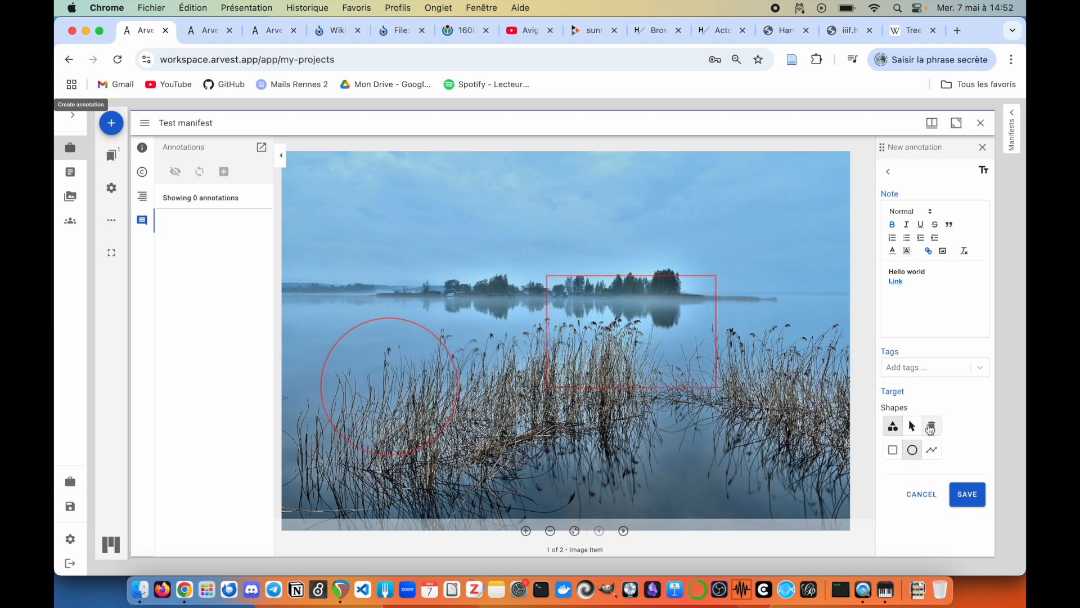
click(931, 426)
click(932, 488)
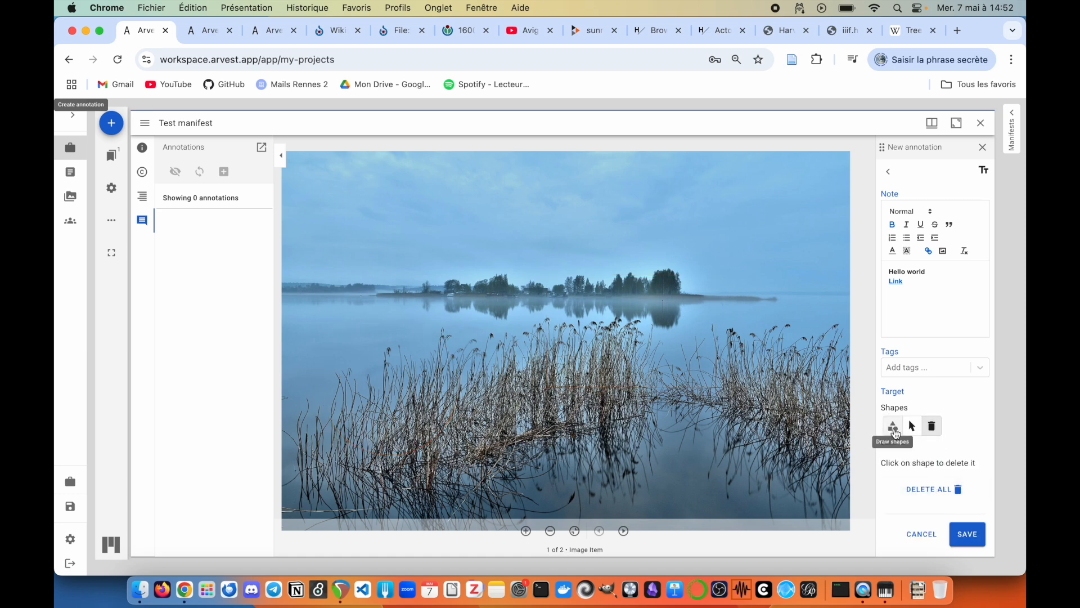
click(893, 426)
Step: Outline the reeds with a polyline target and save the annotation
click(479, 334)
click(377, 358)
click(296, 422)
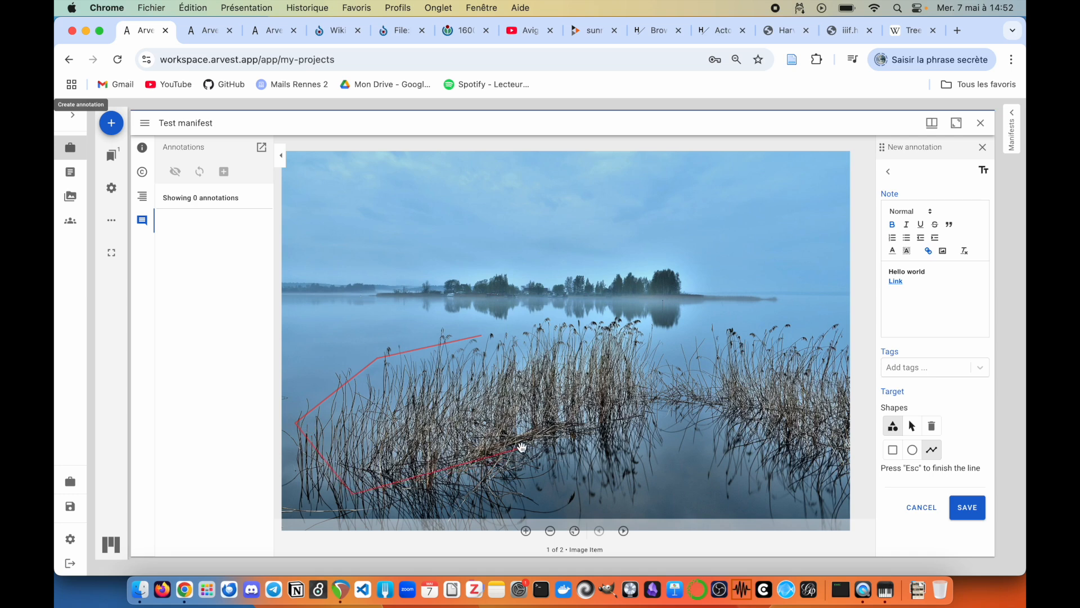
click(633, 422)
click(643, 323)
click(487, 335)
click(964, 511)
Step: Select, deselect and reselect the Hello world annotation to view its shape
click(208, 288)
click(526, 433)
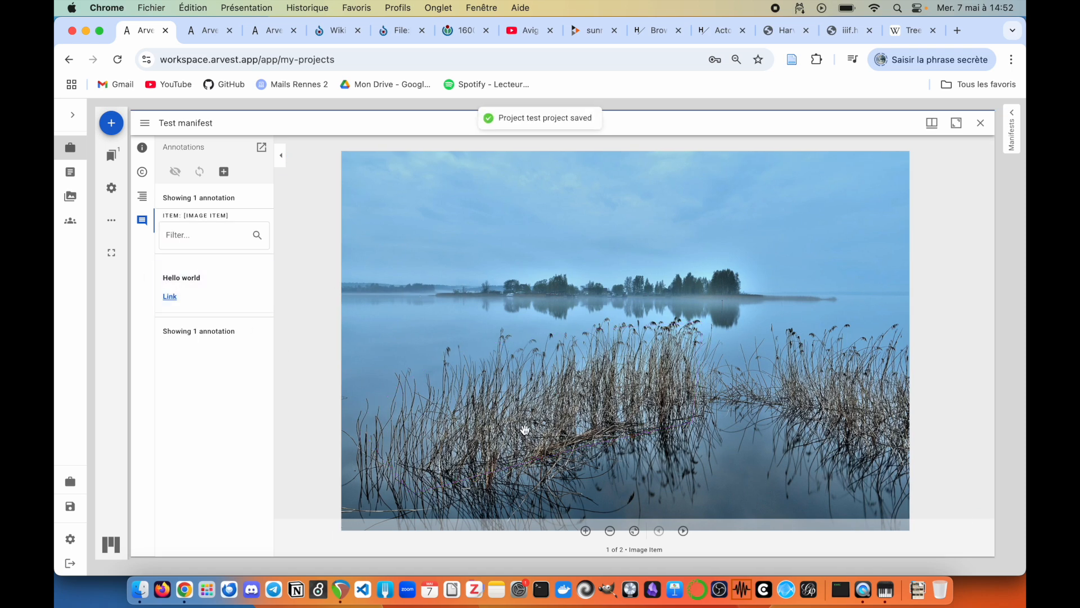
click(191, 288)
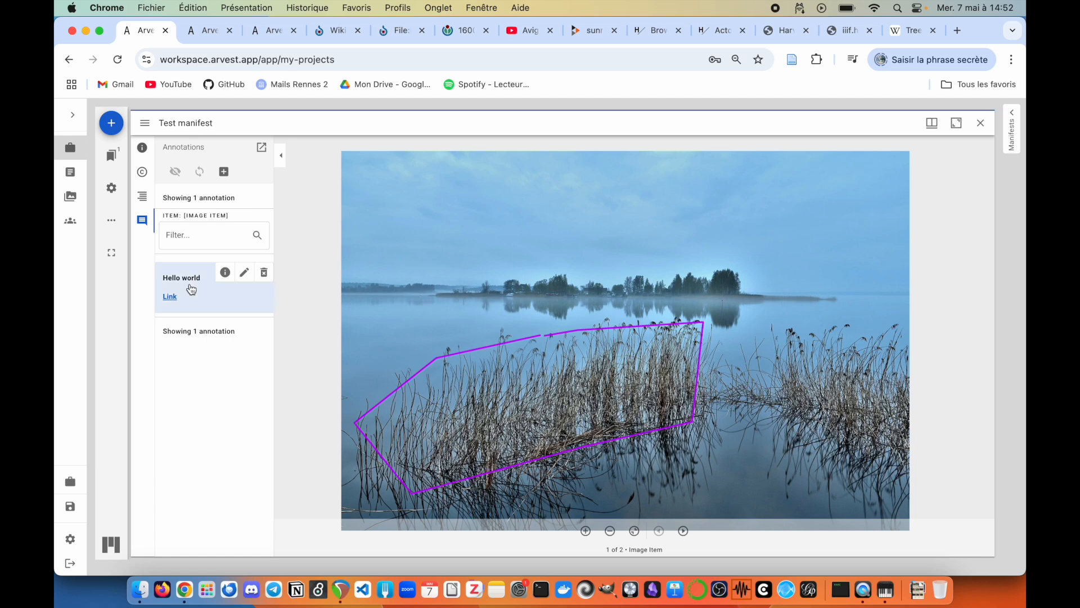
Step: Test the note's Tree article link, then tag the Hello world annotation 'reeds' and save
click(169, 298)
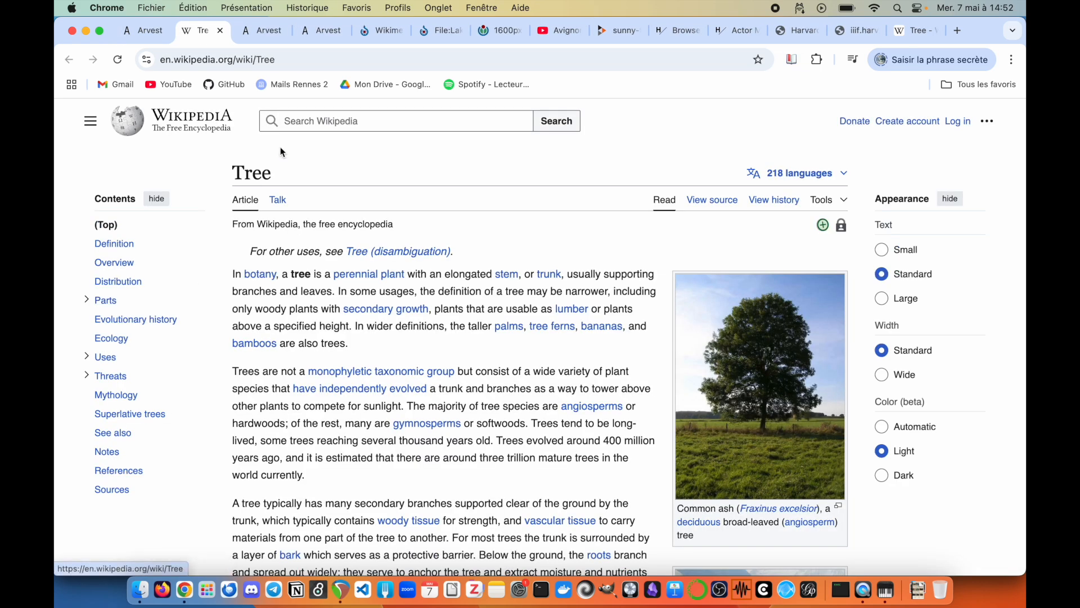
click(141, 31)
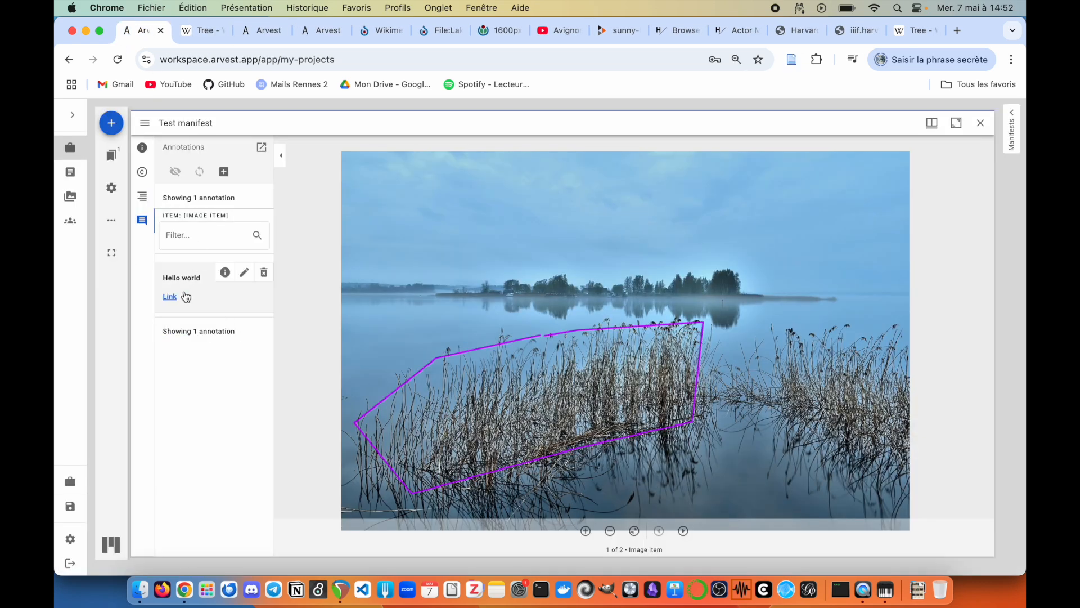
click(244, 273)
click(922, 359)
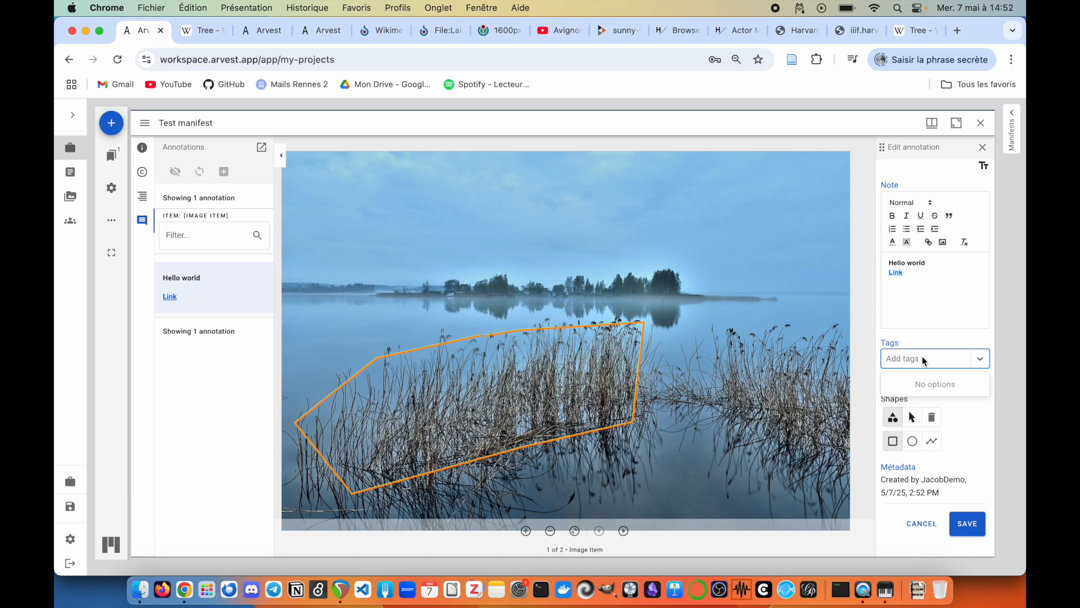
text(reed)
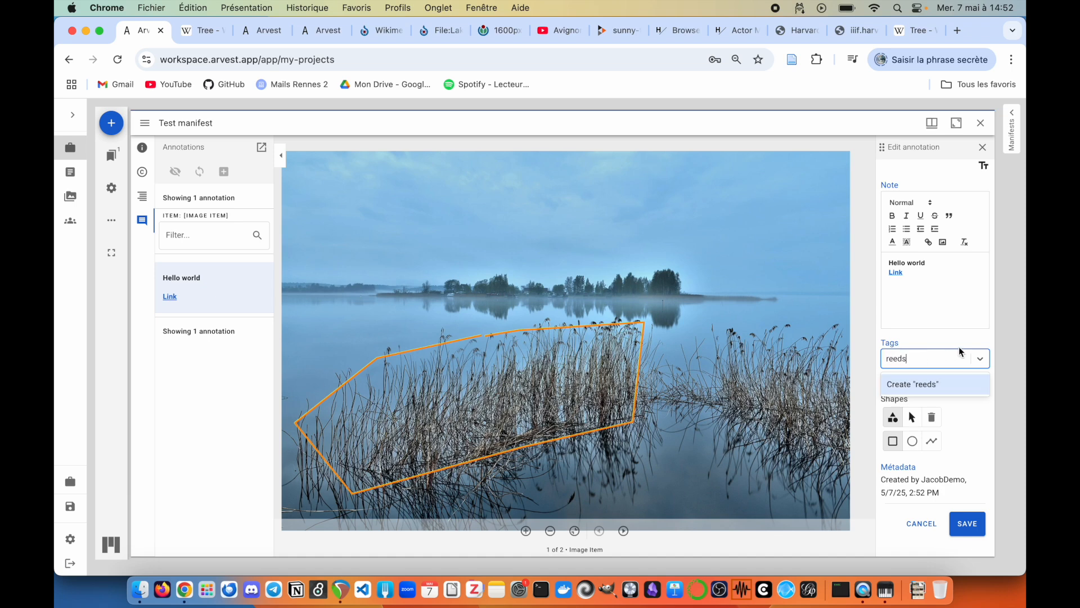
text(s)
key(Return)
click(966, 523)
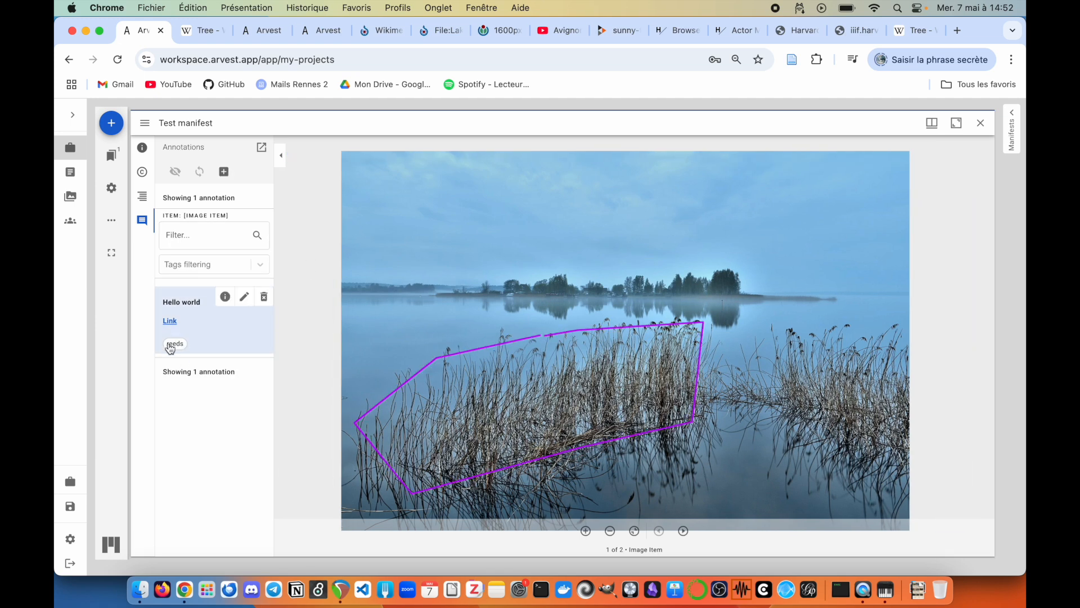
Step: Open and close the Tags filter list, then start a new annotation
click(184, 265)
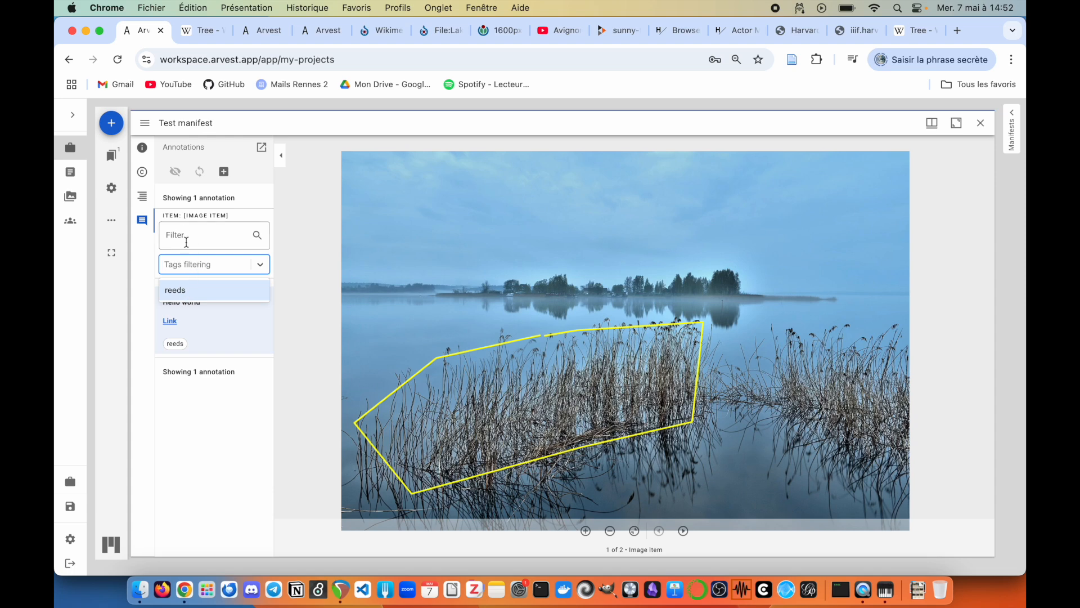
click(211, 411)
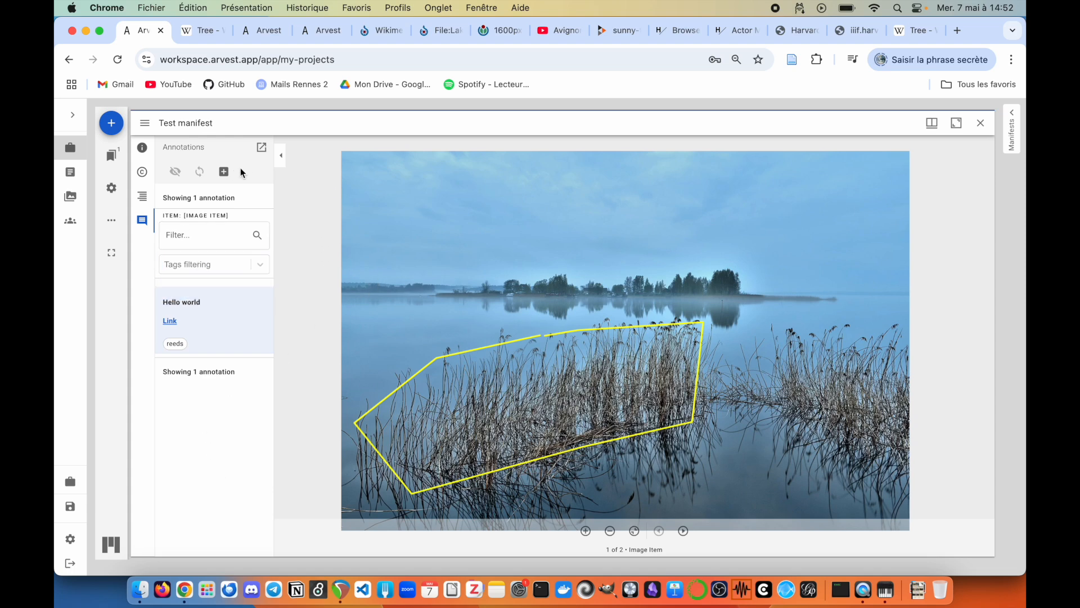
click(225, 172)
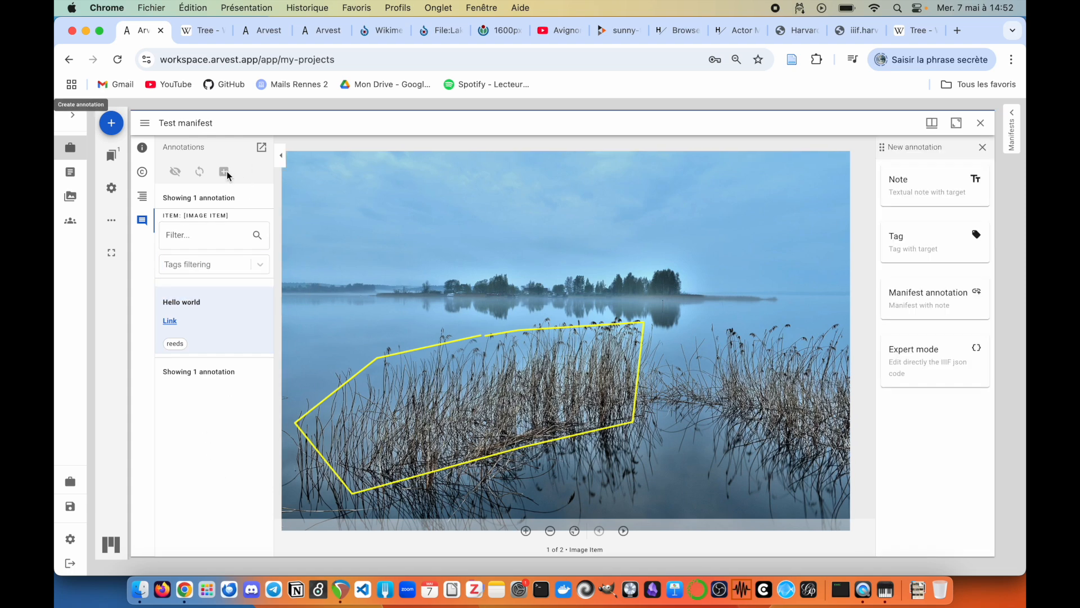
Step: Create a Manifest annotation with the Actor Matsumoto print's copied manifest URL, add a note, and save
click(920, 298)
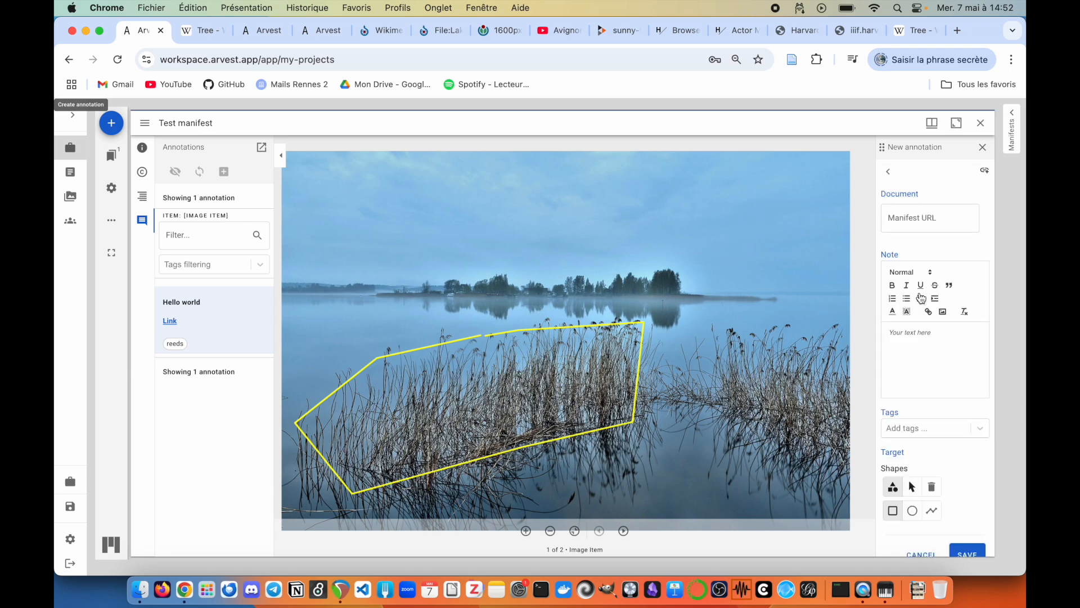
click(1015, 123)
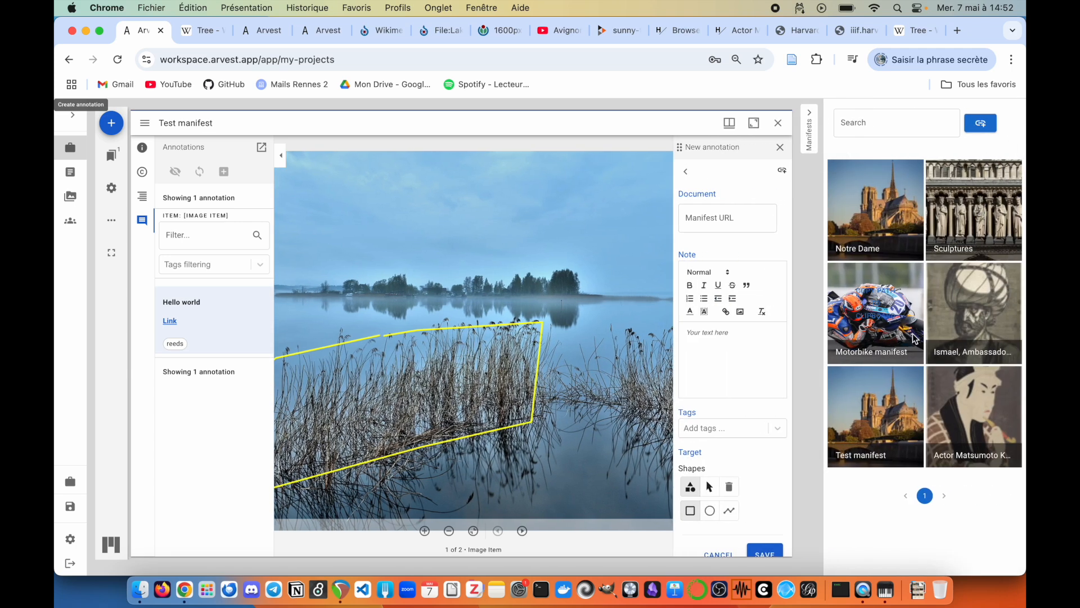
click(974, 406)
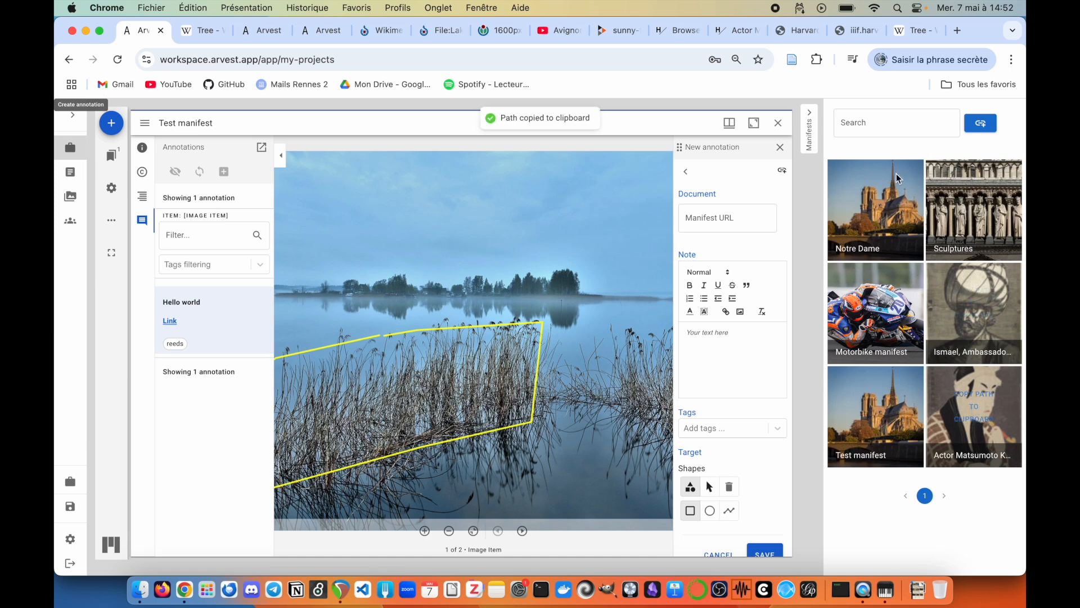
click(809, 134)
click(934, 220)
key(super+v)
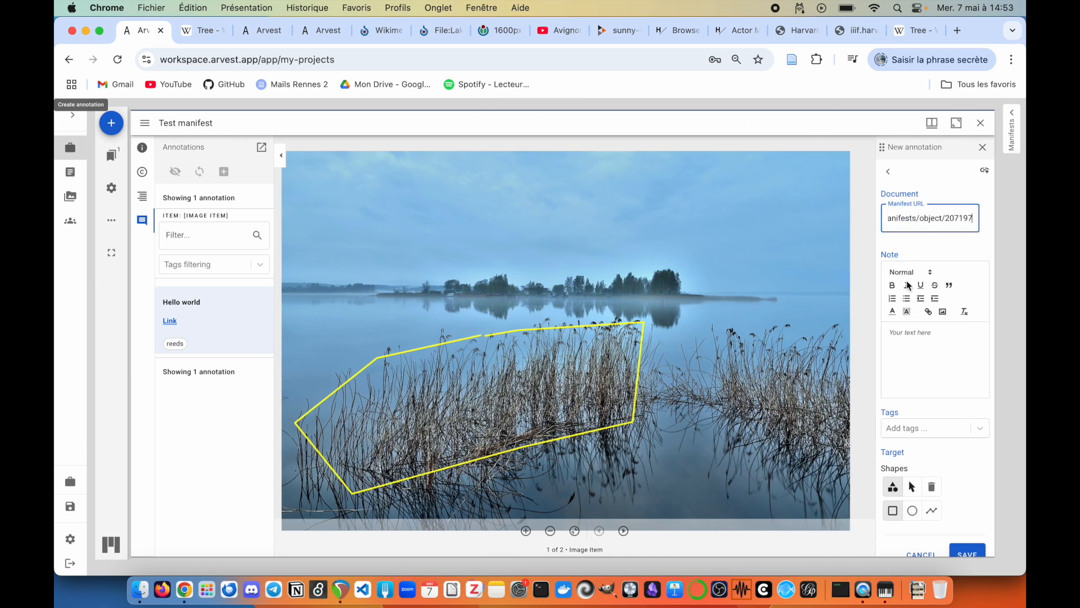
click(921, 348)
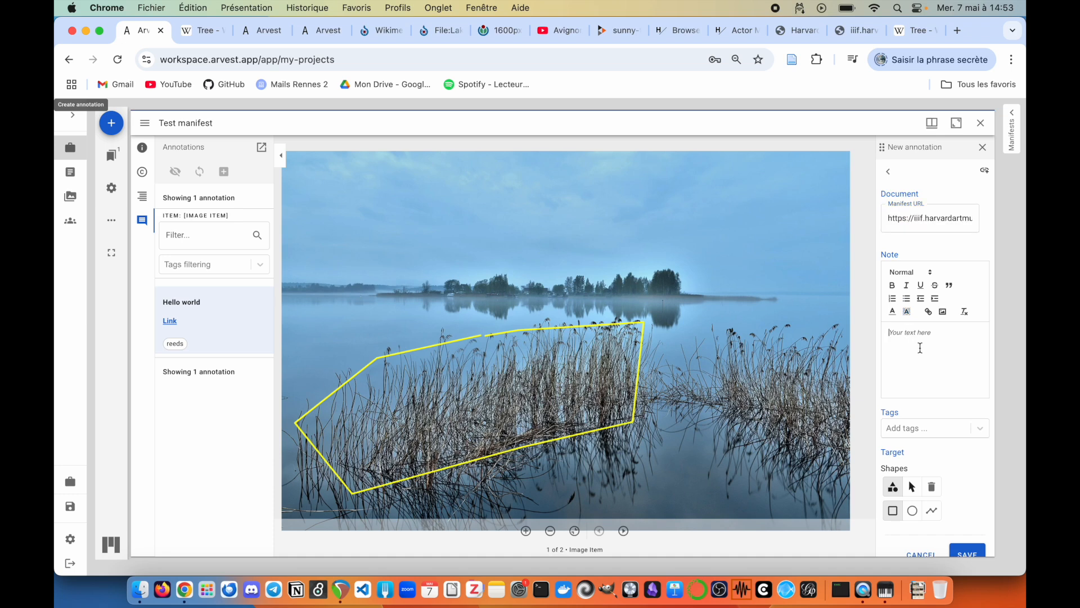
text(Annotation link)
scroll(940, 416, down, 1)
click(963, 536)
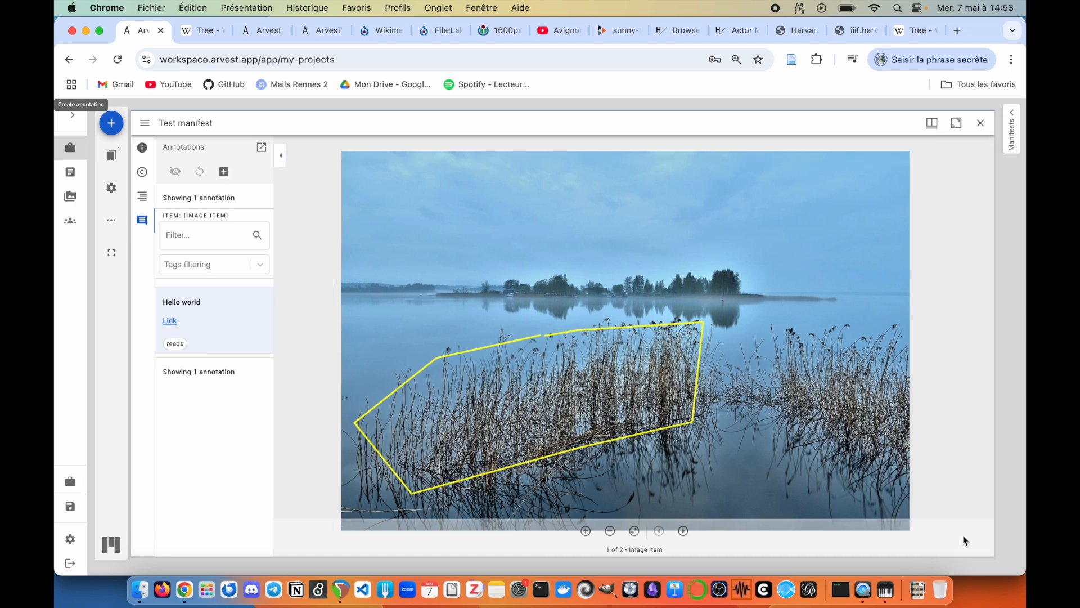
Step: Expand the link annotation's details, open the actor print in a second window, zoom, then close it
mouse_move(200, 372)
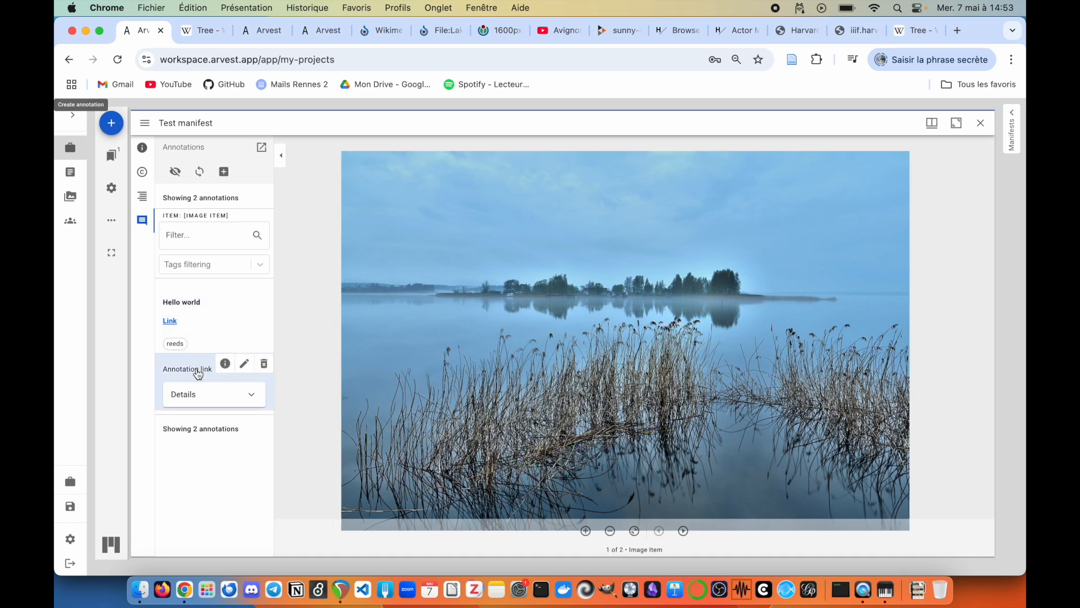
click(235, 401)
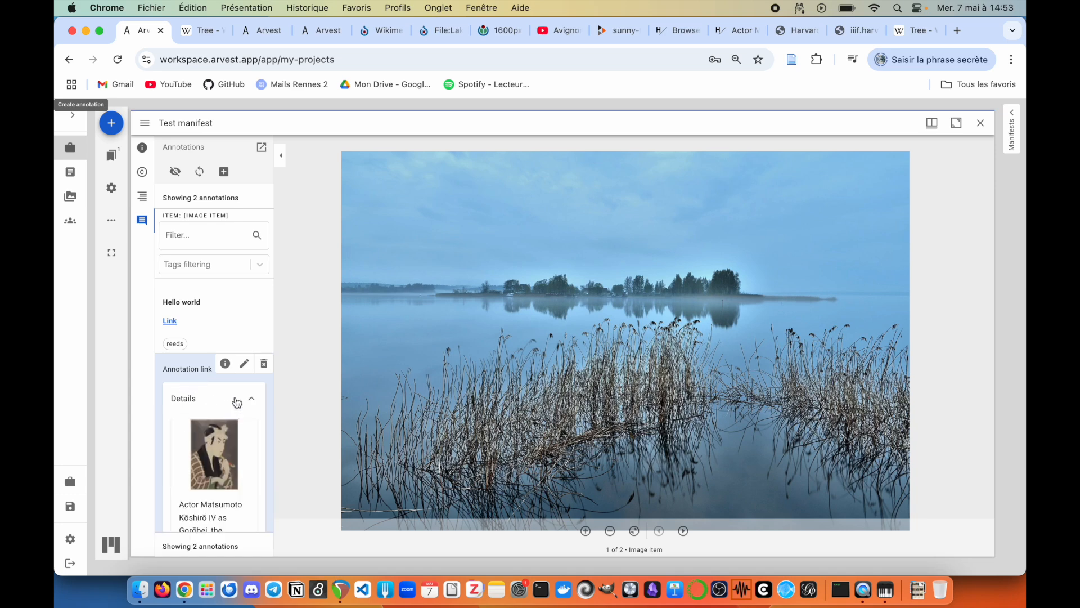
scroll(235, 401, down, 5)
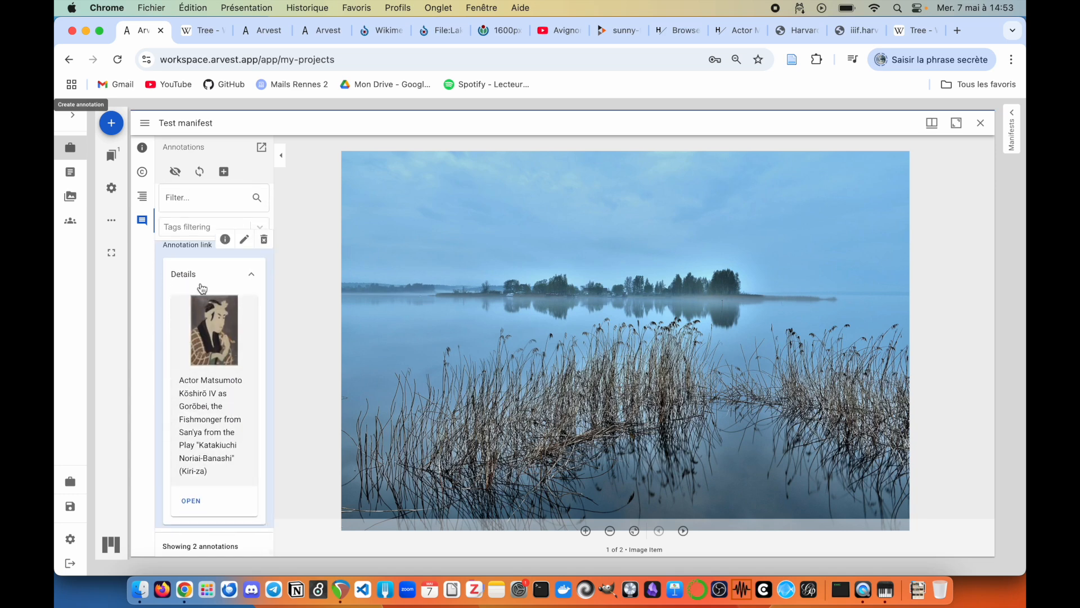
click(189, 509)
scroll(822, 350, up, 5)
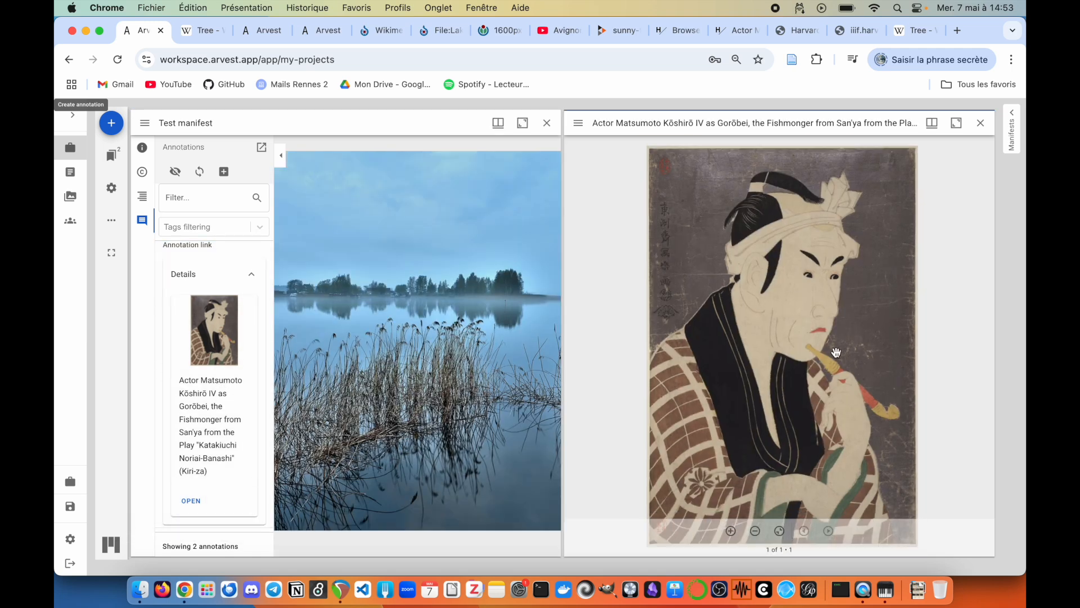
scroll(847, 297, down, 6)
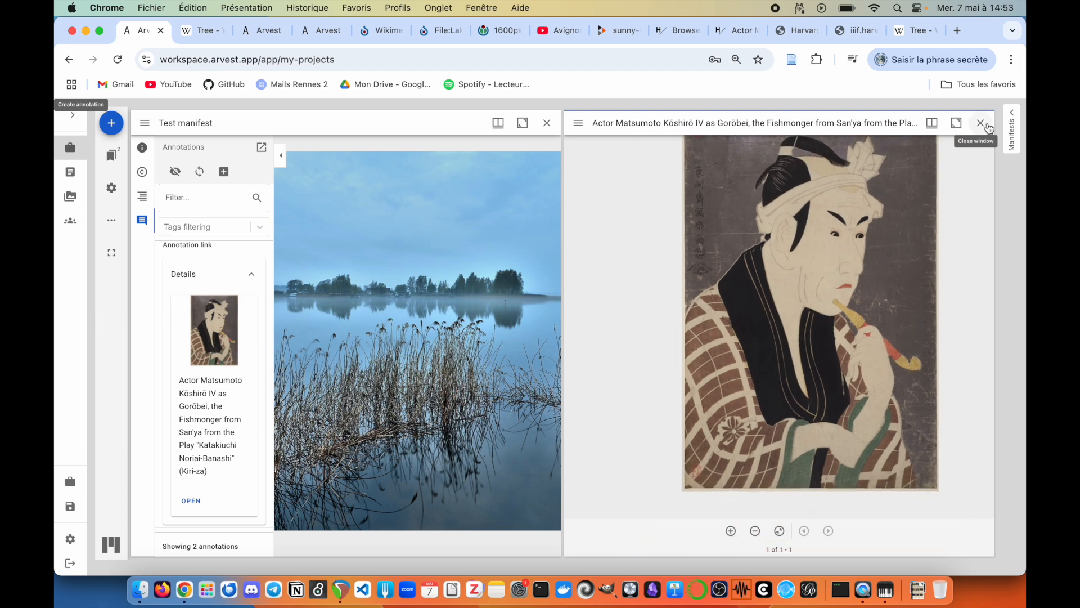
click(980, 123)
Step: On the Peertube video, start an Overlay annotation with a rectangle near the fire and an arrow
click(681, 530)
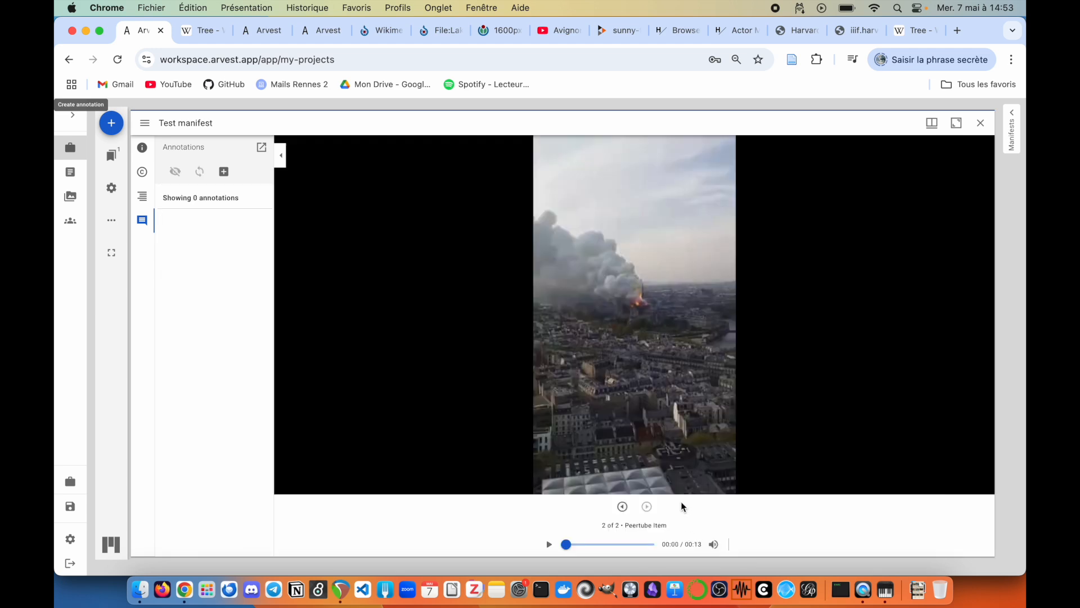
click(224, 171)
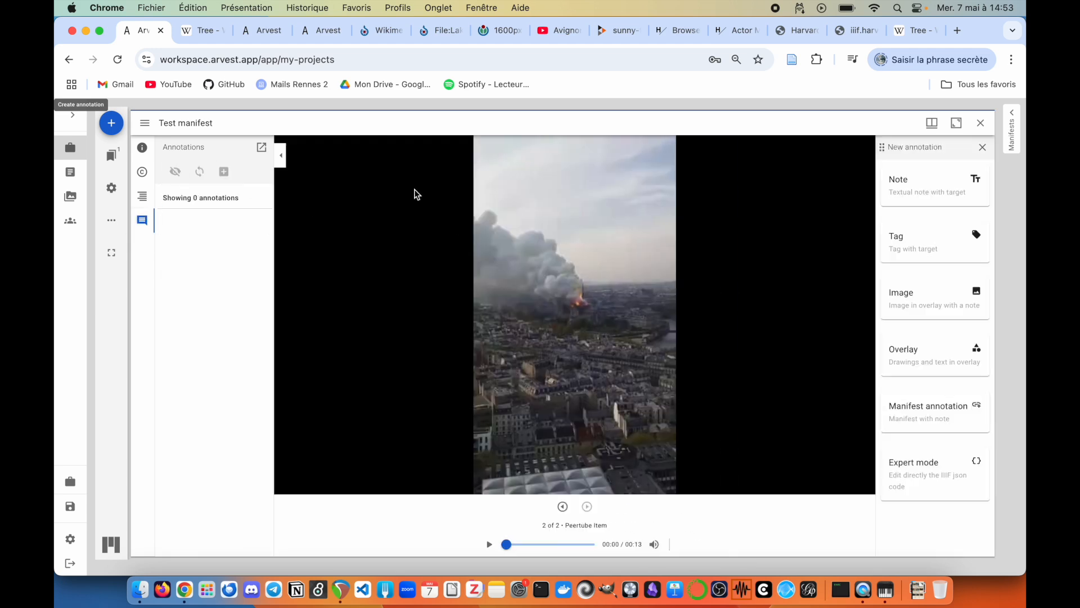
click(933, 354)
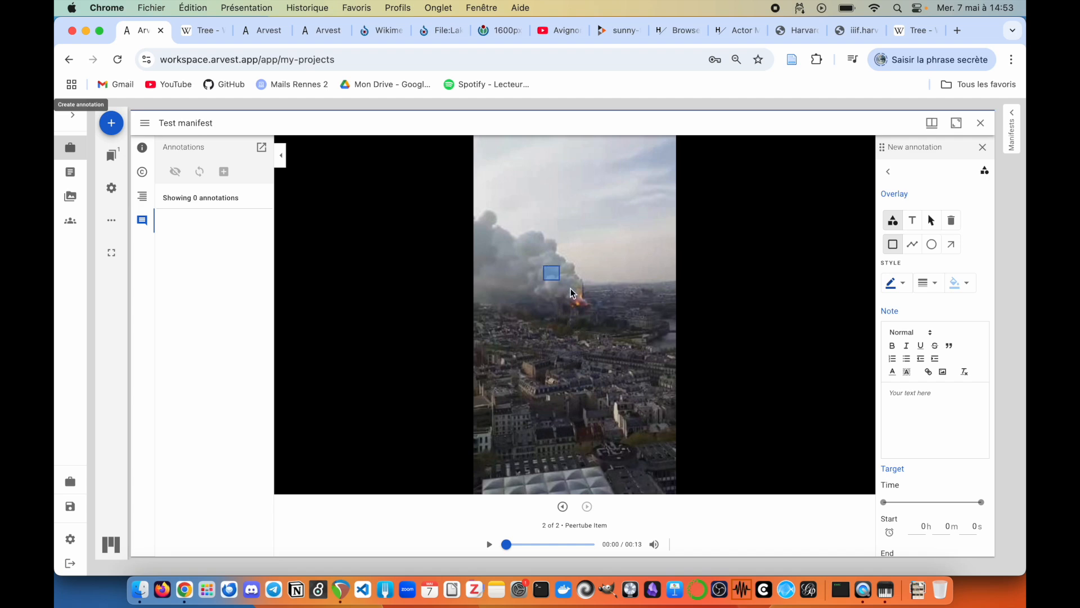
drag(560, 284, 602, 327)
click(951, 244)
drag(659, 419, 612, 279)
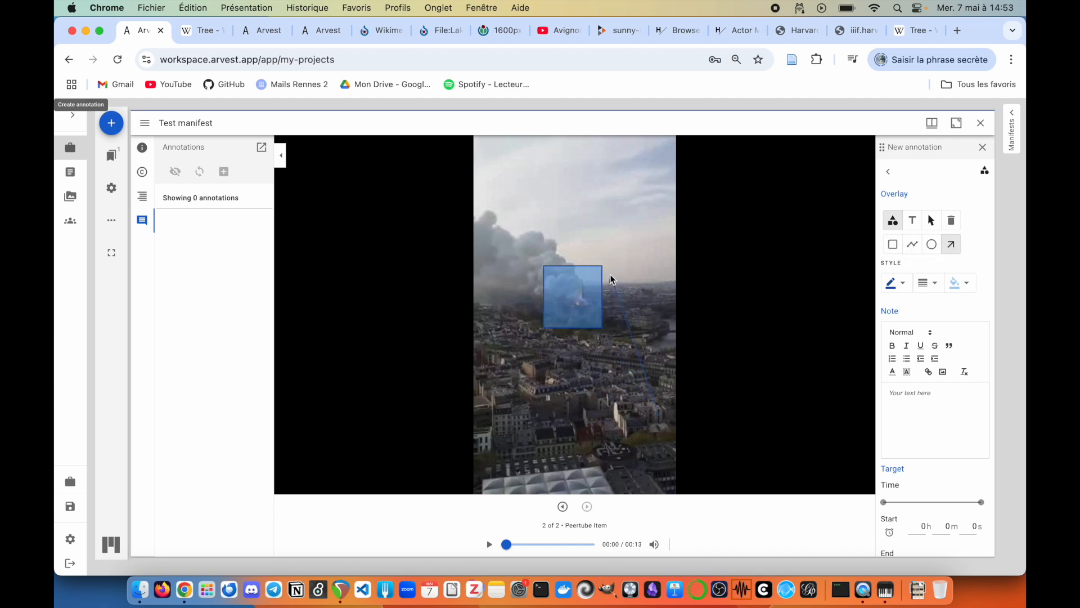
Step: Add the text 'hello' to the overlay and set its start time to 6 s
click(912, 220)
click(512, 207)
drag(946, 266, 807, 255)
text(hello)
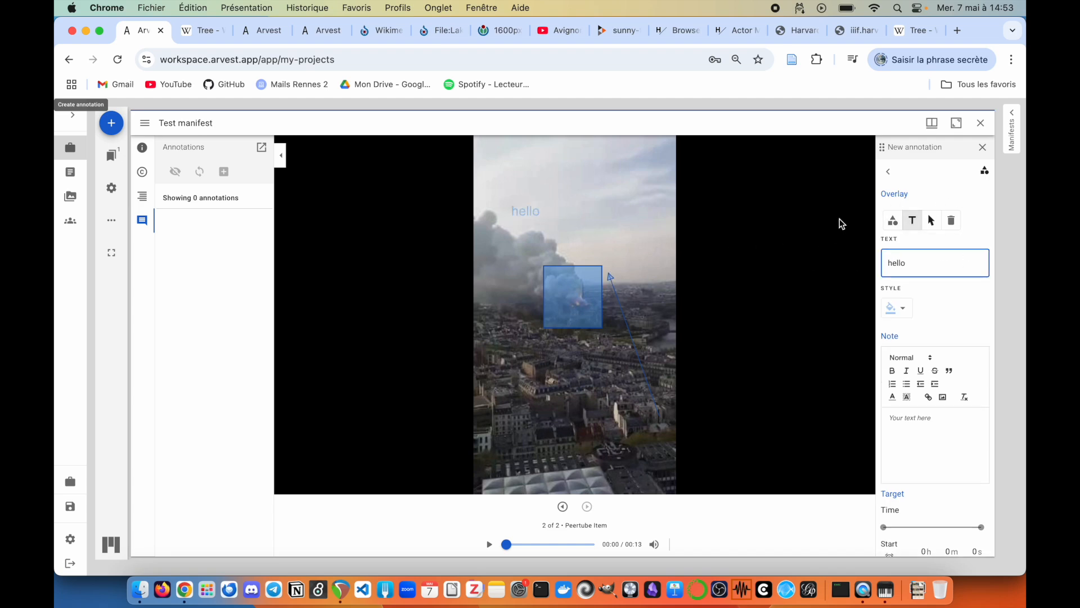
scroll(967, 448, down, 3)
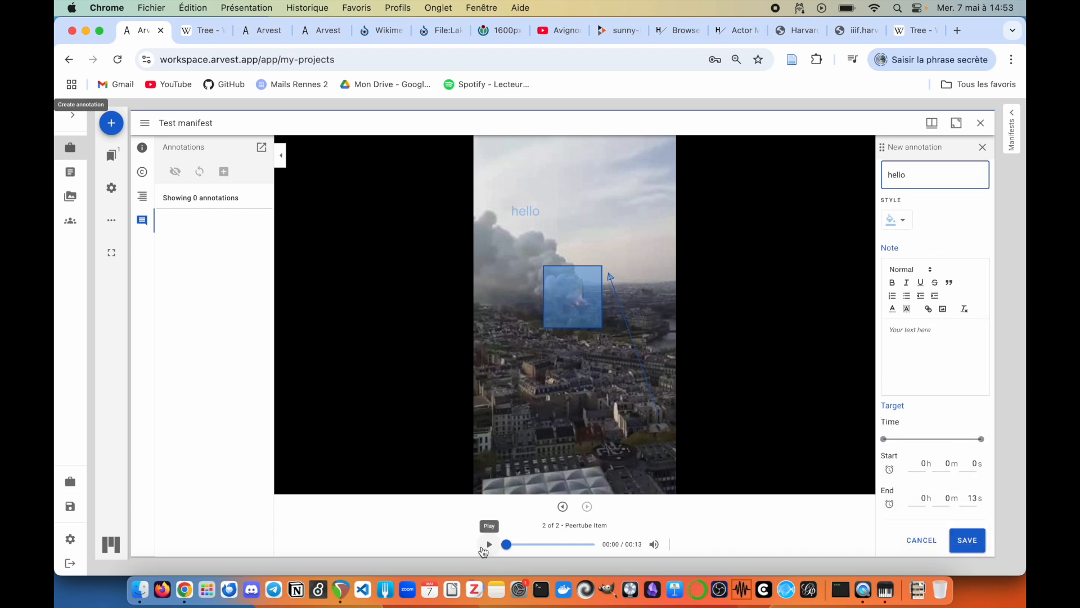
drag(883, 439, 951, 439)
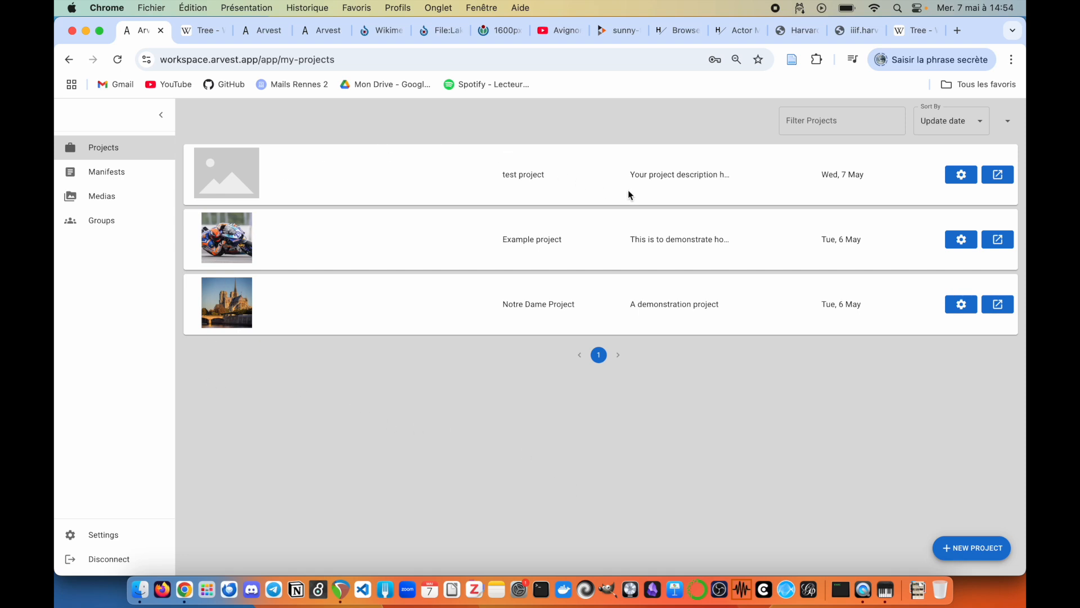
Step: In test project's SHARE settings, search for a user and add them to the project
click(962, 175)
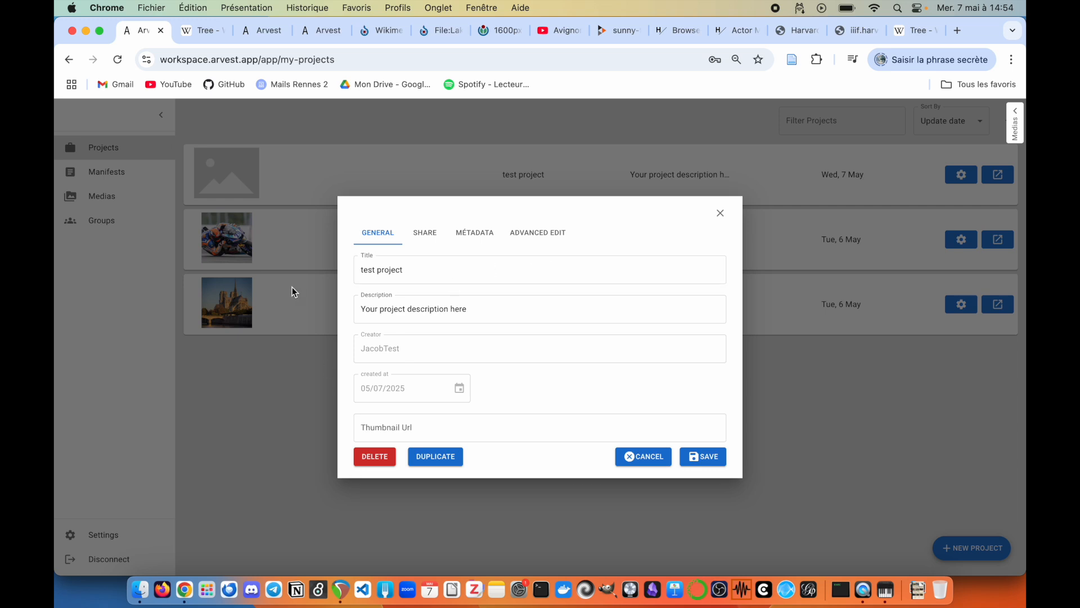
click(424, 239)
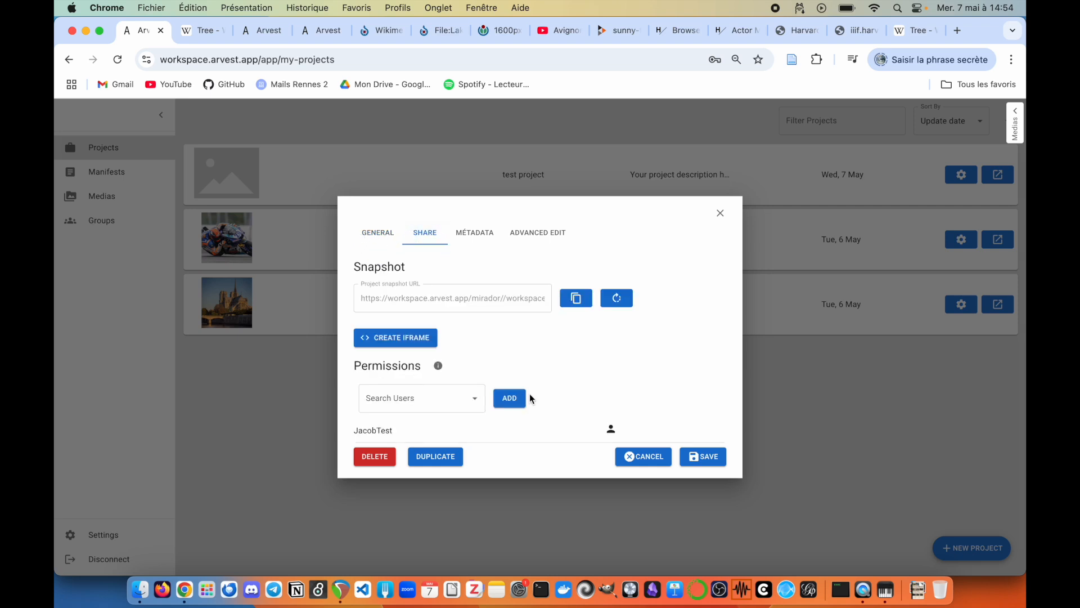
click(386, 395)
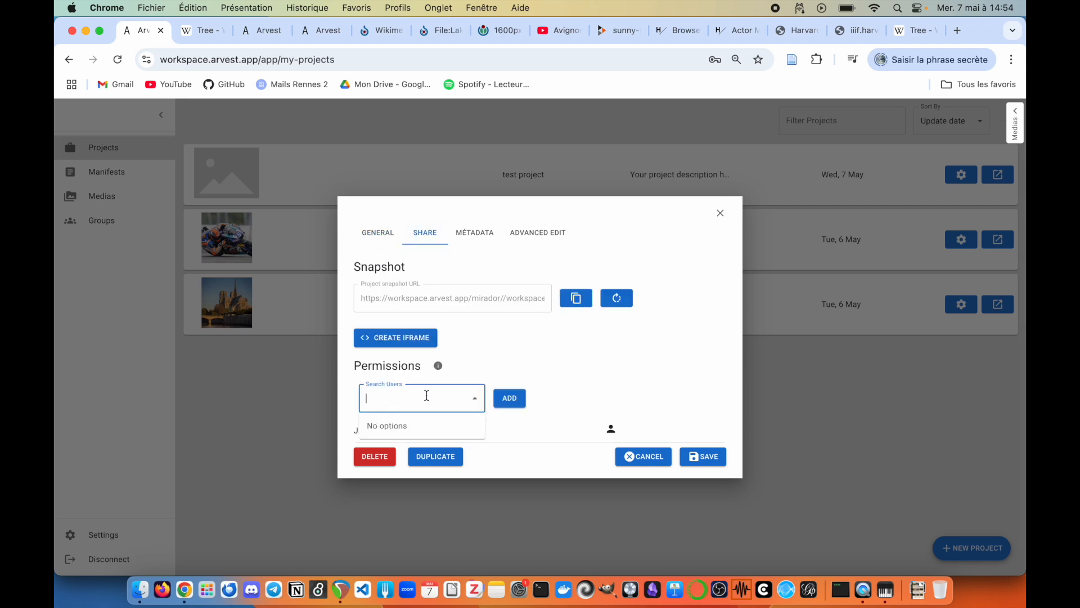
text(ivan)
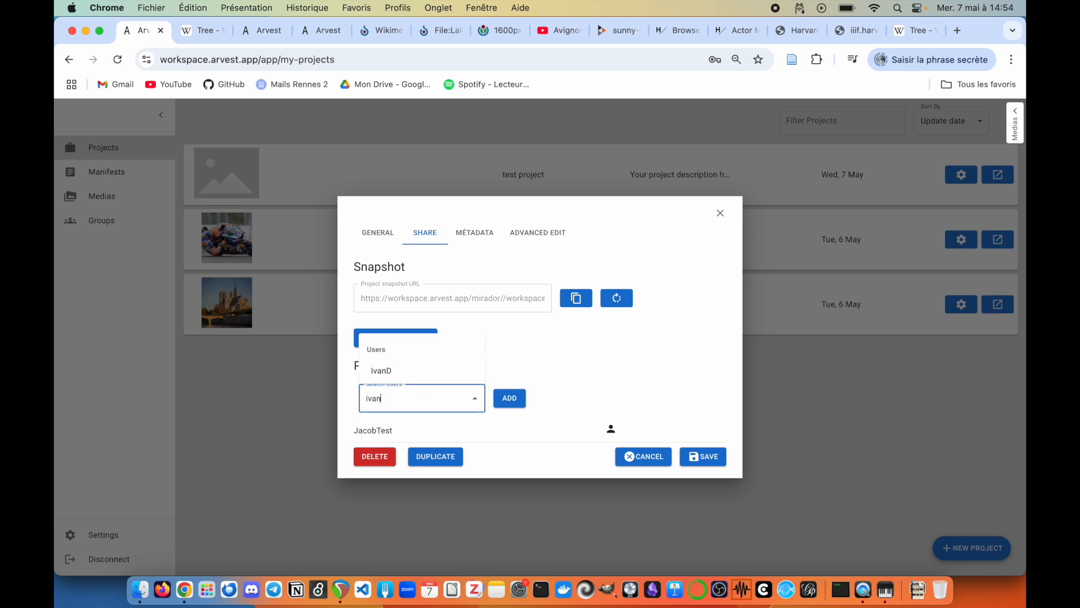
click(393, 372)
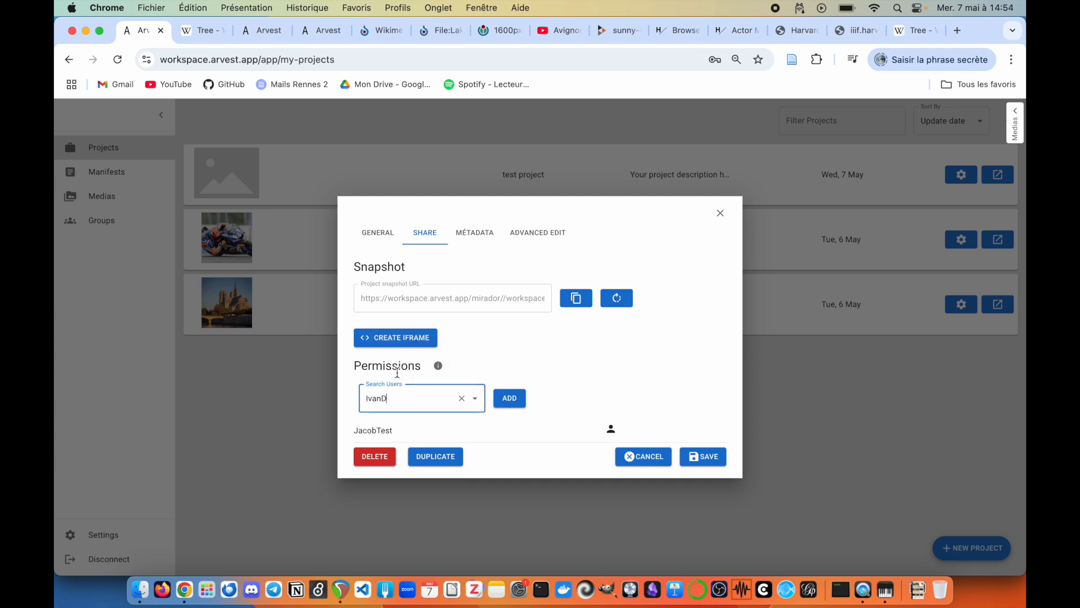
click(506, 395)
scroll(605, 397, down, 1)
Step: Keep the user's Reader role, then delete their permission row
click(670, 426)
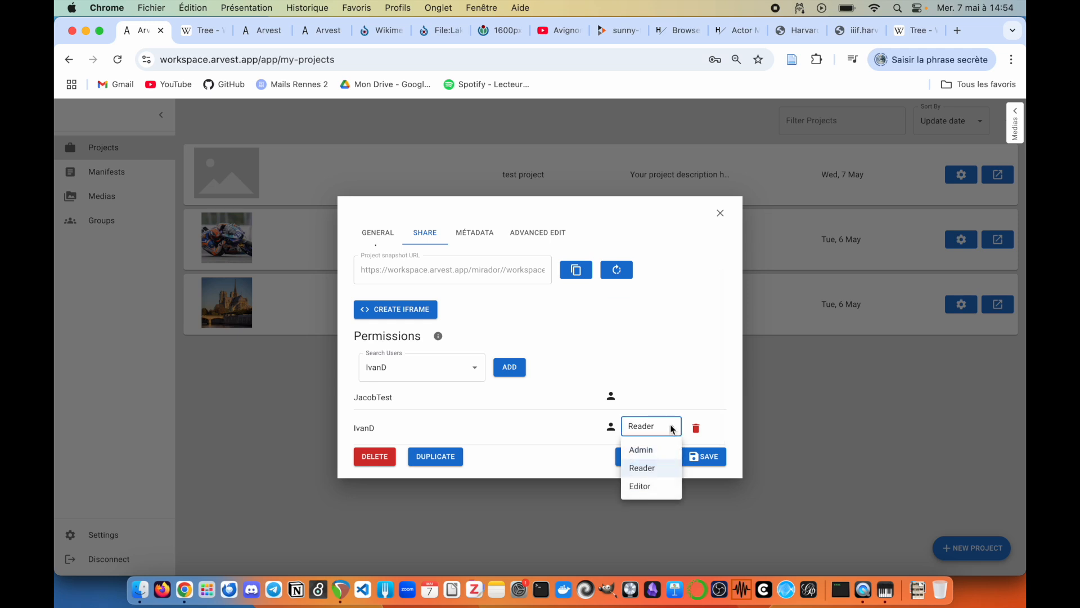
click(679, 366)
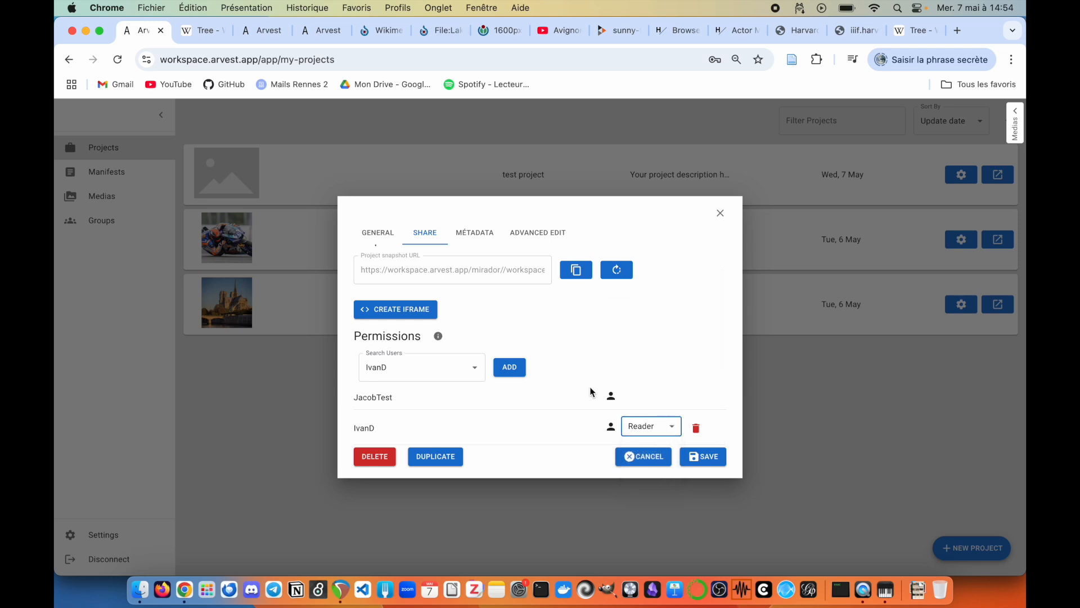
click(696, 428)
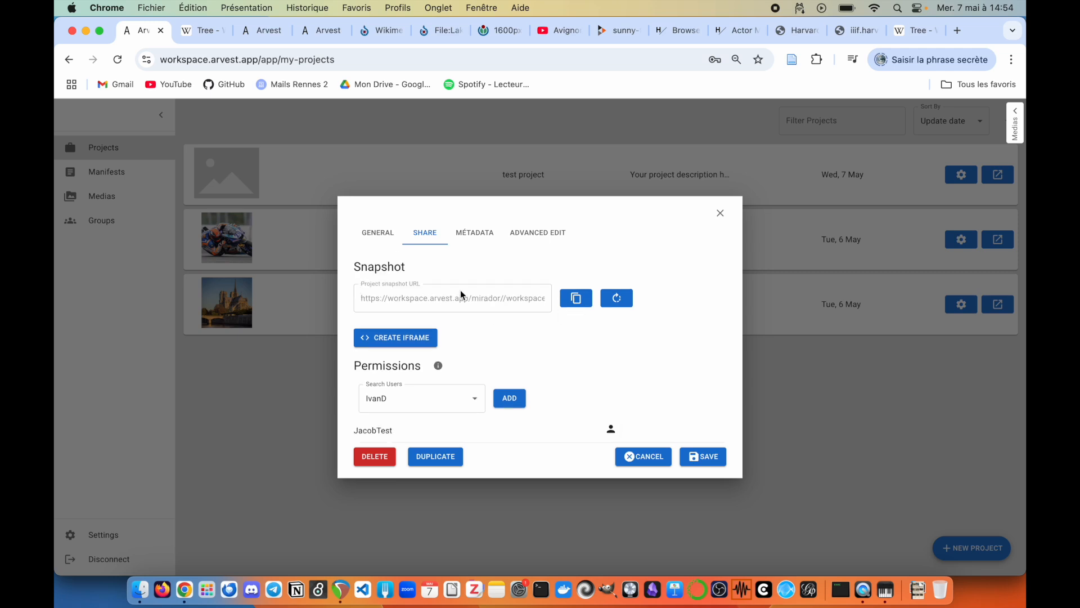
Step: Generate the project snapshot, open its copied URL in a new tab, and view the image item
click(615, 303)
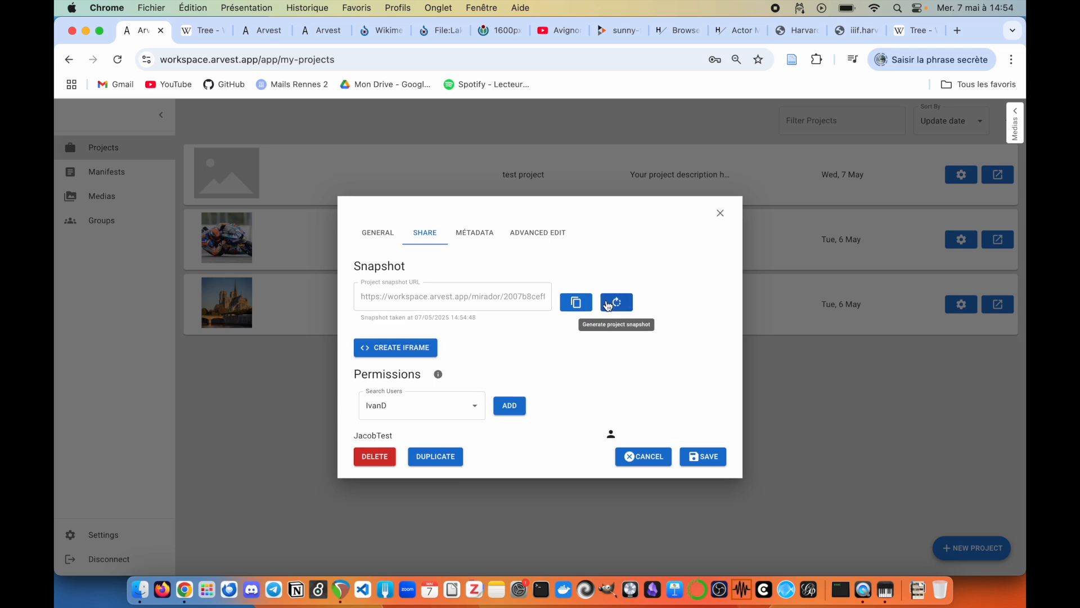
click(577, 304)
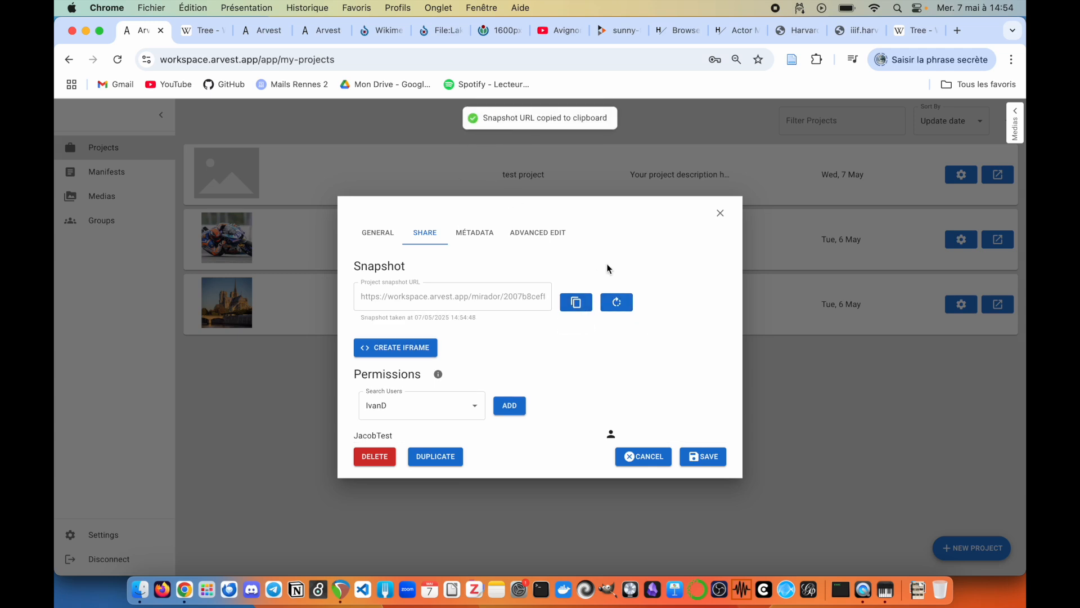
click(958, 30)
key(super+v)
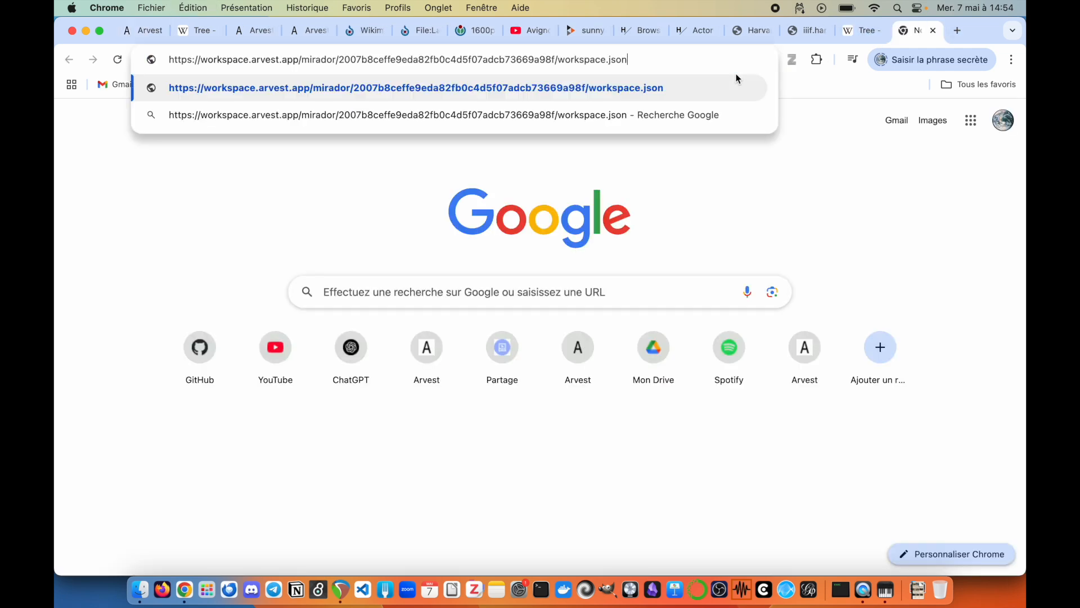
key(Return)
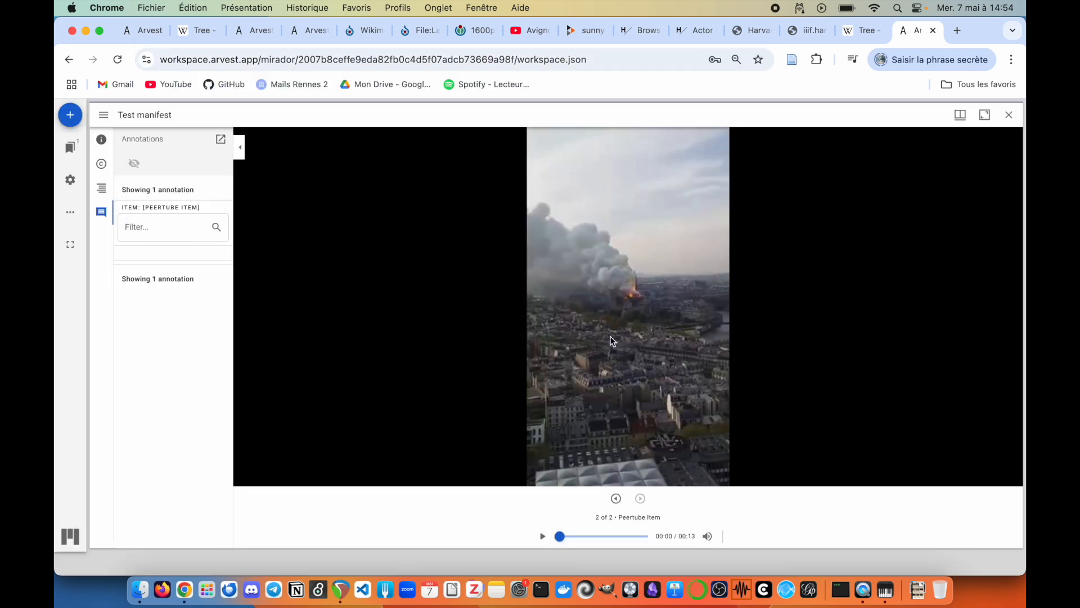
click(617, 499)
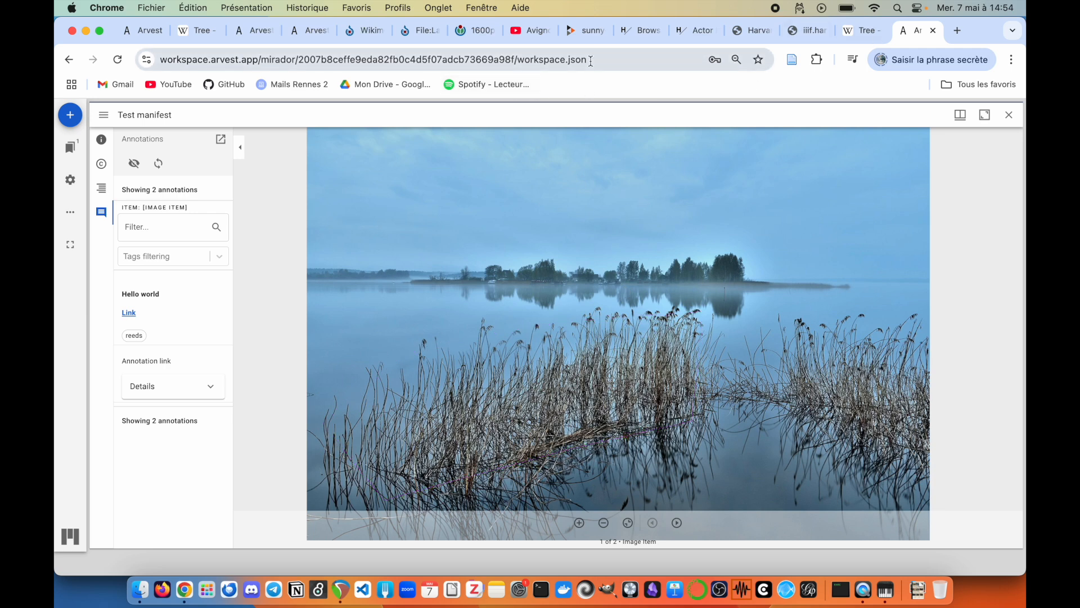
click(143, 31)
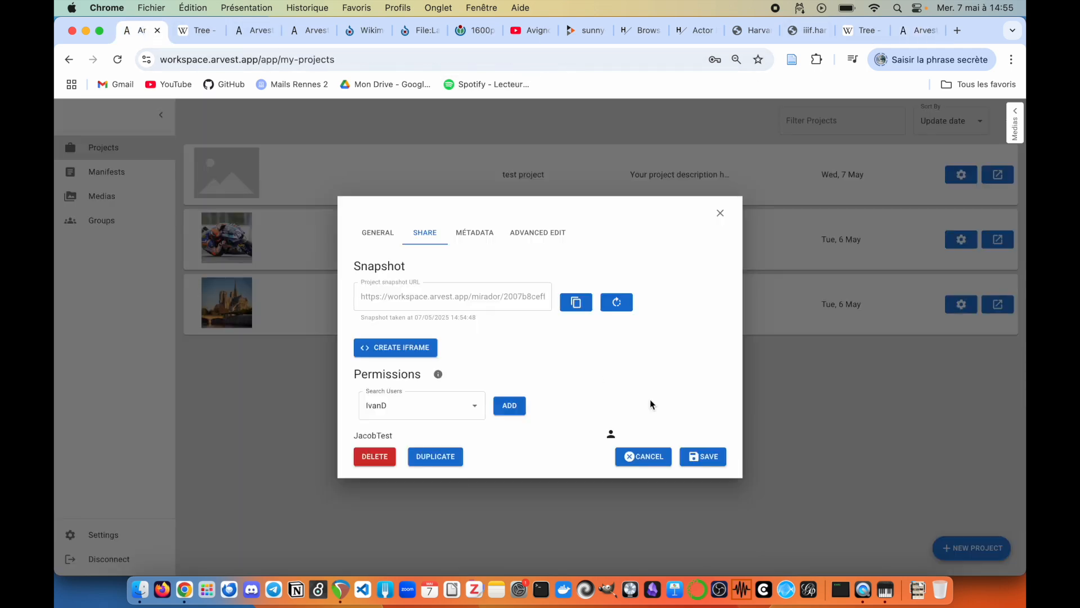
Step: Generate and select the project's iframe code, then check its metadata, keeping the Dublin Core format
click(411, 353)
drag(569, 354, 415, 308)
click(486, 234)
scroll(570, 327, down, 20)
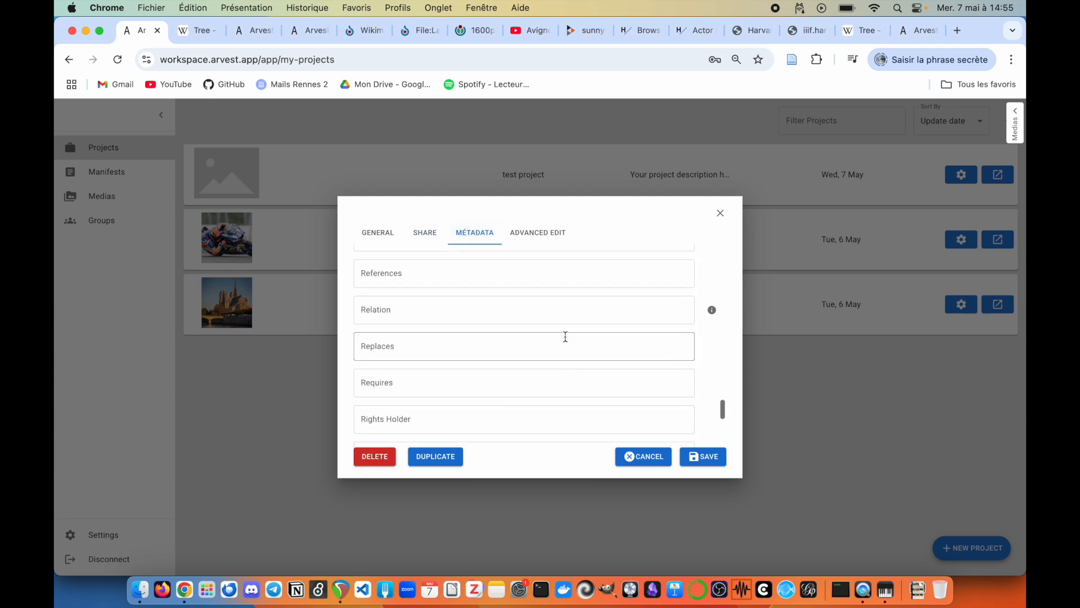
scroll(565, 336, up, 20)
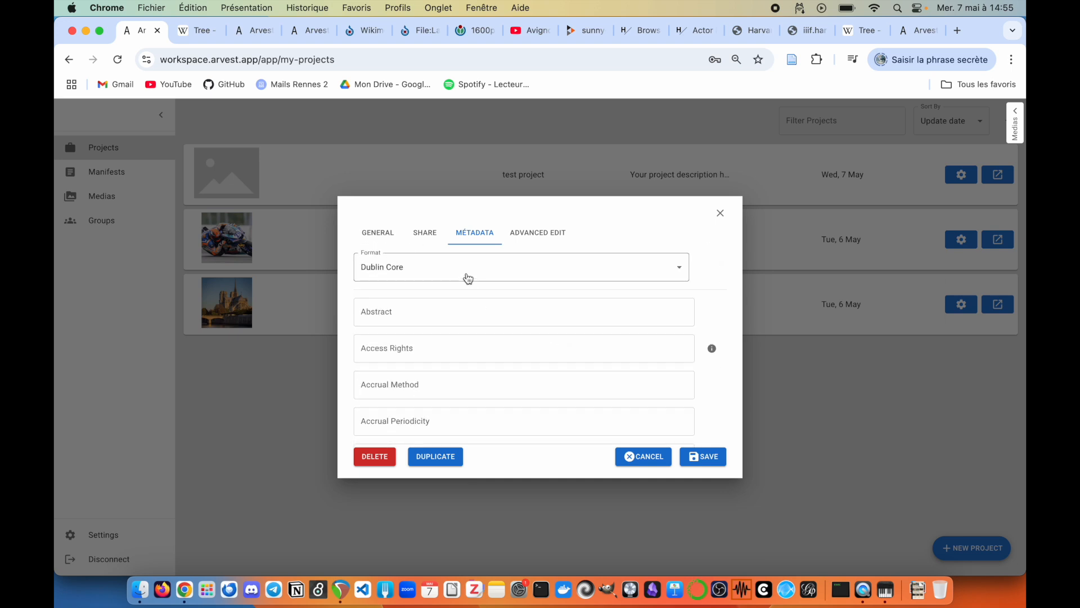
click(463, 276)
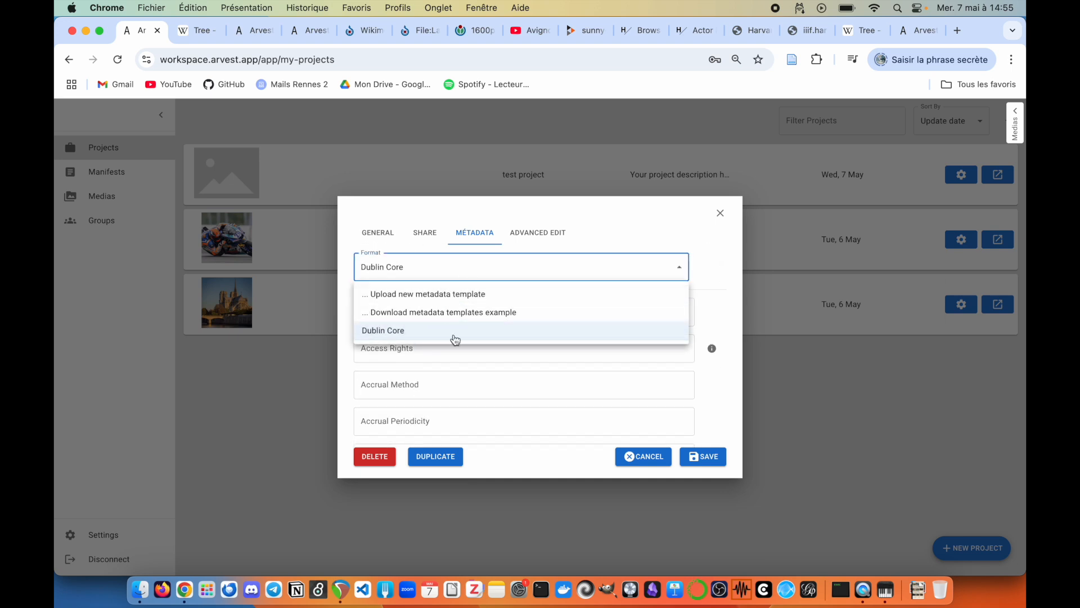
click(728, 271)
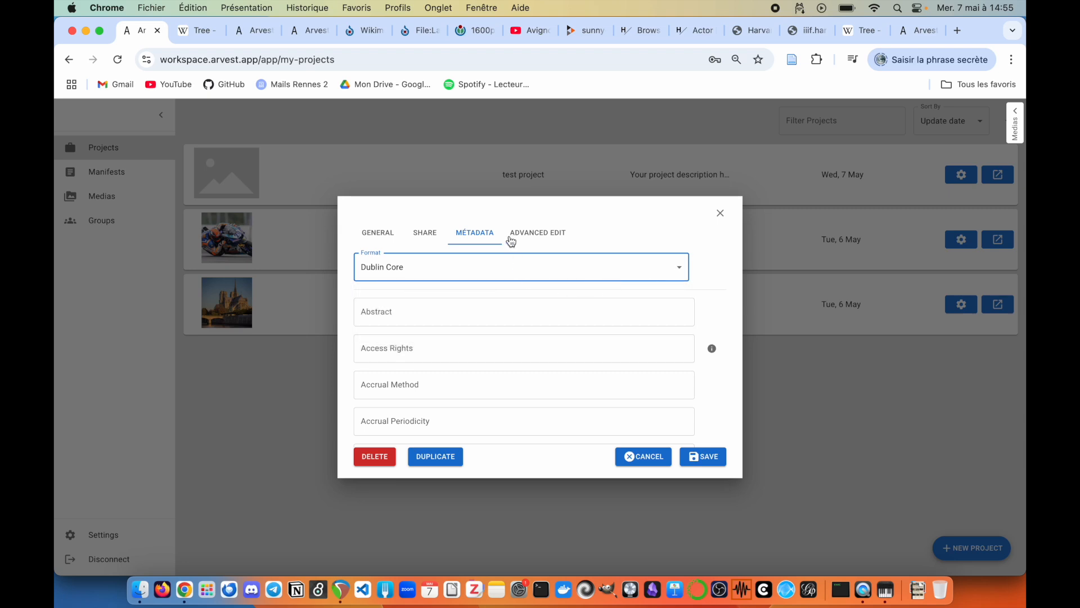
Step: Scroll through the project's annotation JSON in Advanced Edit, then close the settings dialog
click(544, 233)
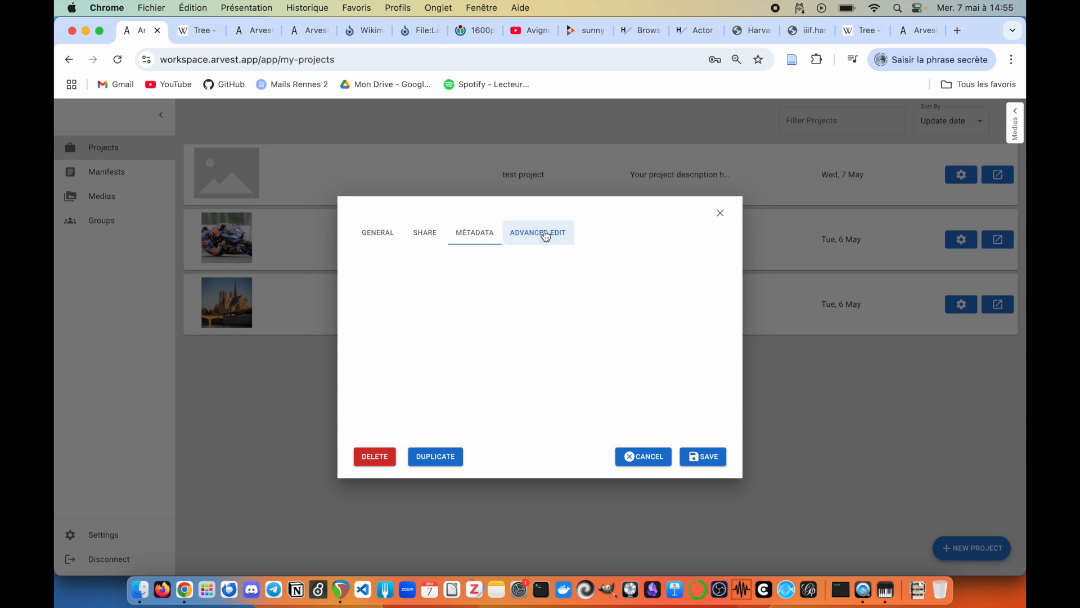
scroll(484, 393, down, 3)
scroll(484, 392, down, 10)
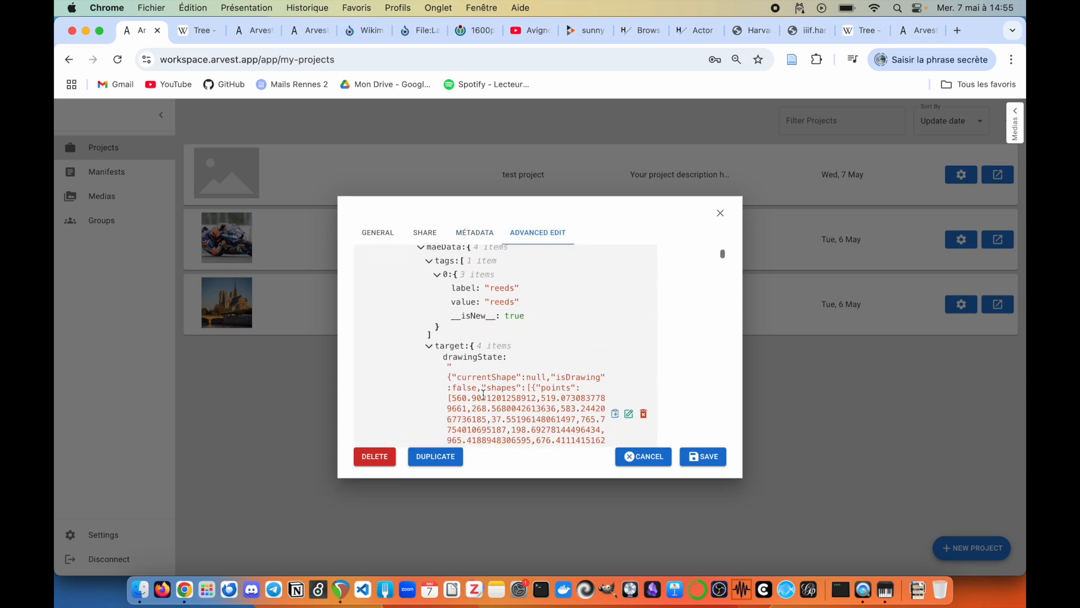
scroll(482, 395, down, 10)
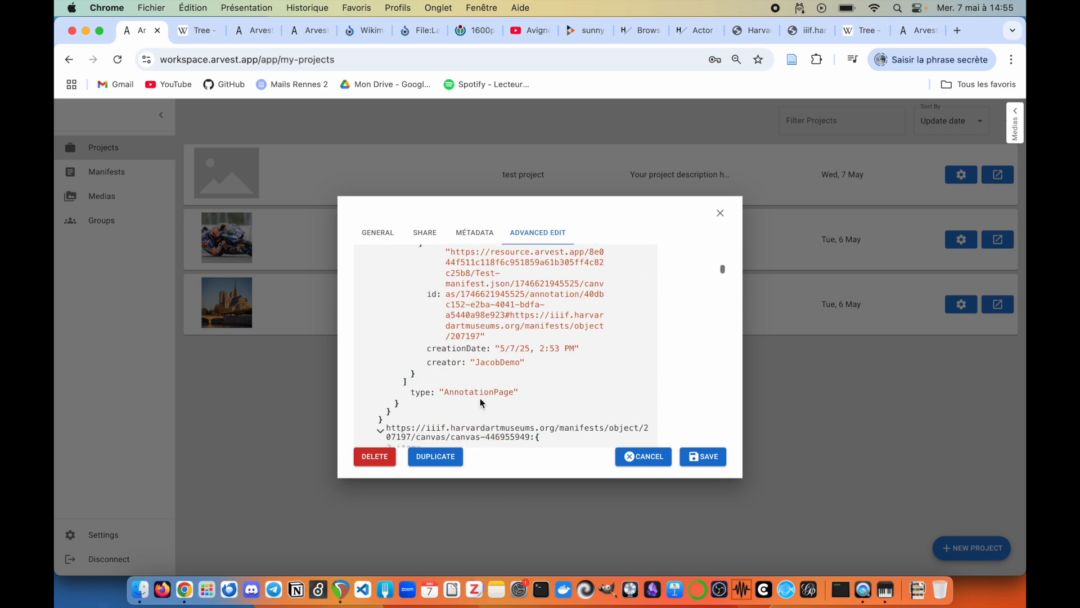
click(721, 214)
click(112, 172)
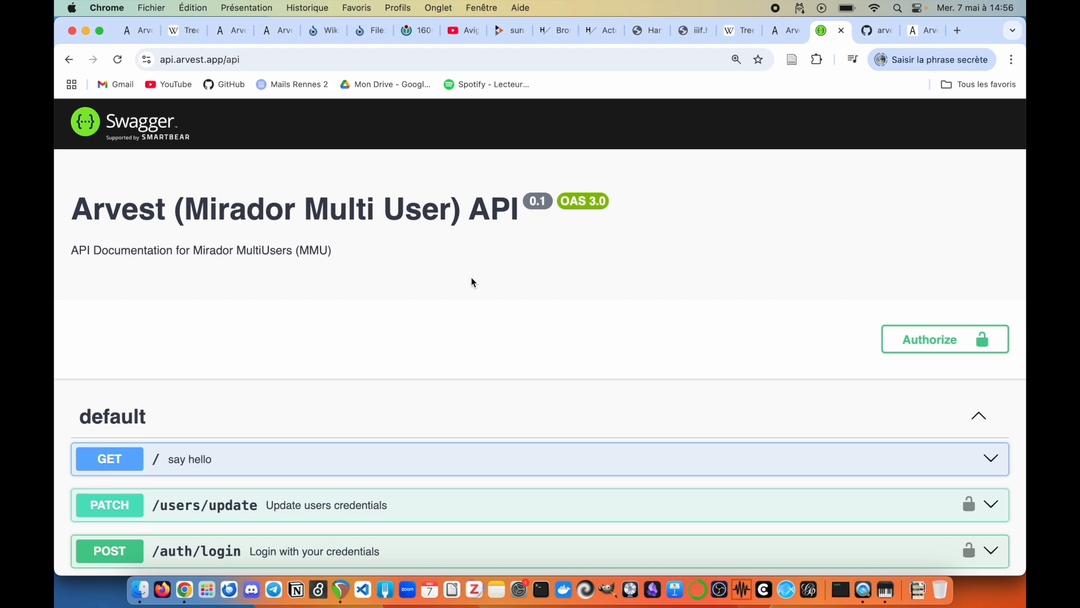
Step: Scroll through Swagger's Arvest API endpoints such as /auth/login, then switch to the arvest-api repository
scroll(472, 277, down, 20)
scroll(473, 282, down, 15)
scroll(472, 282, up, 20)
scroll(572, 306, down, 2)
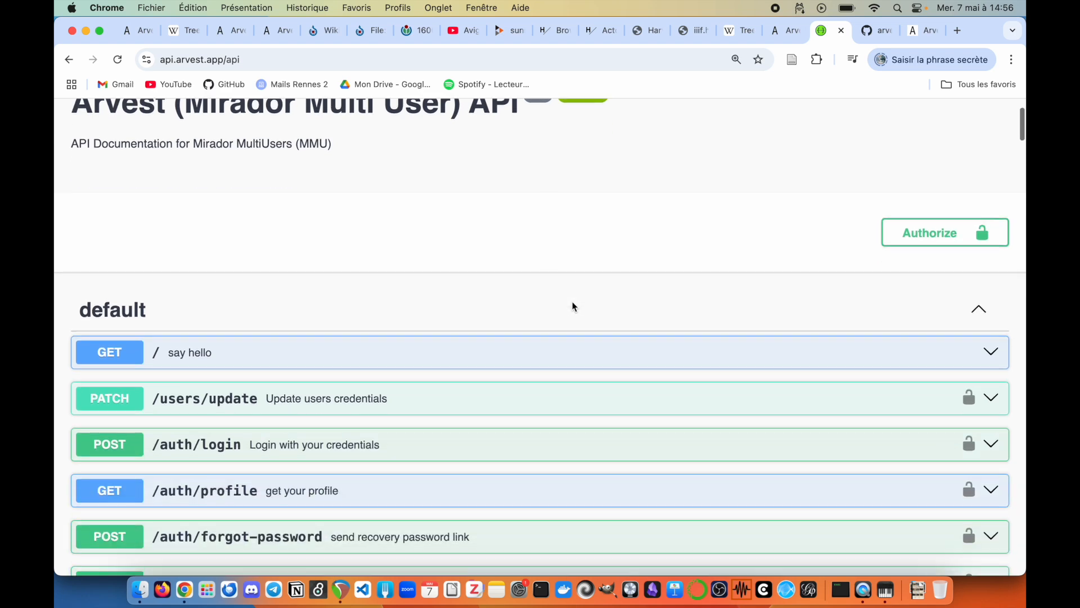
click(871, 31)
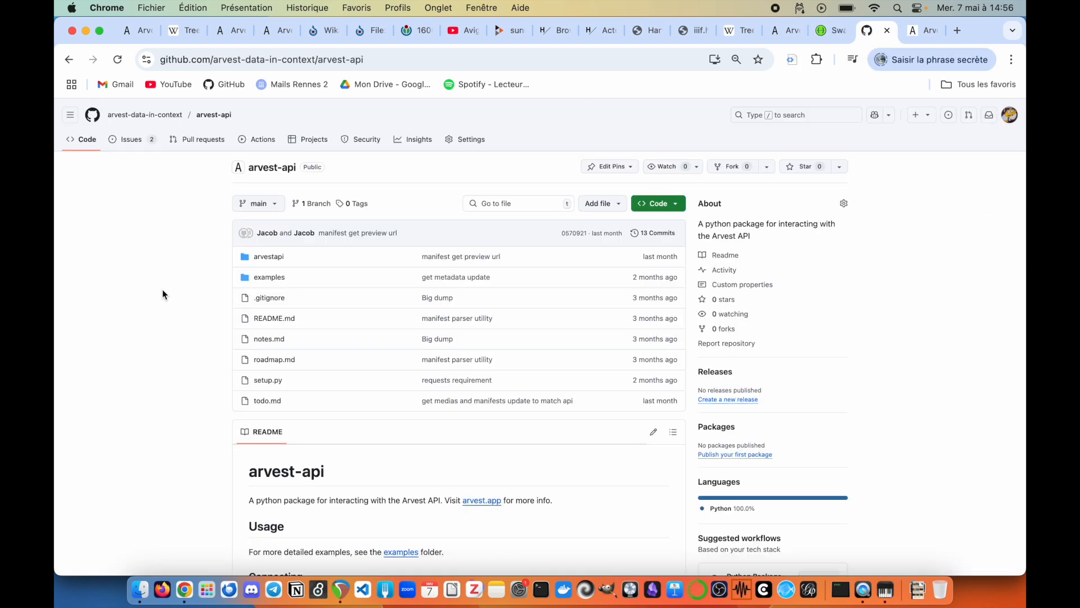
Step: Skim the arvest-api README, then follow the Machine Learning Notebooks link on the Arvest API & ML page
scroll(163, 294, down, 10)
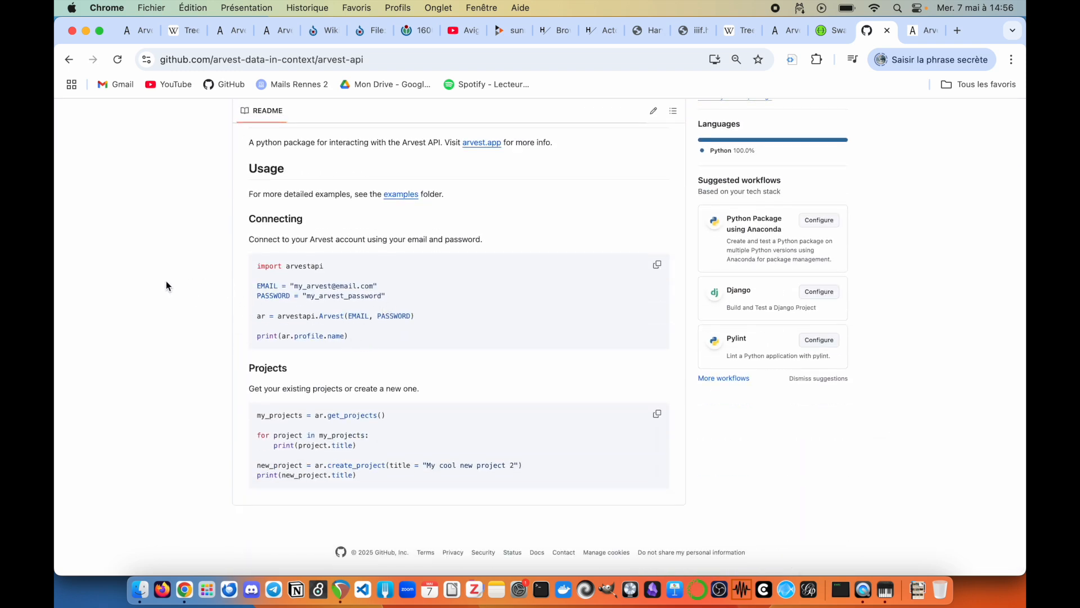
scroll(164, 286, up, 5)
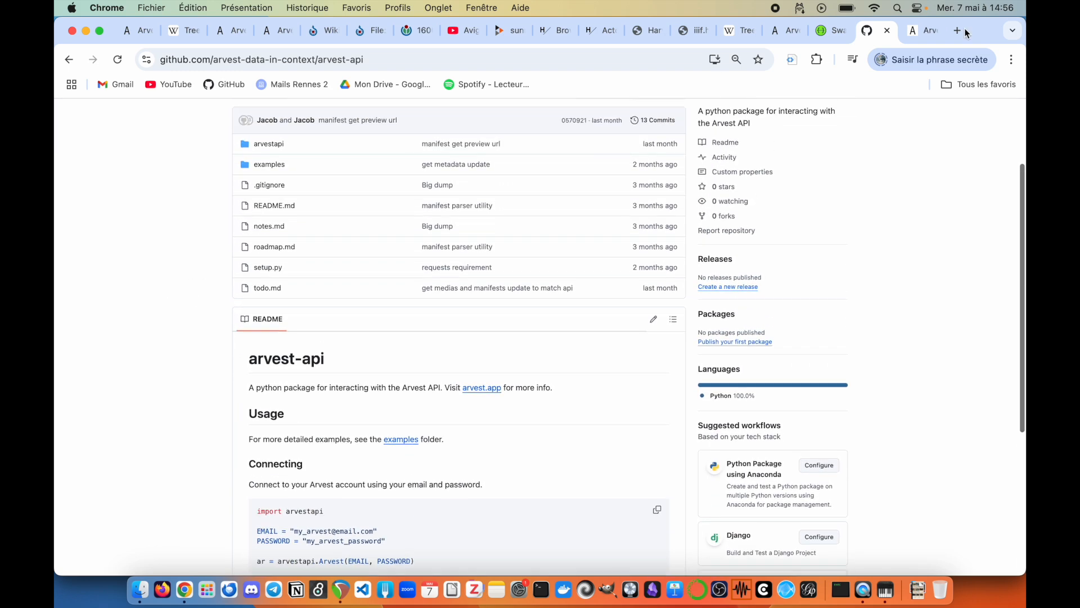
click(919, 36)
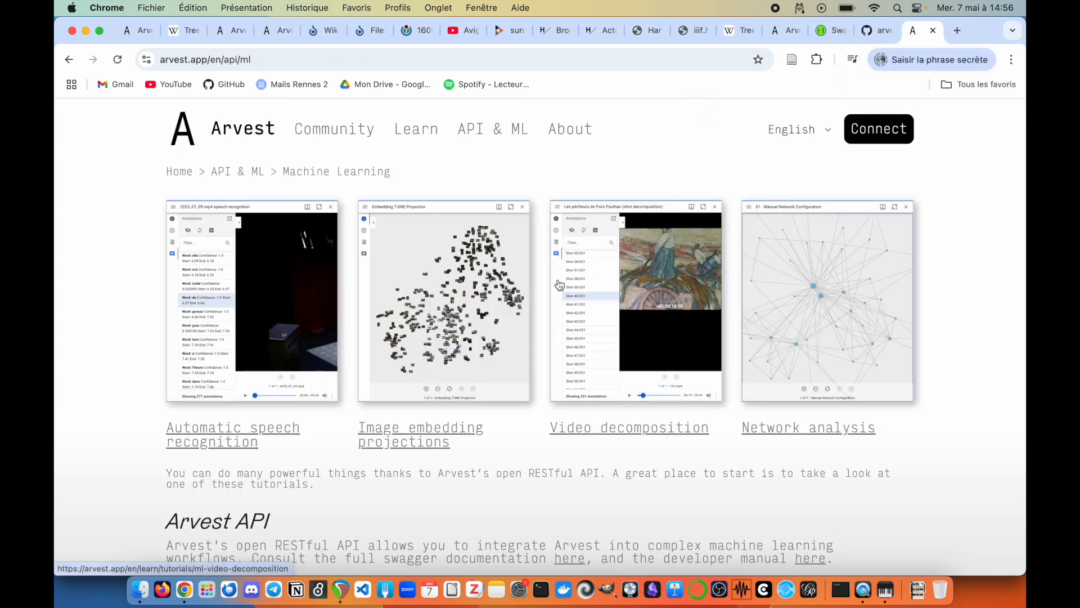
scroll(354, 458, down, 5)
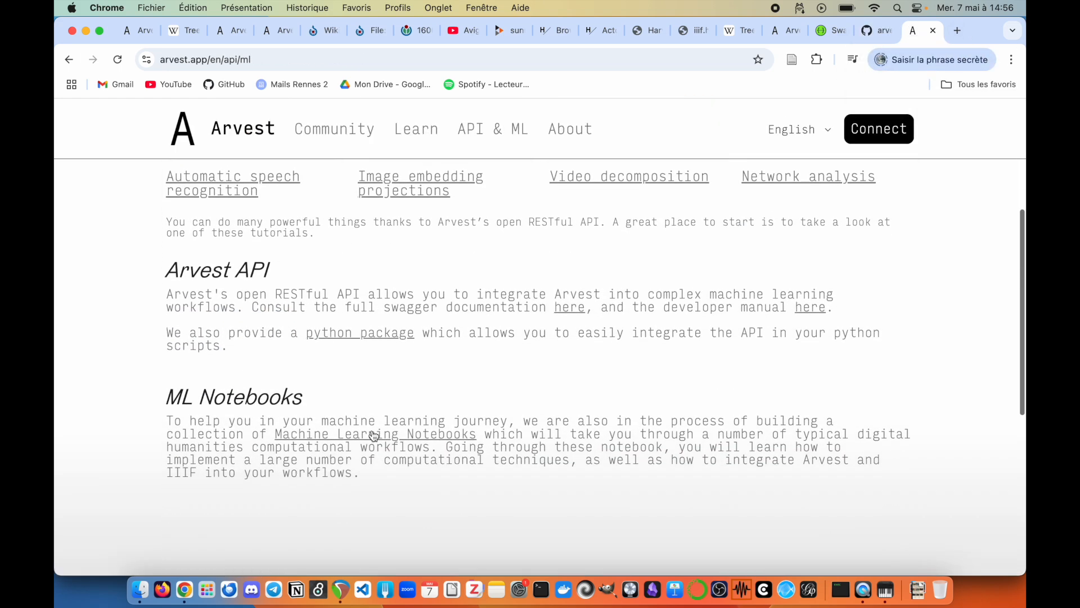
click(372, 439)
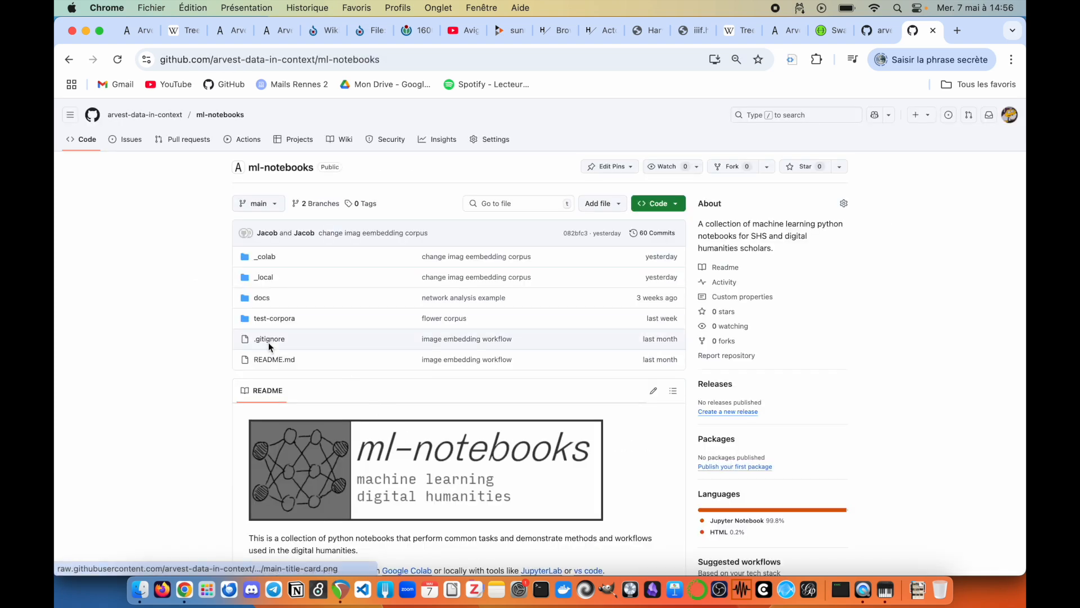
Step: Skim the ml-notebooks README and its ML Workflow Tutorials page, then return to the Test manifest workspace
scroll(191, 359, down, 3)
scroll(192, 359, down, 12)
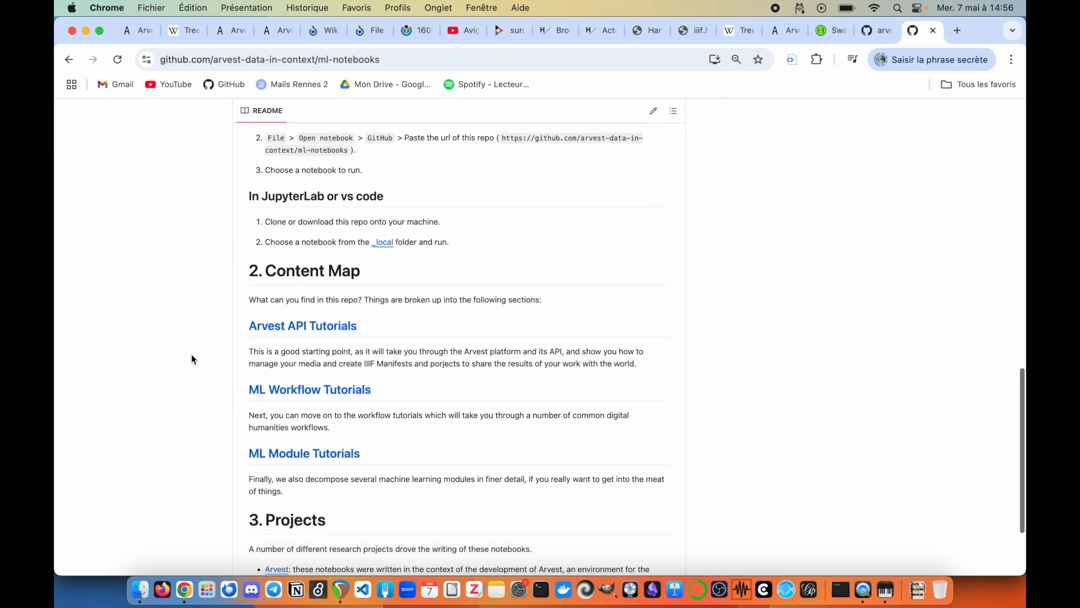
click(356, 354)
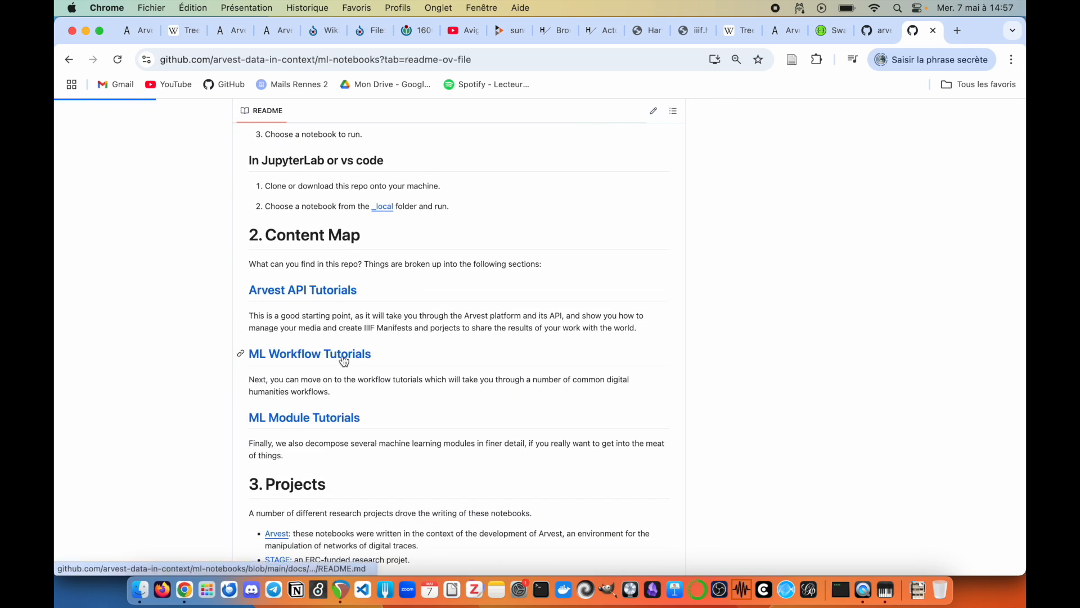
scroll(264, 365, down, 5)
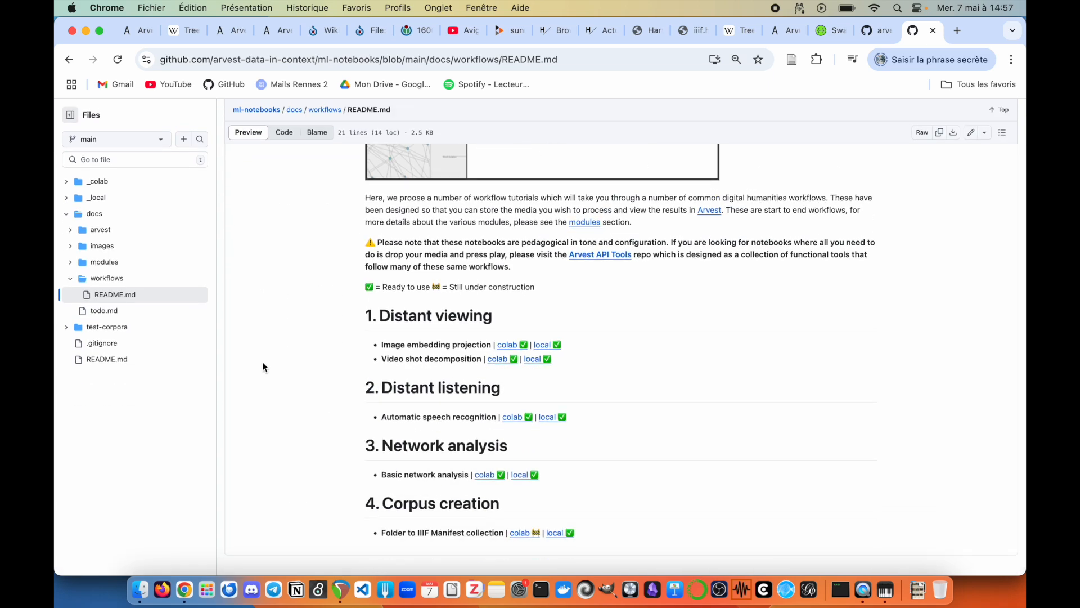
scroll(307, 270, up, 5)
click(785, 32)
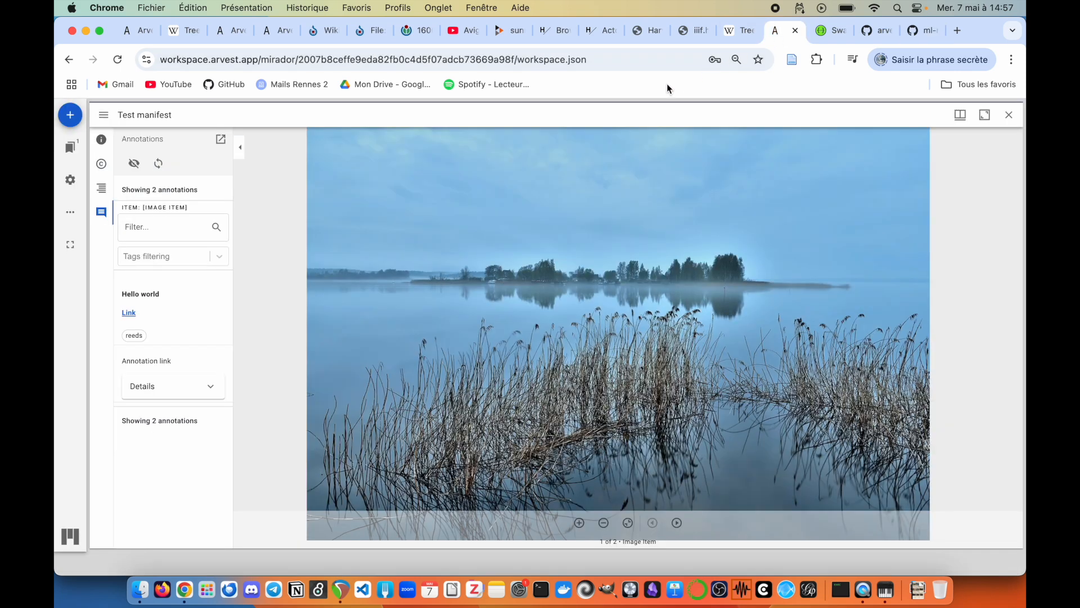
Step: Load arvest.app from the address bar and scroll through its 'Data in Context' home page
click(672, 59)
text(arvest)
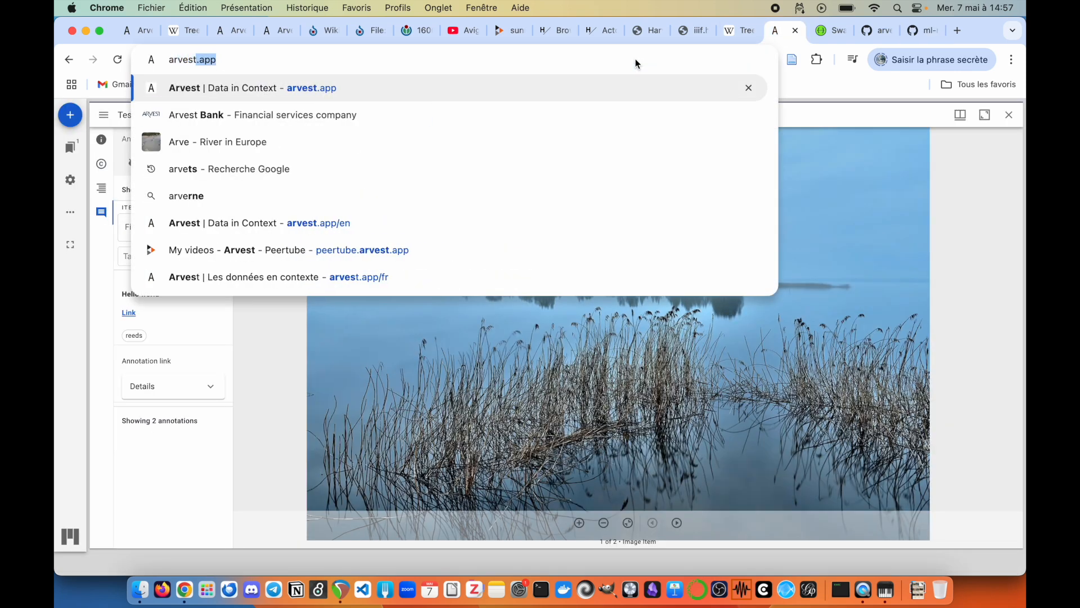
key(Return)
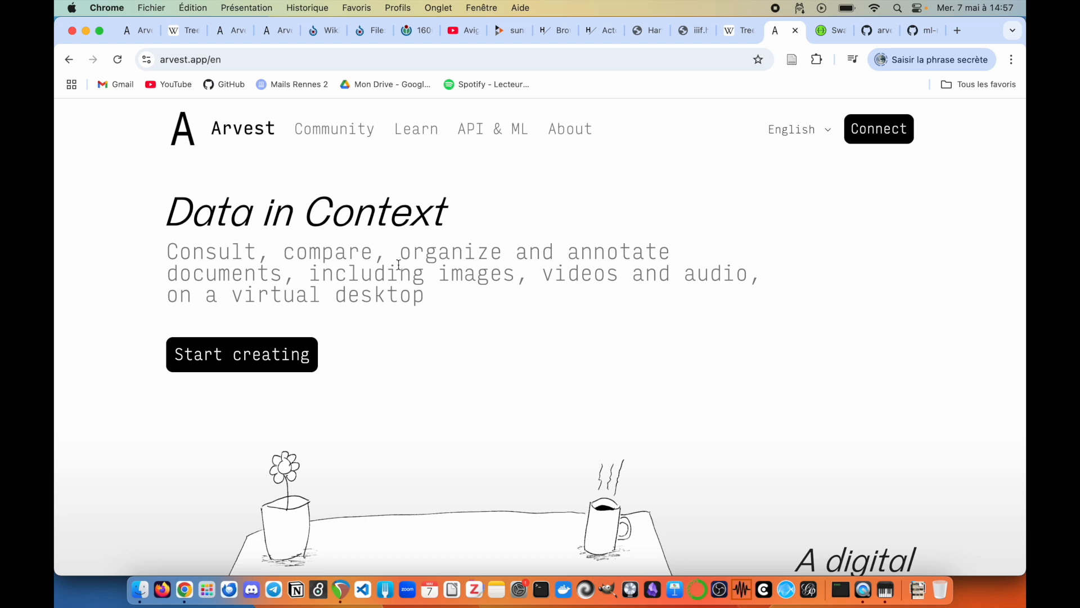
scroll(502, 242, down, 1)
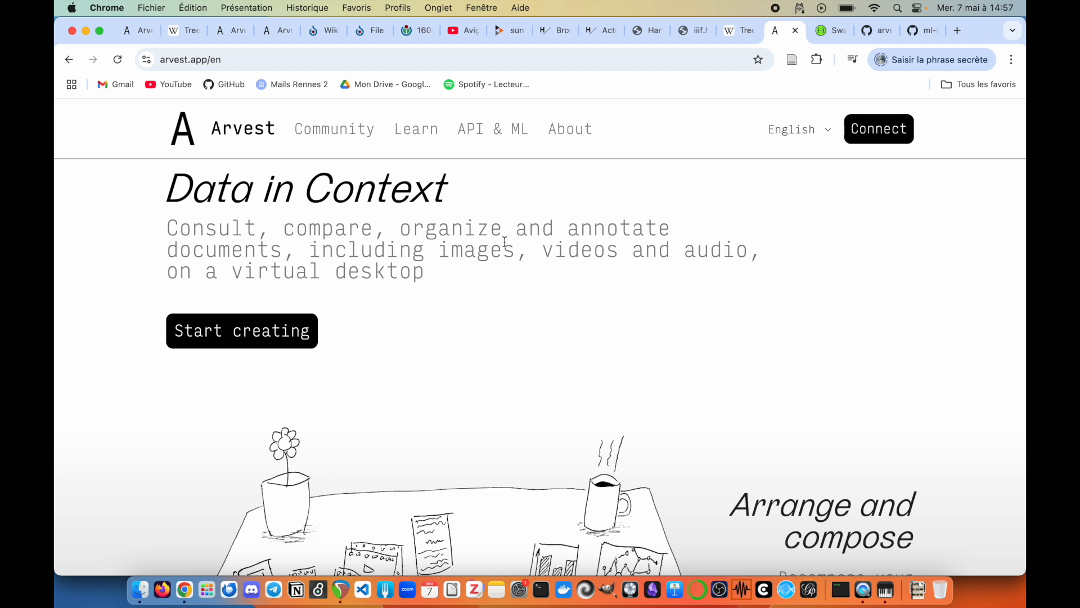
scroll(495, 251, up, 1)
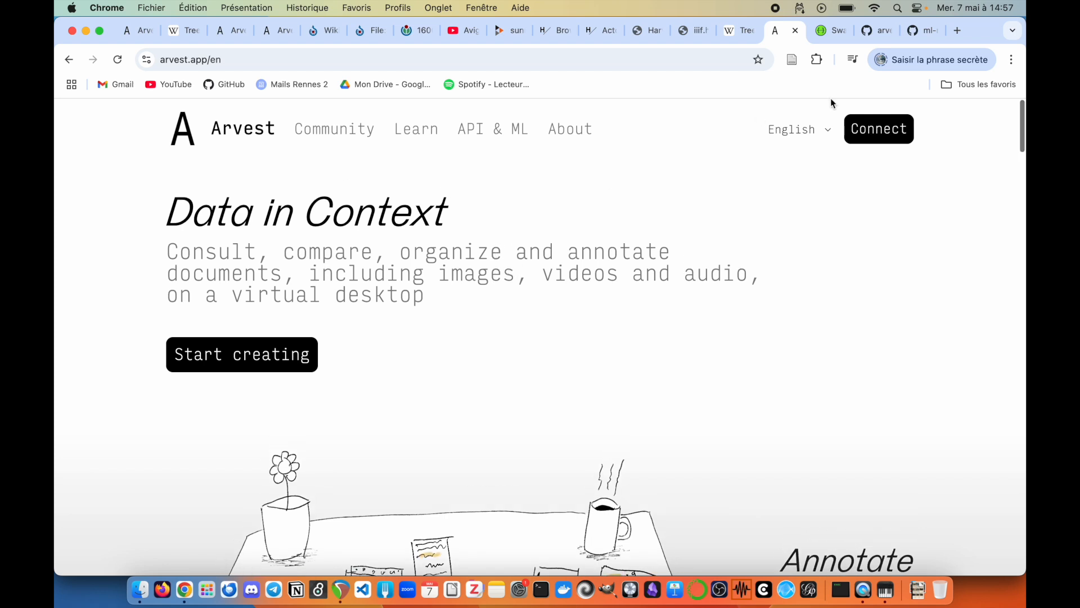